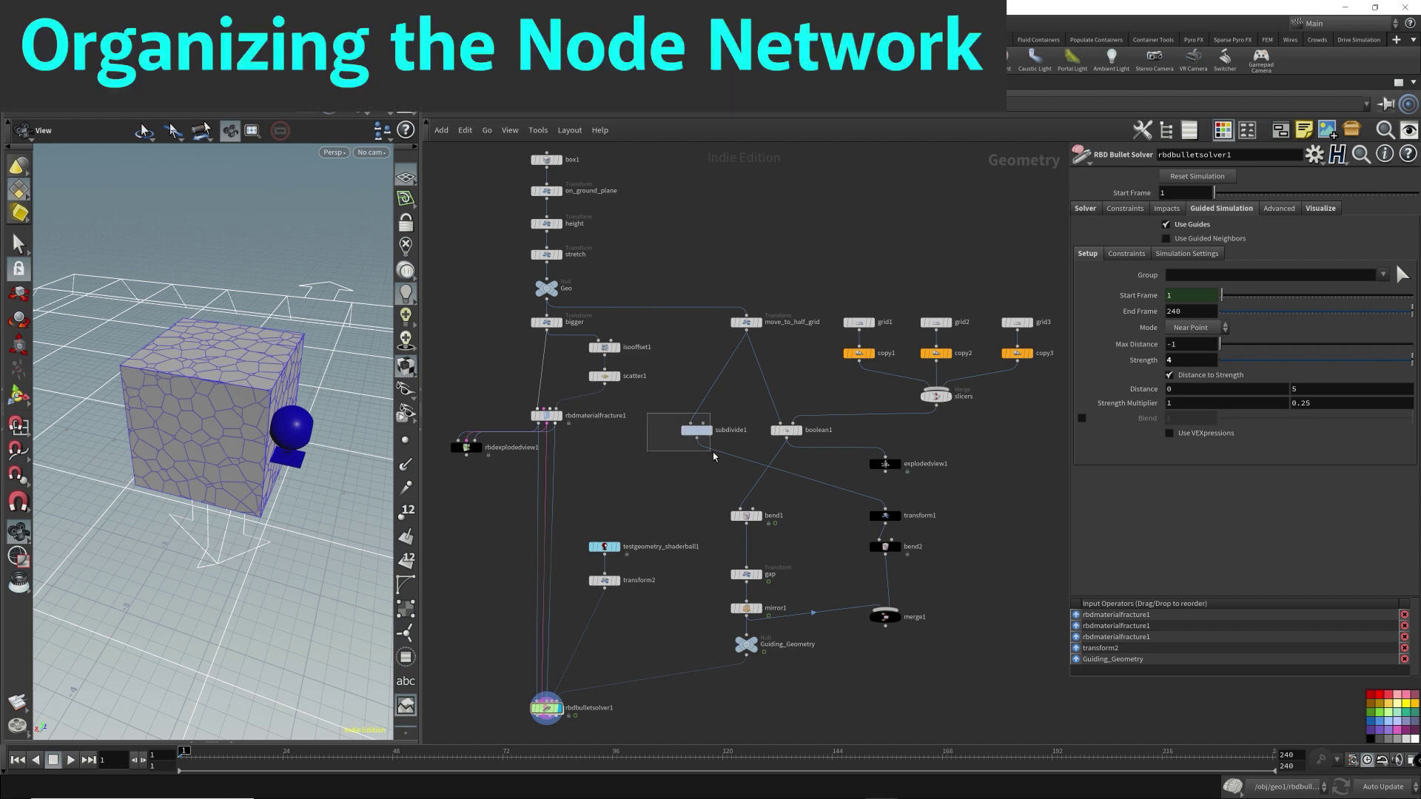
# Step: Select the subdivide1, testgeometry_shaderball1 and transform2 nodes and colour them black
pyautogui.click(697, 430)
pyautogui.keyDown('shift'); pyautogui.moveTo(616, 576); pyautogui.dragTo(613, 587); pyautogui.keyUp('shift')
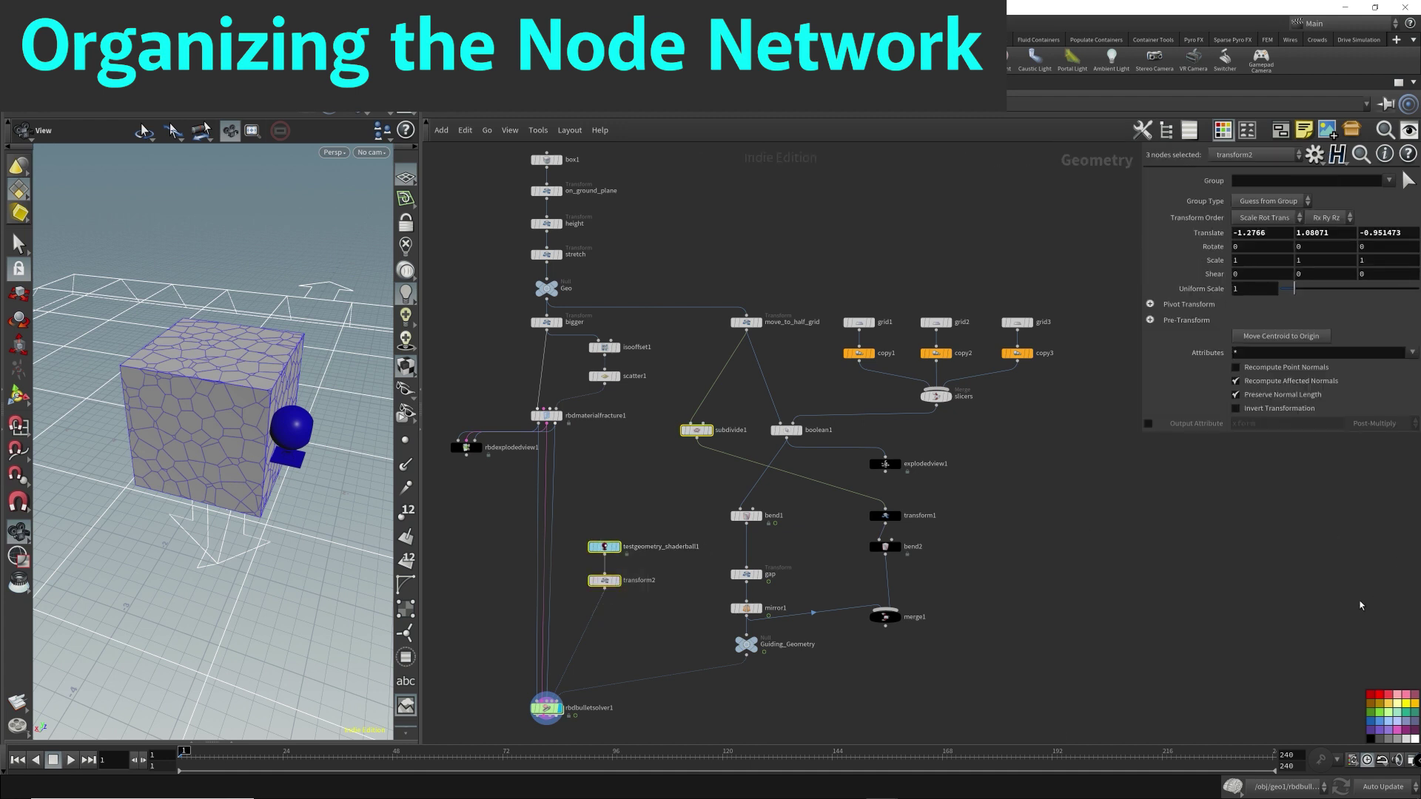
pyautogui.click(1371, 739)
pyautogui.scroll(-1, 1003, 532)
pyautogui.moveTo(1043, 536); pyautogui.dragTo(1032, 484, button='middle')
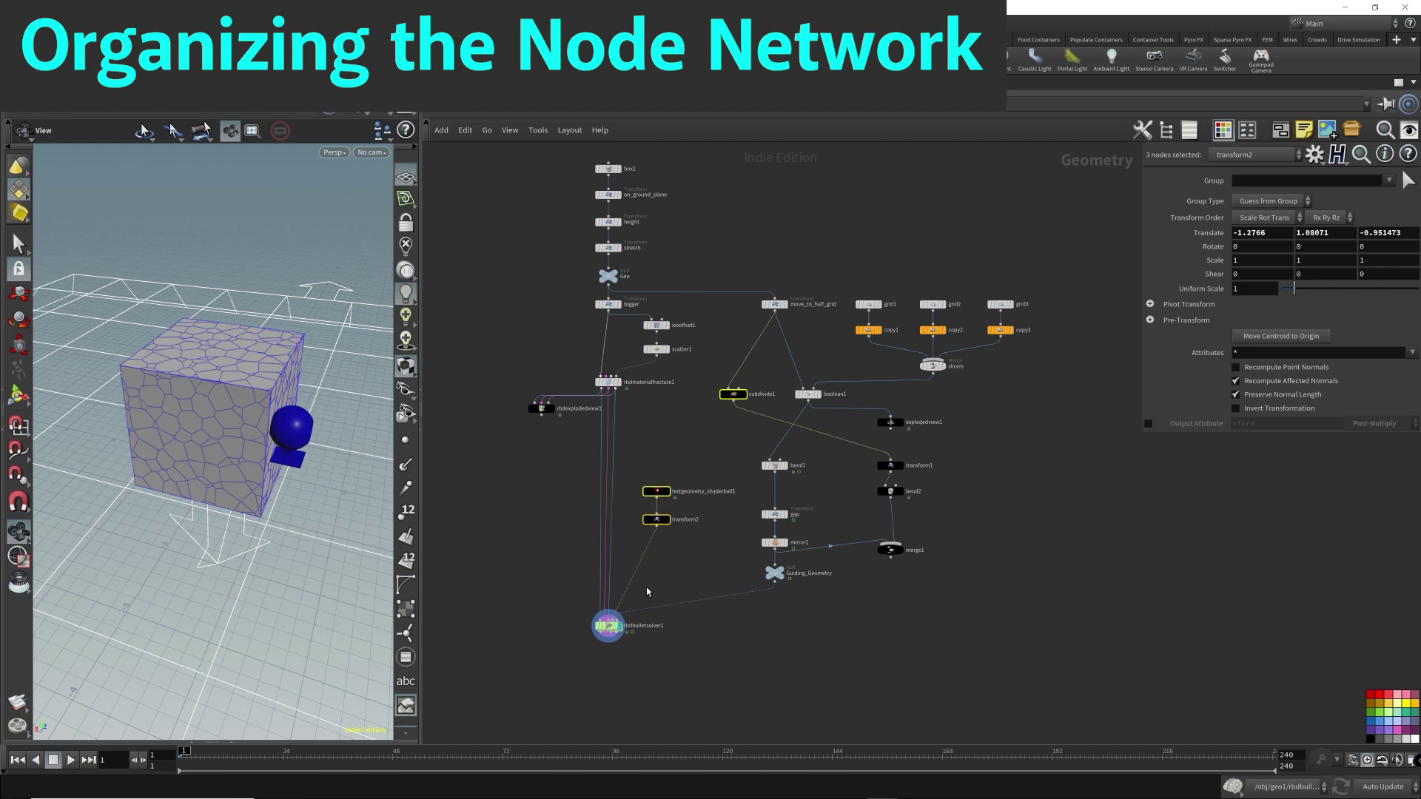
# Step: Disconnect transform2 from the Collision Geometry input of rbdbulletsolver1 and move the shaderball and transform2 nodes down the network
pyautogui.scroll(3, 646, 590)
pyautogui.click(656, 348)
pyautogui.moveTo(650, 323); pyautogui.dragTo(709, 465)
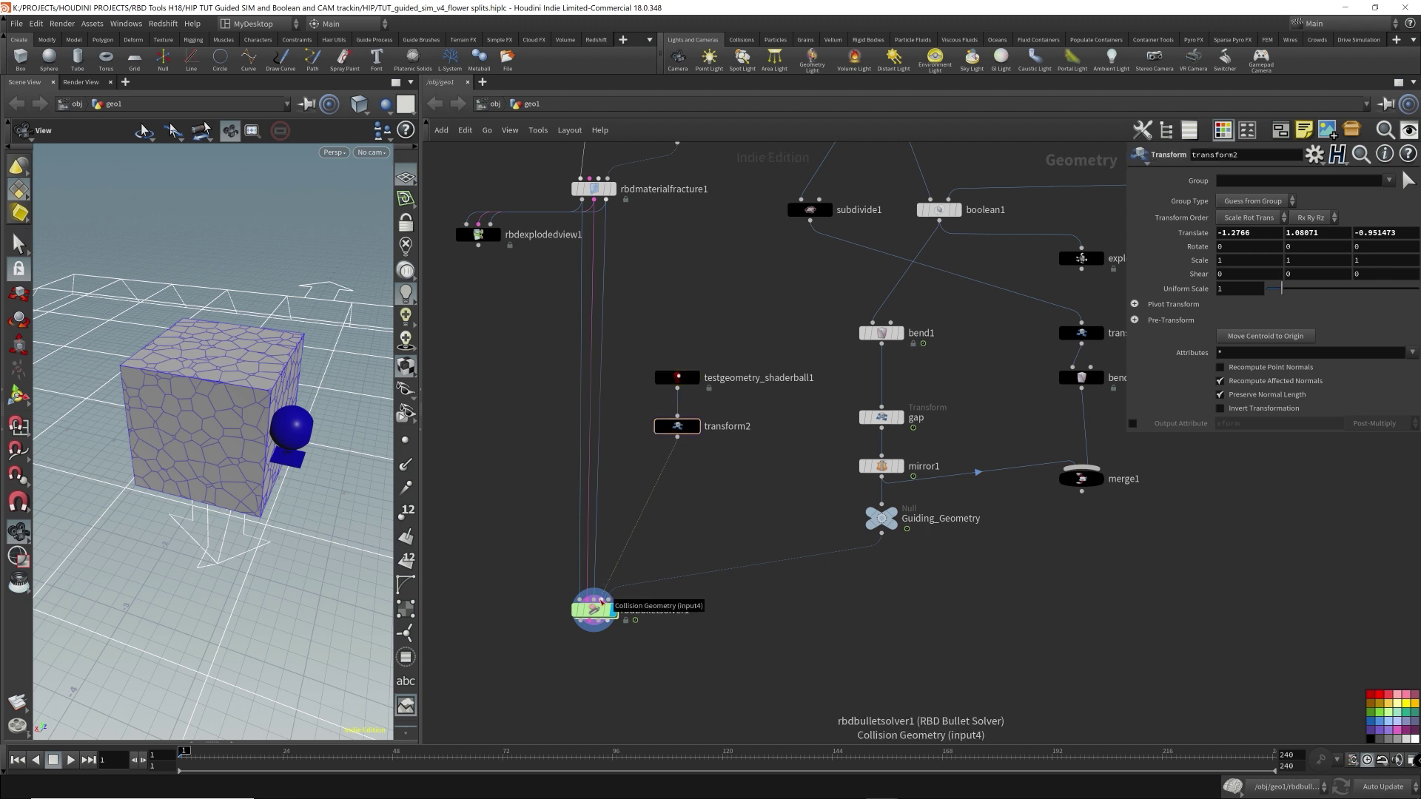
pyautogui.moveTo(602, 604); pyautogui.dragTo(687, 505)
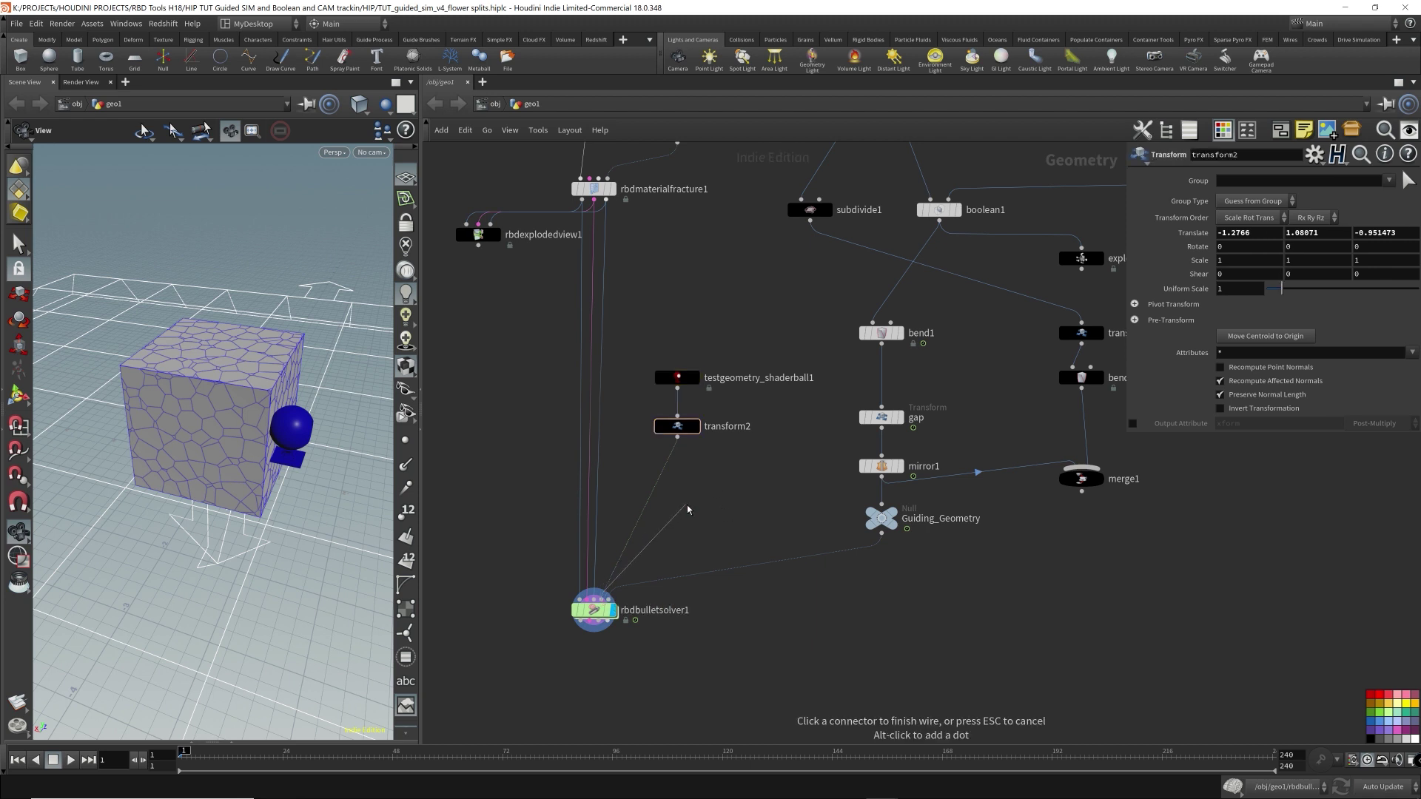
pyautogui.click(686, 505)
pyautogui.moveTo(732, 485); pyautogui.dragTo(737, 550, button='middle')
pyautogui.moveTo(763, 550); pyautogui.dragTo(686, 511)
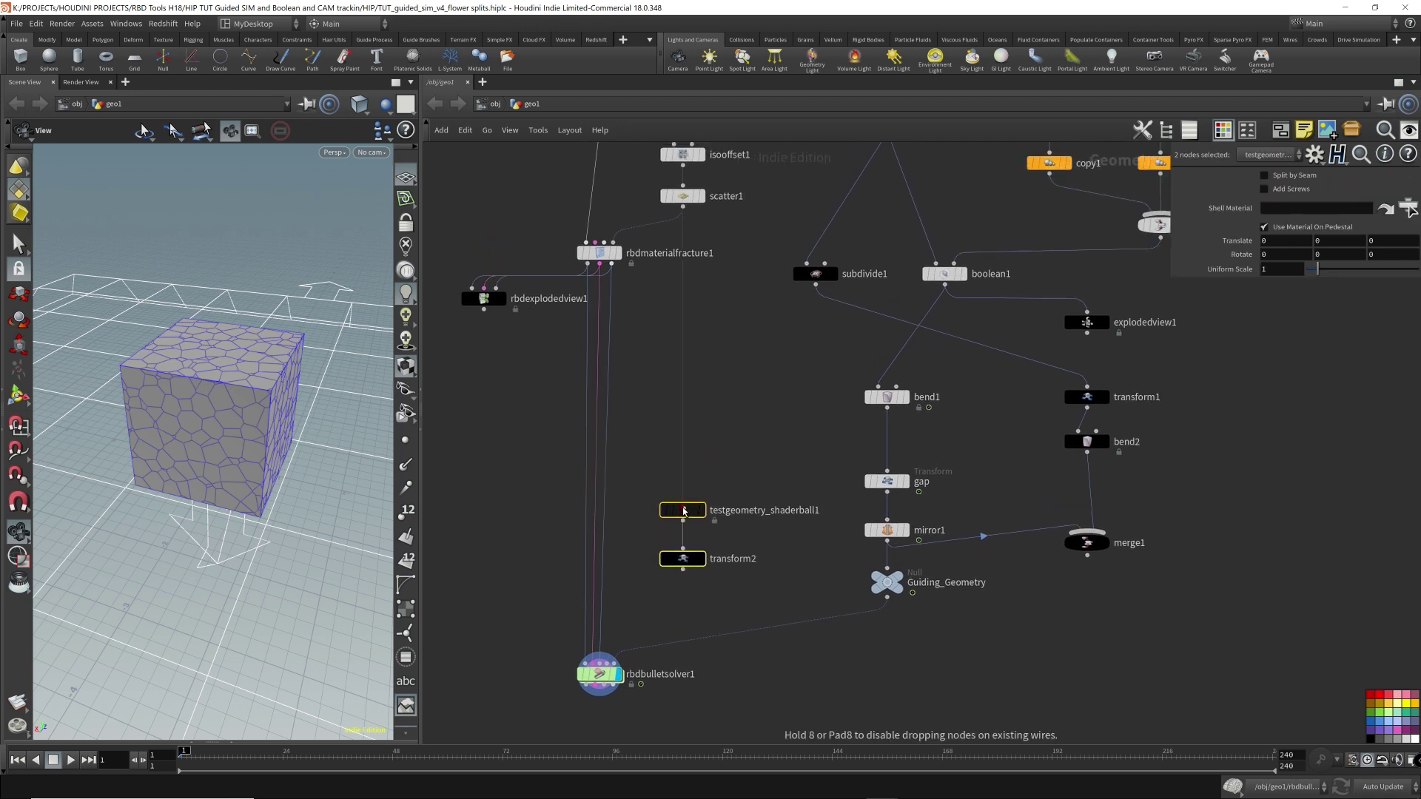
# Step: Display the Geo null and inspect the base box from another angle
pyautogui.scroll(-5, 728, 449)
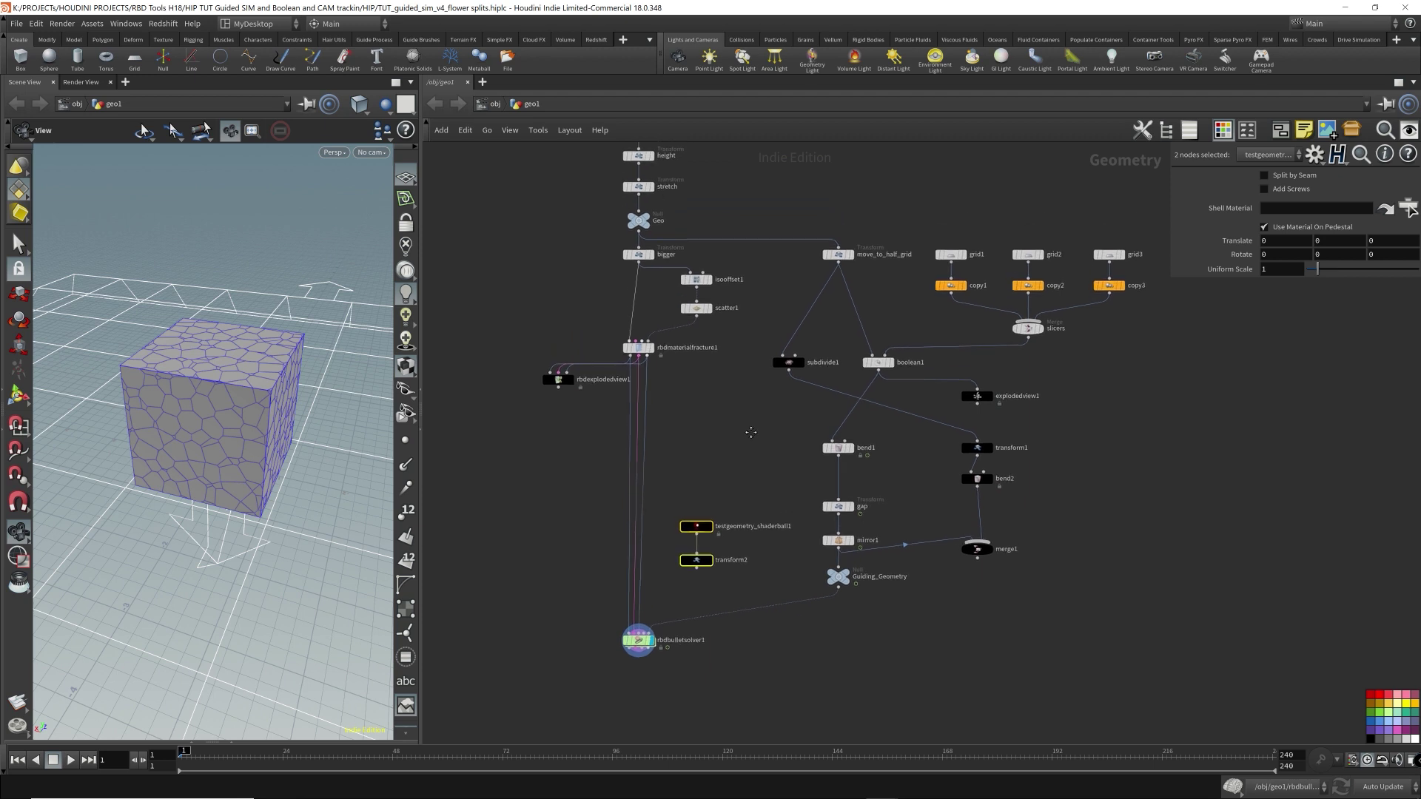
pyautogui.moveTo(757, 411); pyautogui.dragTo(746, 528, button='middle')
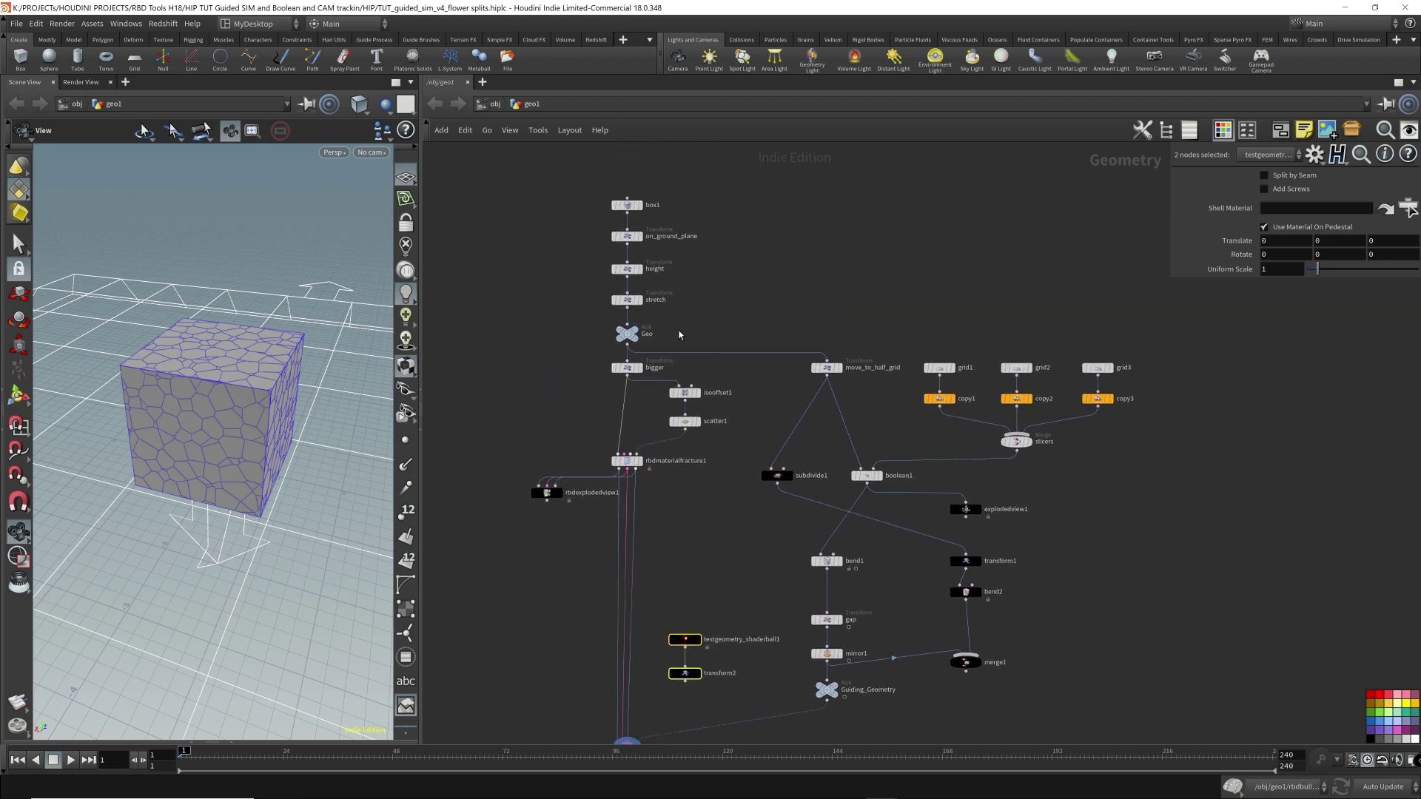
pyautogui.click(627, 333)
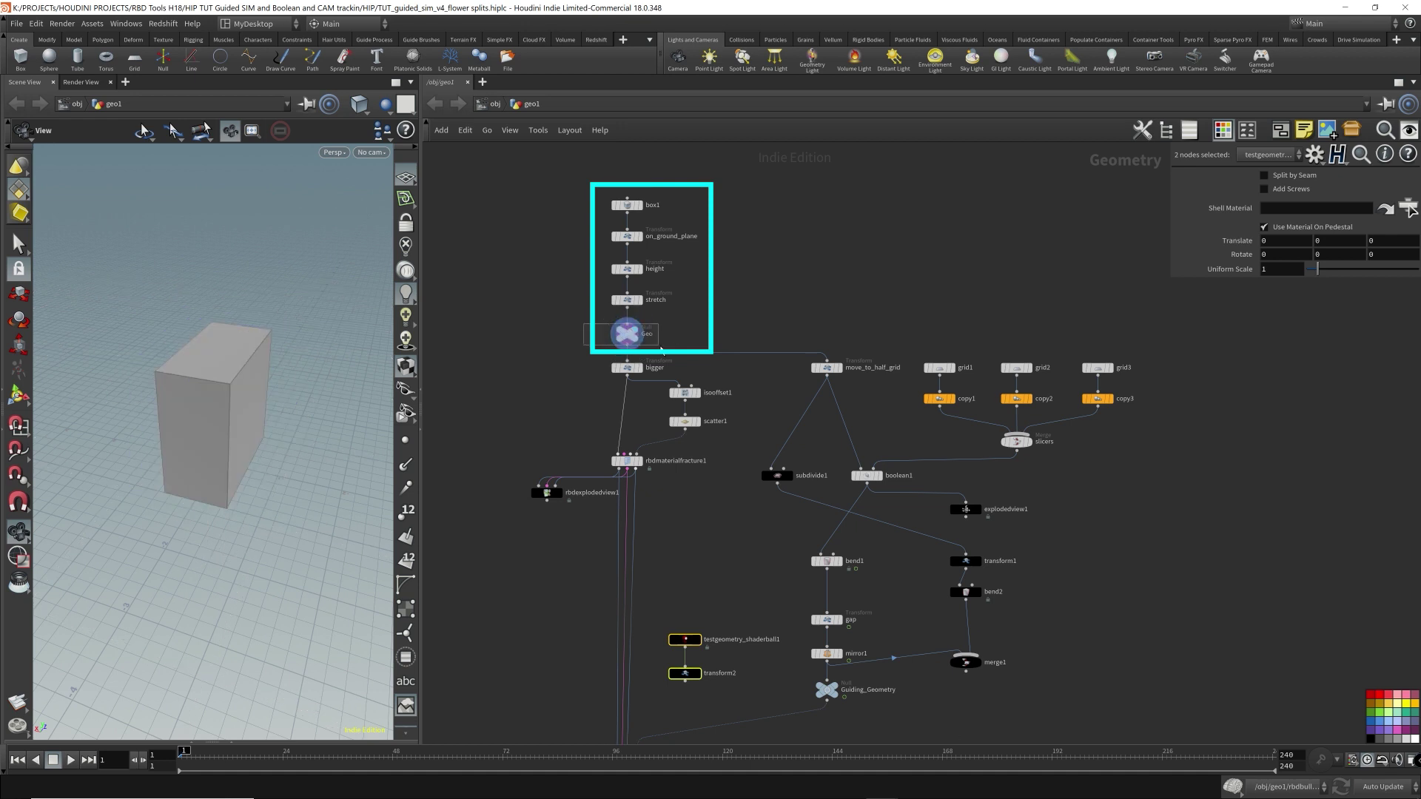
pyautogui.moveTo(661, 349); pyautogui.dragTo(662, 349)
pyautogui.moveTo(286, 361); pyautogui.dragTo(285, 384)
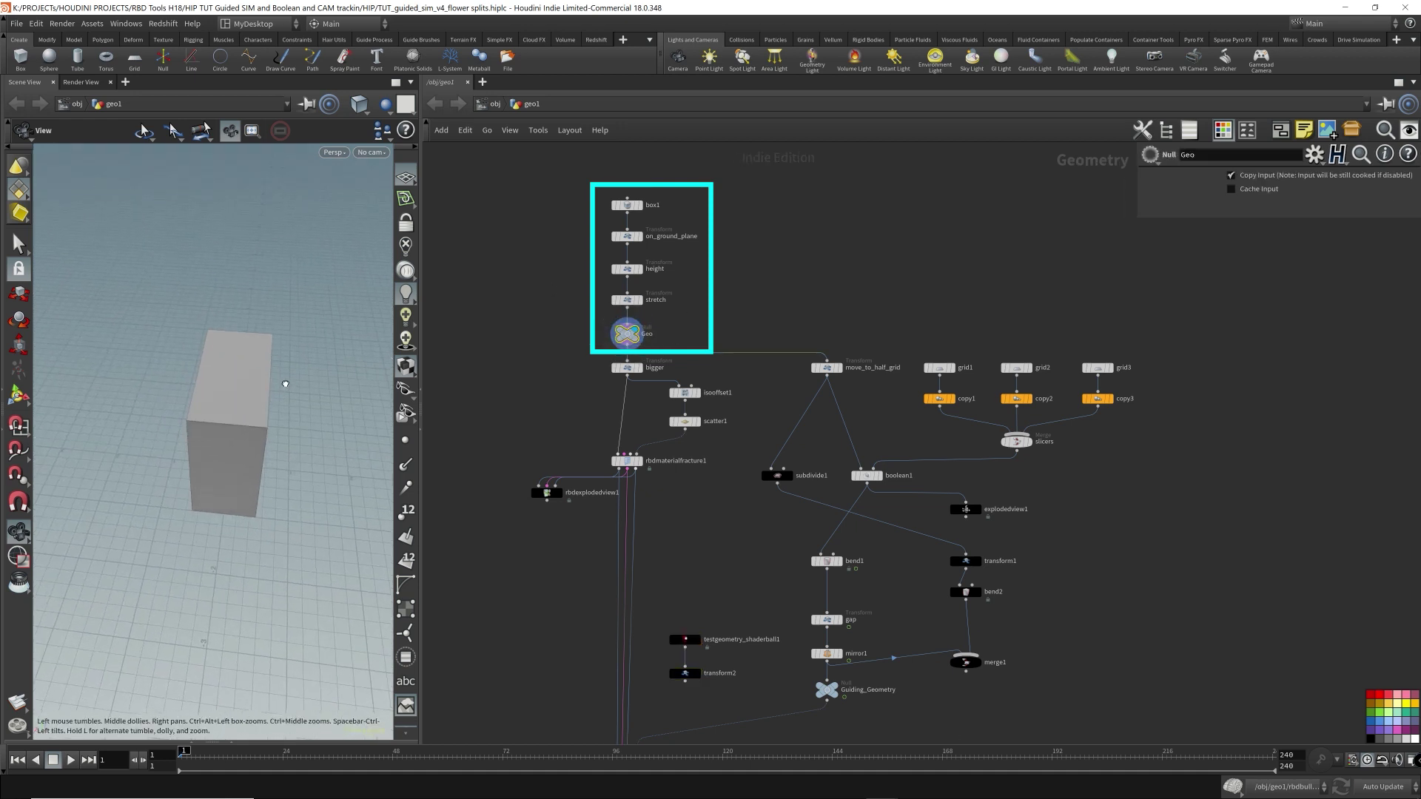
# Step: Compare the two branches below the Geo null by displaying bigger and then move_to_half_grid
pyautogui.click(838, 372)
pyautogui.click(629, 368)
pyautogui.click(641, 369)
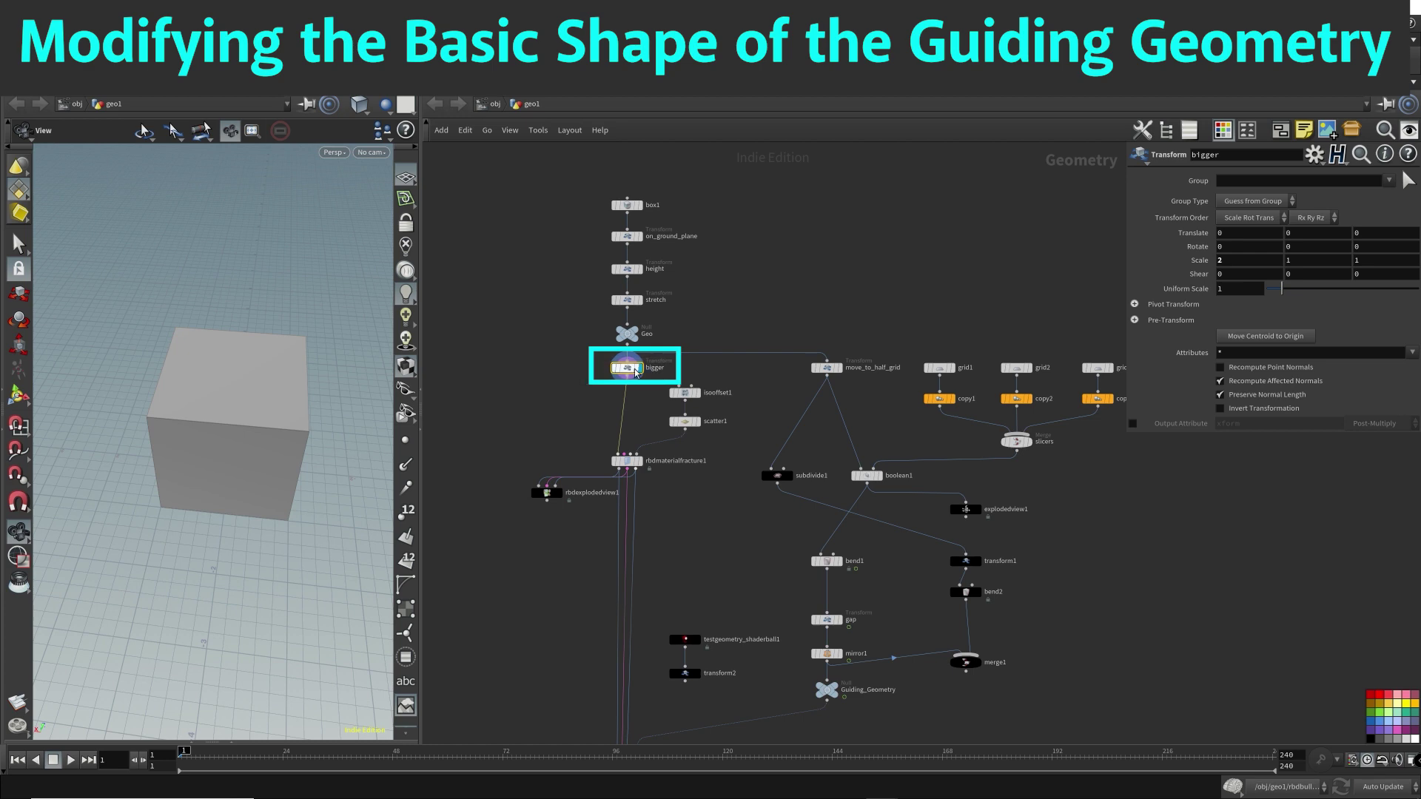
pyautogui.scroll(5, 586, 392)
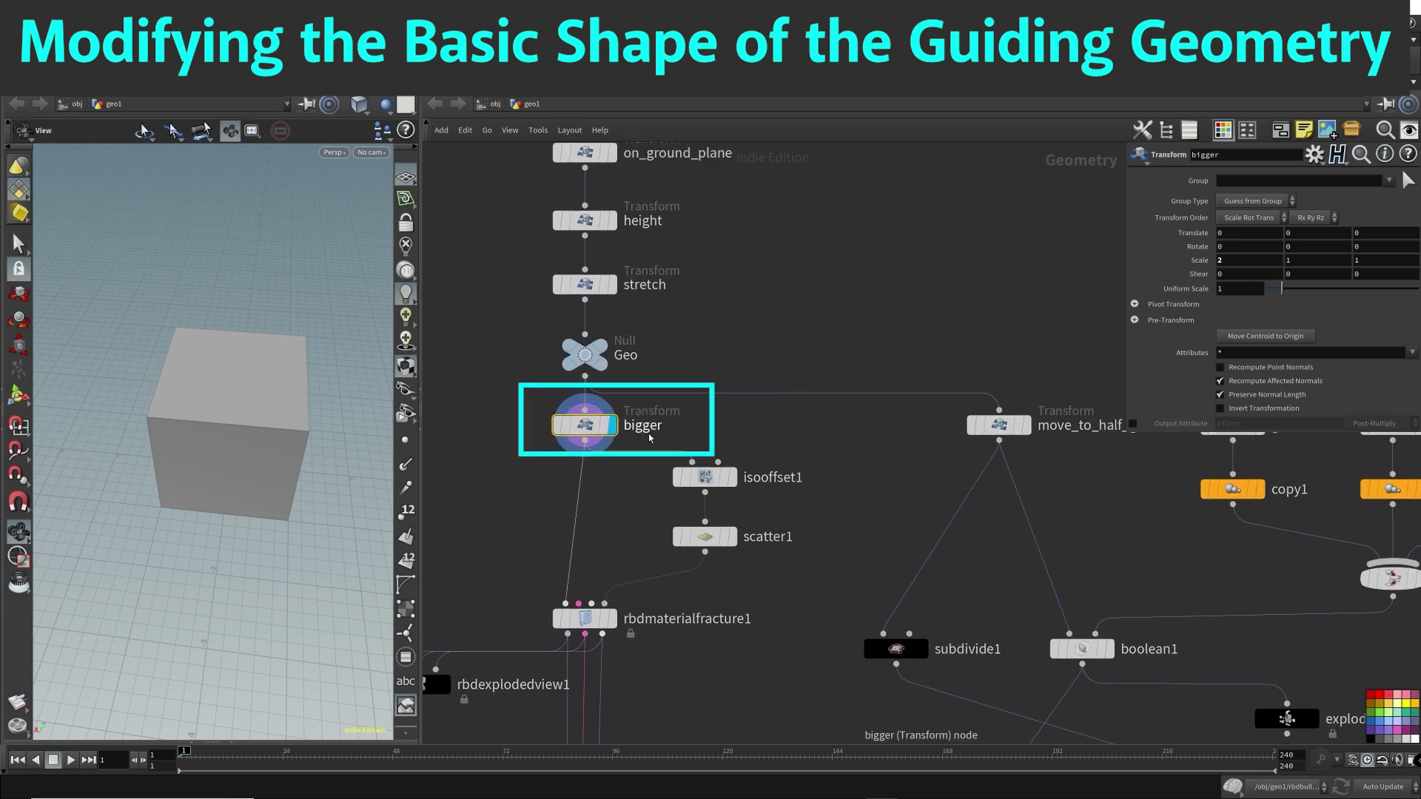
pyautogui.click(1029, 431)
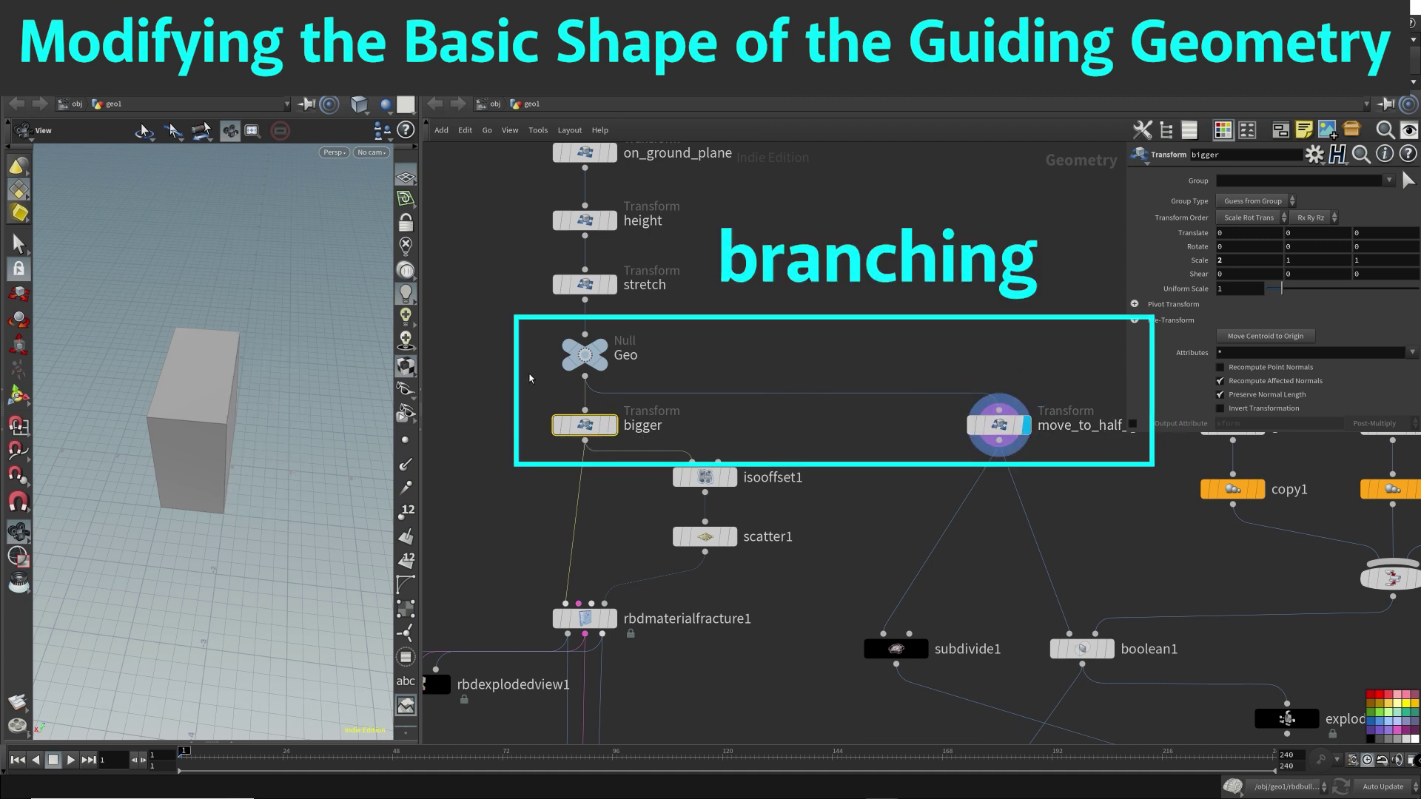
# Step: Review the base box chain through the Geo null, then inspect the scale in bigger and the translation in move_to_half_grid
pyautogui.scroll(-2, 530, 376)
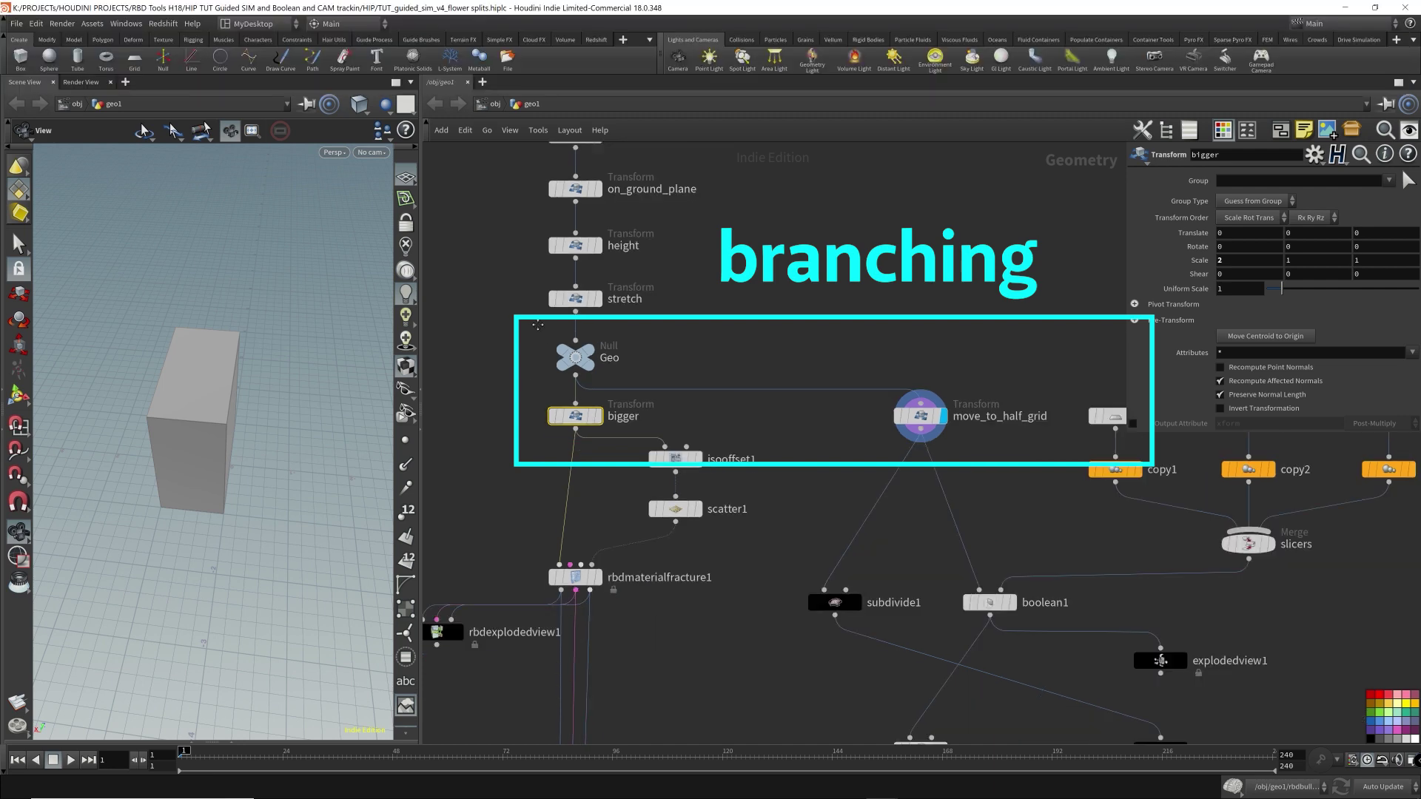
pyautogui.moveTo(530, 295); pyautogui.dragTo(571, 434, button='middle')
pyautogui.moveTo(535, 208); pyautogui.dragTo(694, 510)
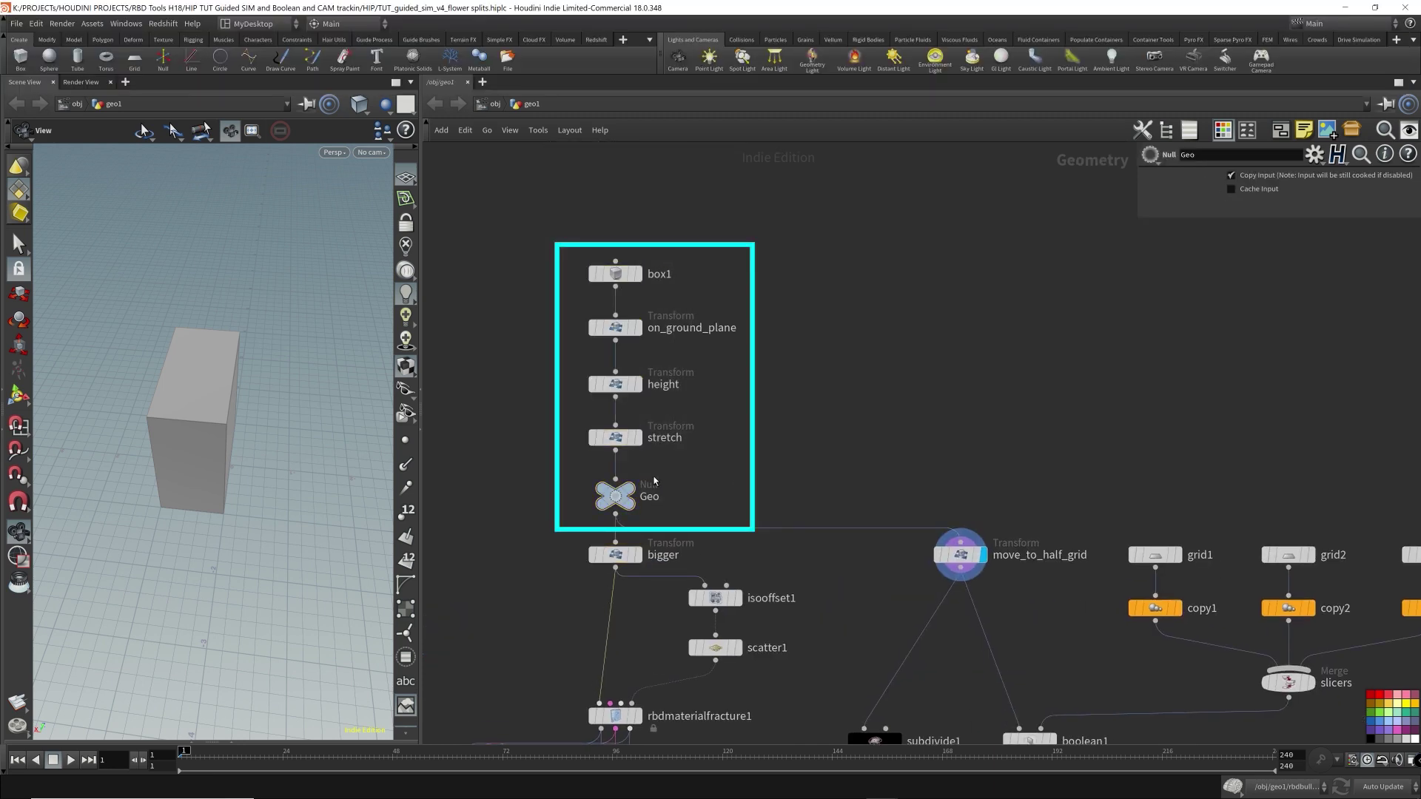
pyautogui.click(641, 469)
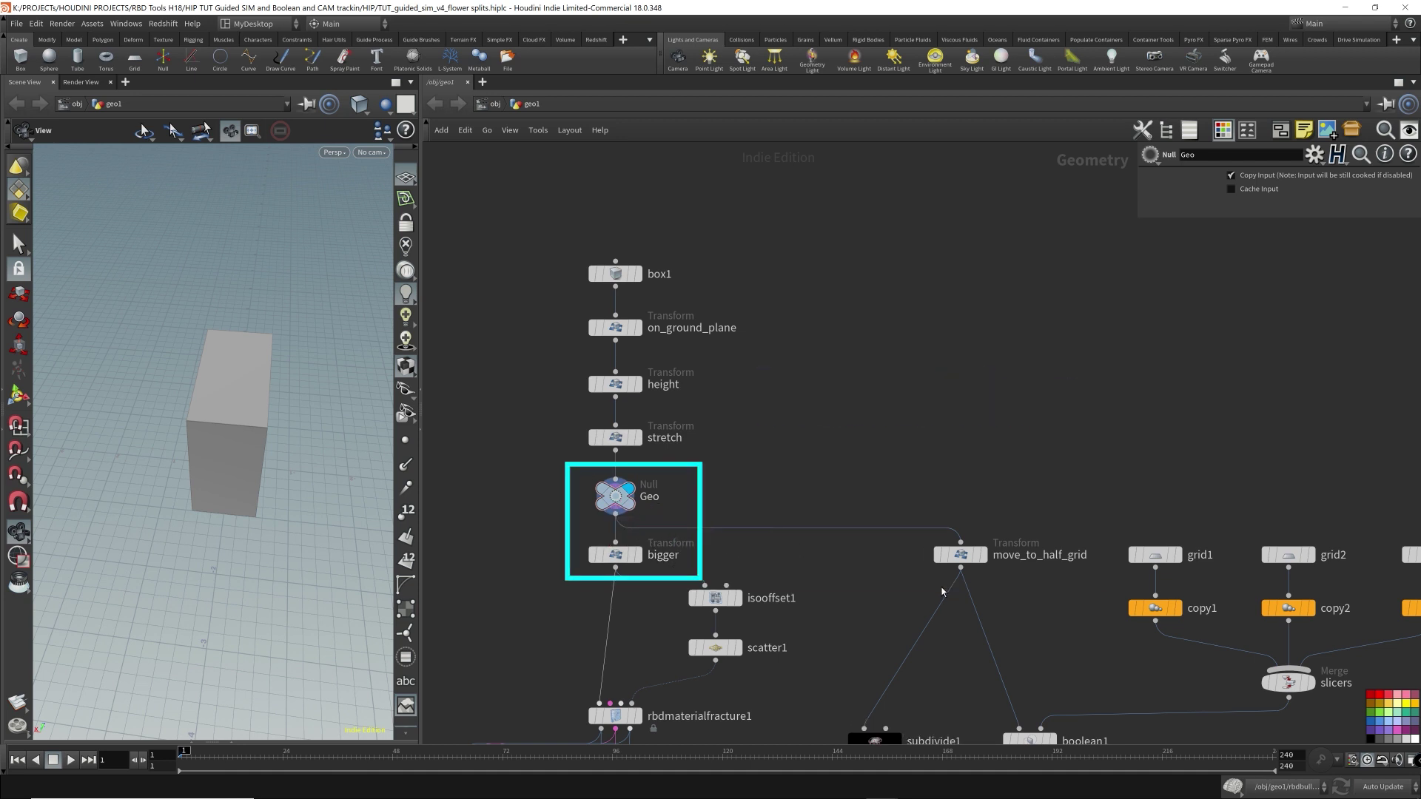
pyautogui.click(638, 554)
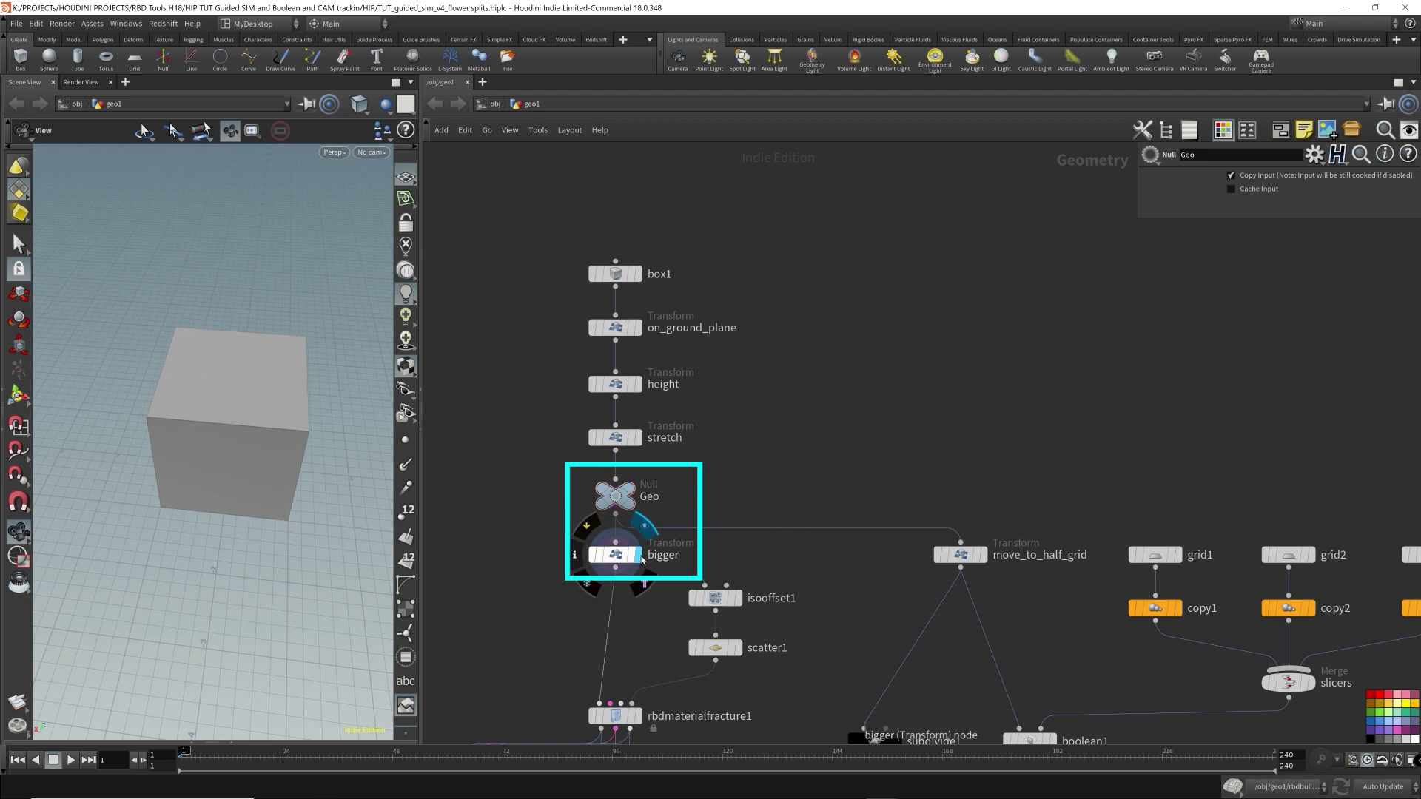
pyautogui.moveTo(585, 550); pyautogui.dragTo(648, 569)
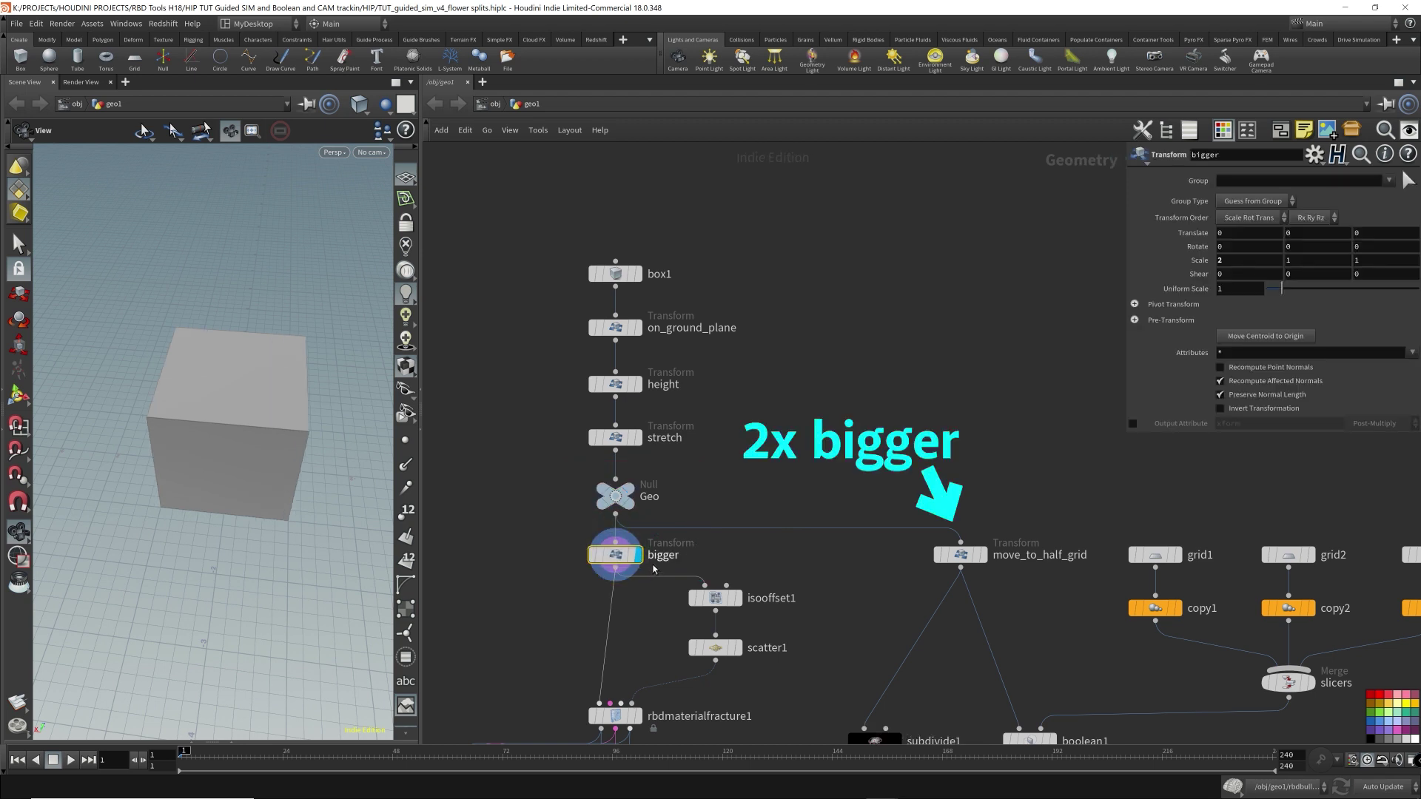
pyautogui.click(960, 554)
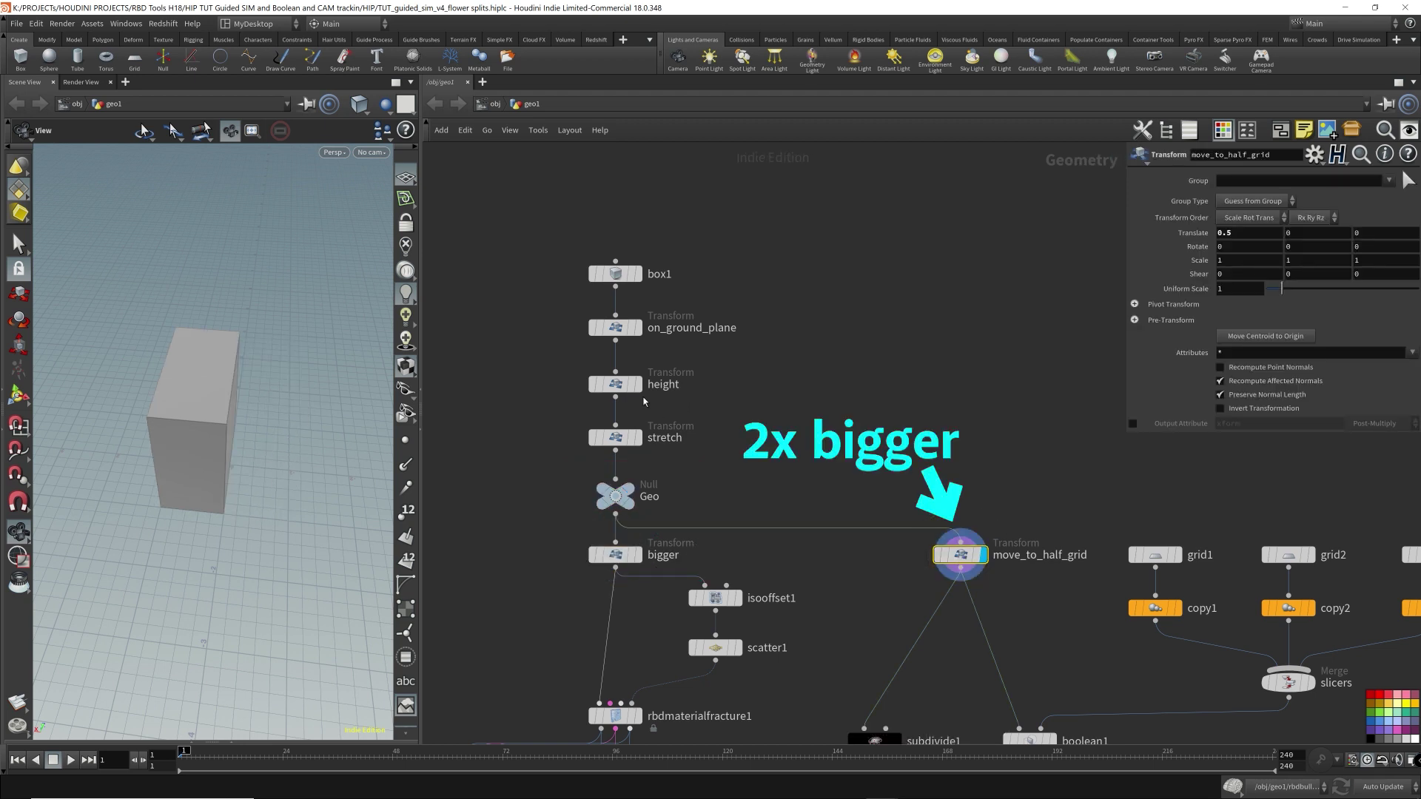
# Step: Move height and its upstream nodes up, then insert a null named Geo_2nd_Example between height and stretch
pyautogui.click(633, 384)
pyautogui.keyDown('shift'); pyautogui.moveTo(620, 385); pyautogui.dragTo(620, 312); pyautogui.keyUp('shift')
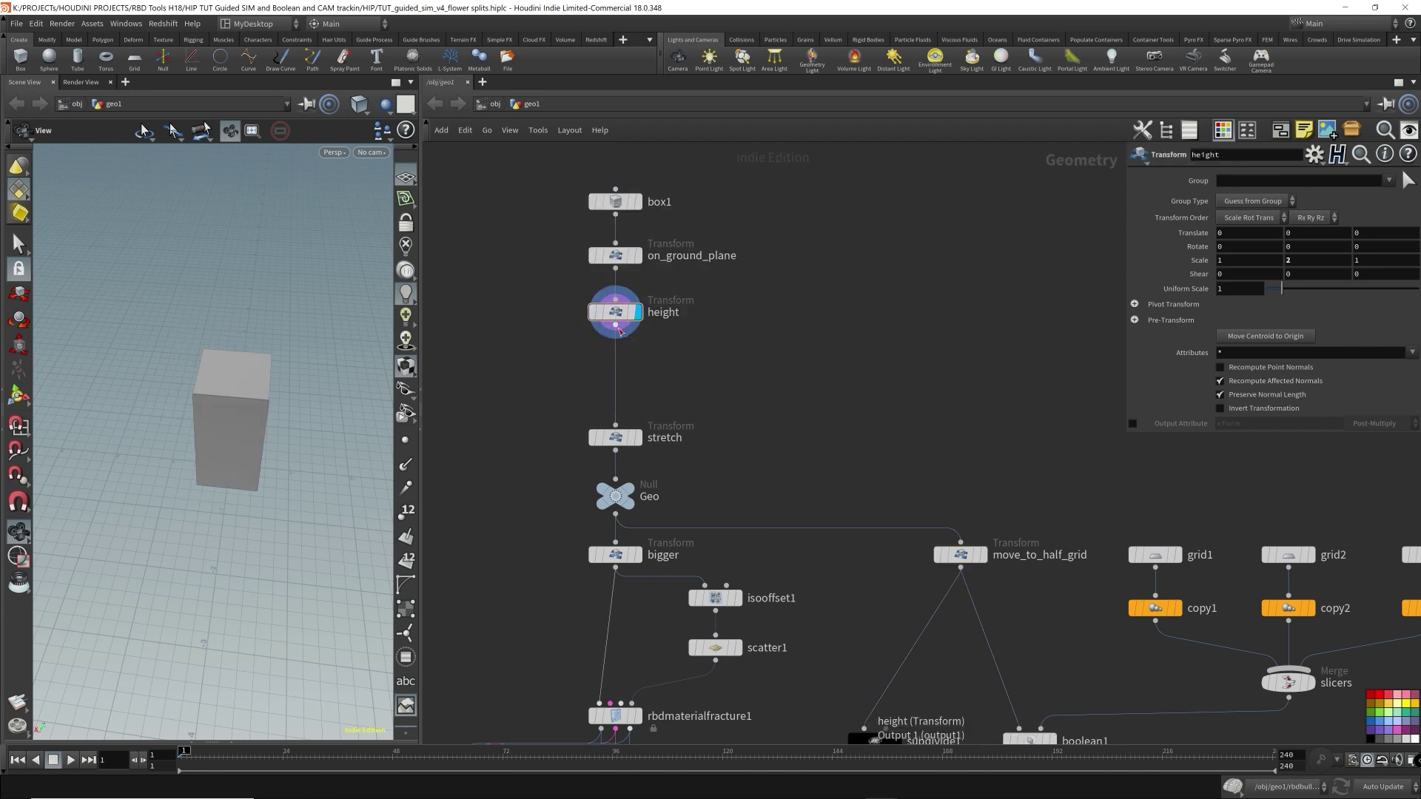
pyautogui.press('Tab')
pyautogui.click(629, 365)
pyautogui.click(659, 371)
pyautogui.write('Geo_2nd_Exa')
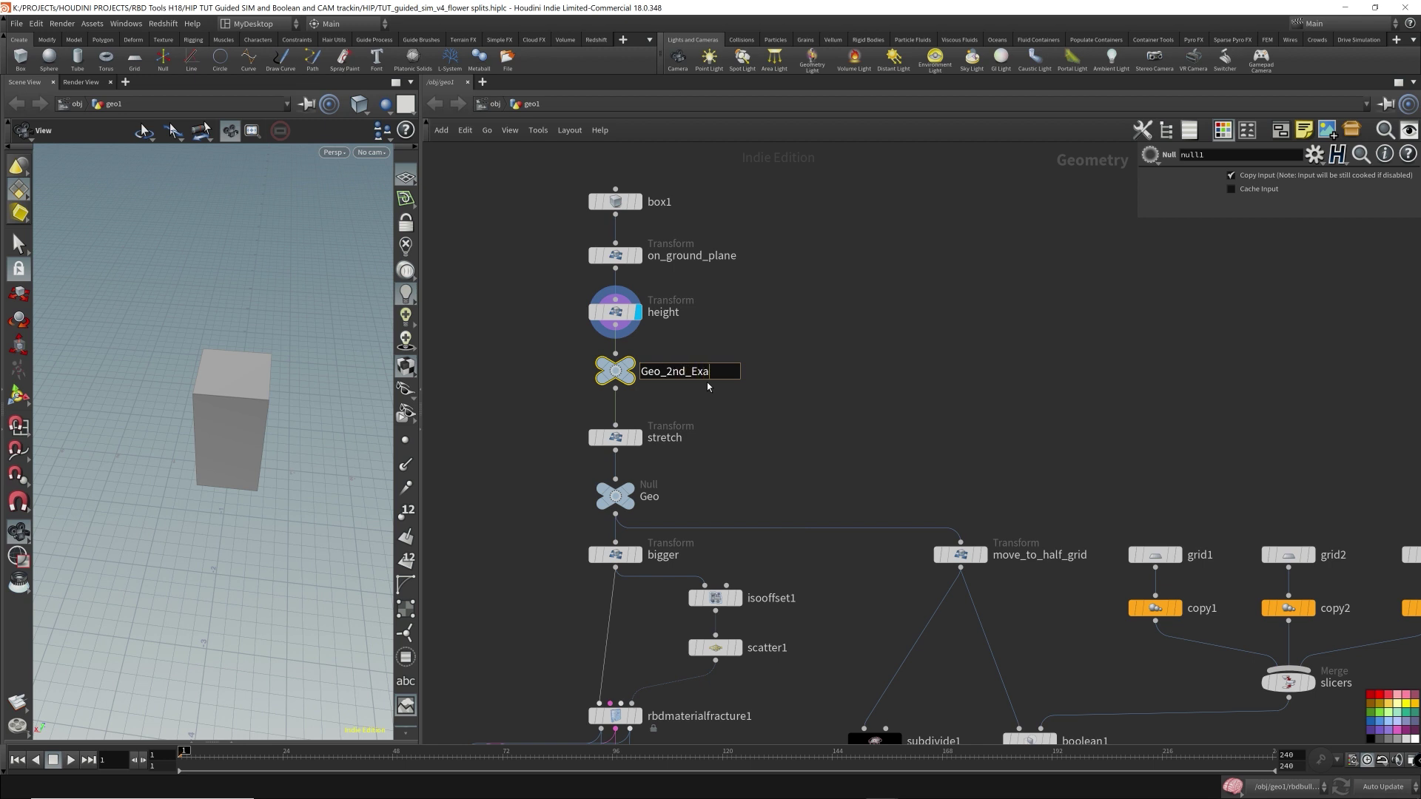
pyautogui.write('mple')
pyautogui.press('Return')
# Step: Display Geo_2nd_Example and inspect the box from above
pyautogui.click(638, 371)
pyautogui.moveTo(260, 432); pyautogui.dragTo(250, 427)
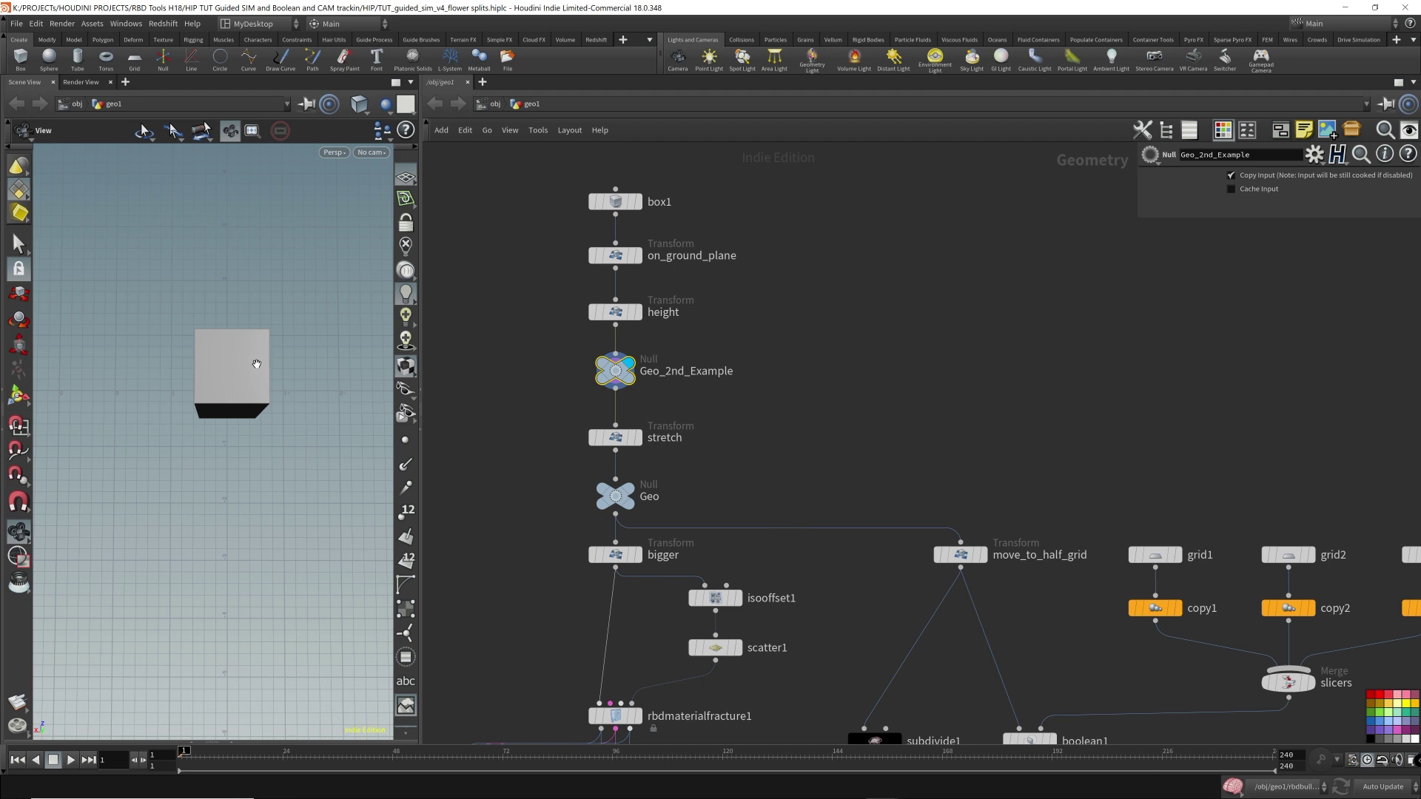
pyautogui.moveTo(275, 366); pyautogui.dragTo(441, 345, button='right')
pyautogui.moveTo(285, 371); pyautogui.dragTo(291, 390, button='middle')
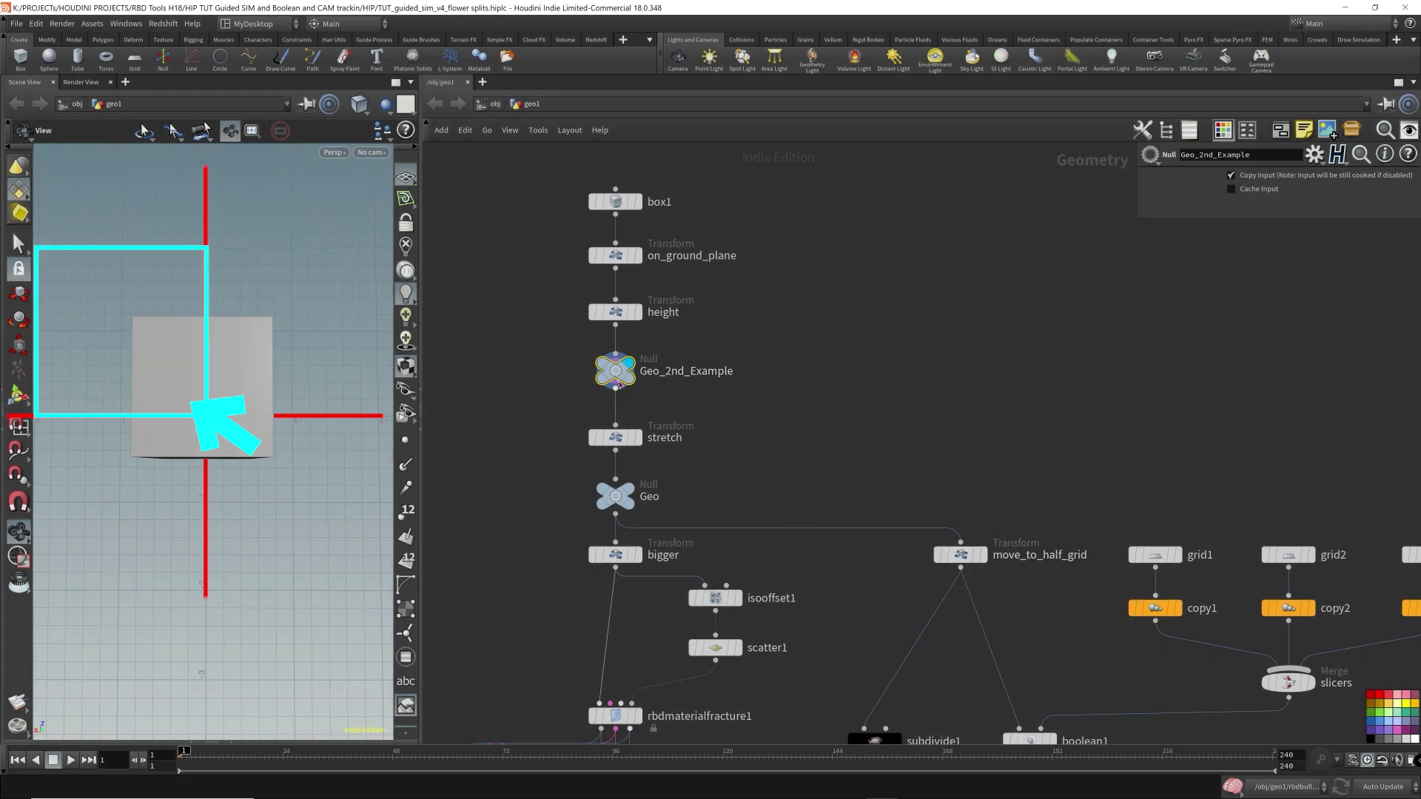
# Step: Branch a Transform node off Geo_2nd_Example, display it and set its X translation to 0.5
pyautogui.click(616, 388)
pyautogui.press('Tab')
pyautogui.write('tran')
pyautogui.press('Return')
pyautogui.click(975, 400)
pyautogui.click(953, 431)
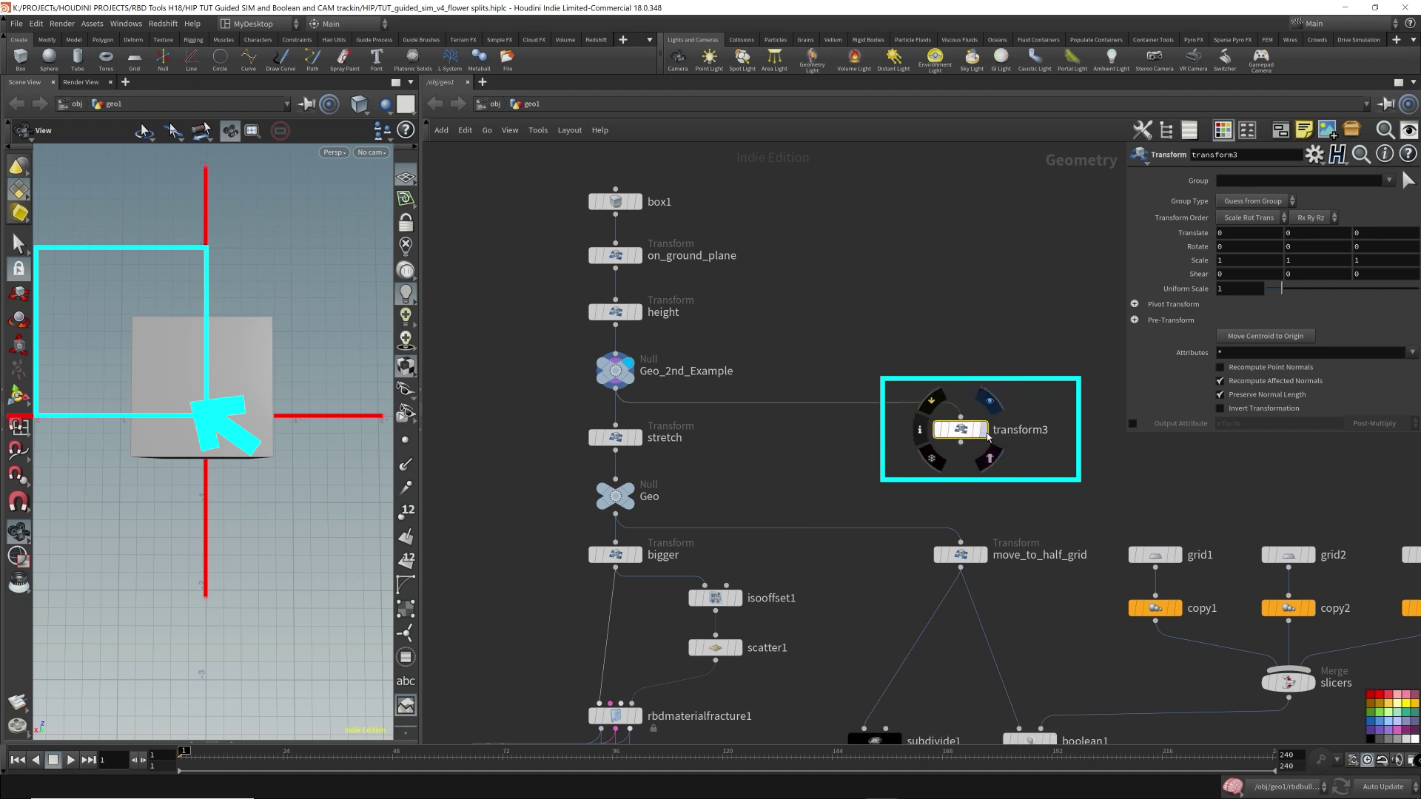
pyautogui.click(979, 429)
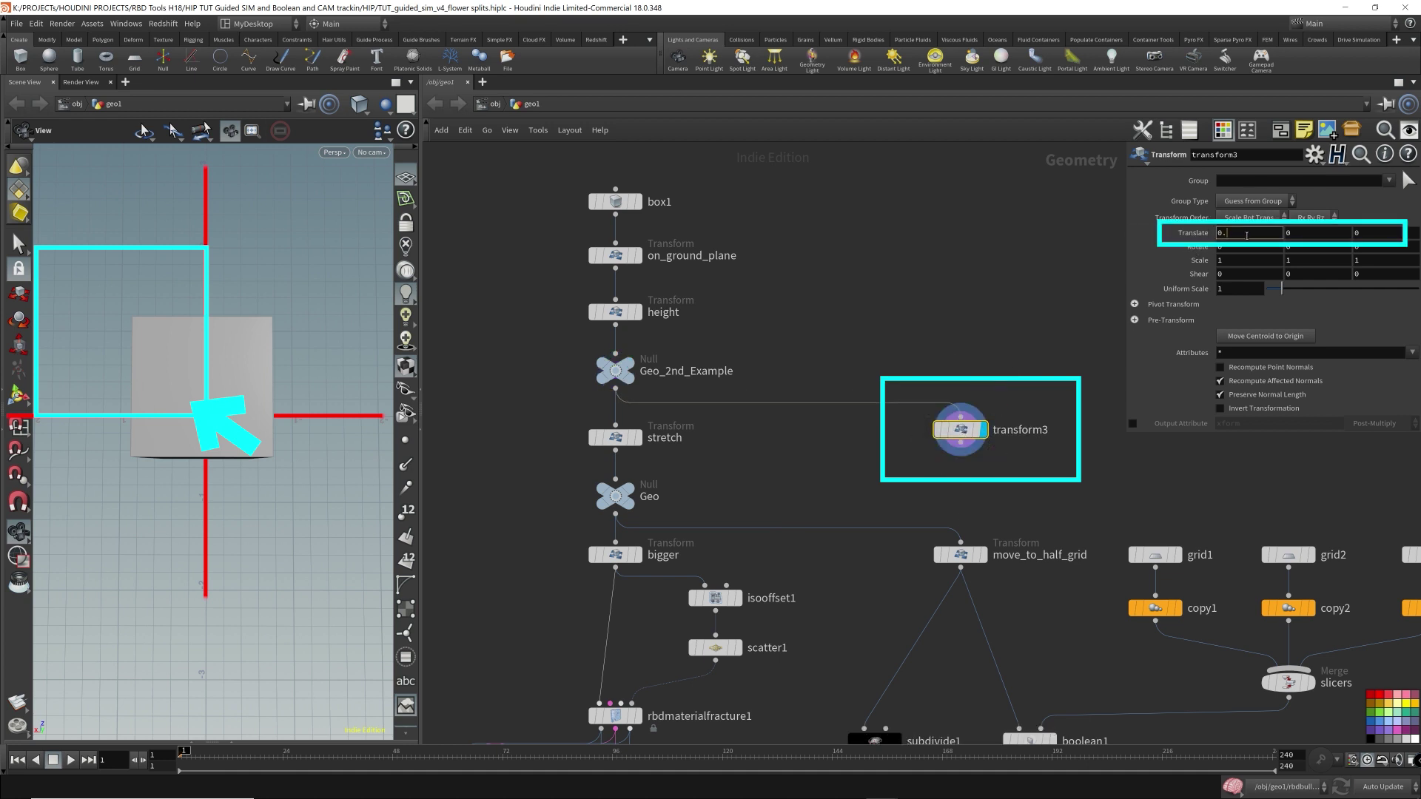
pyautogui.press('Return')
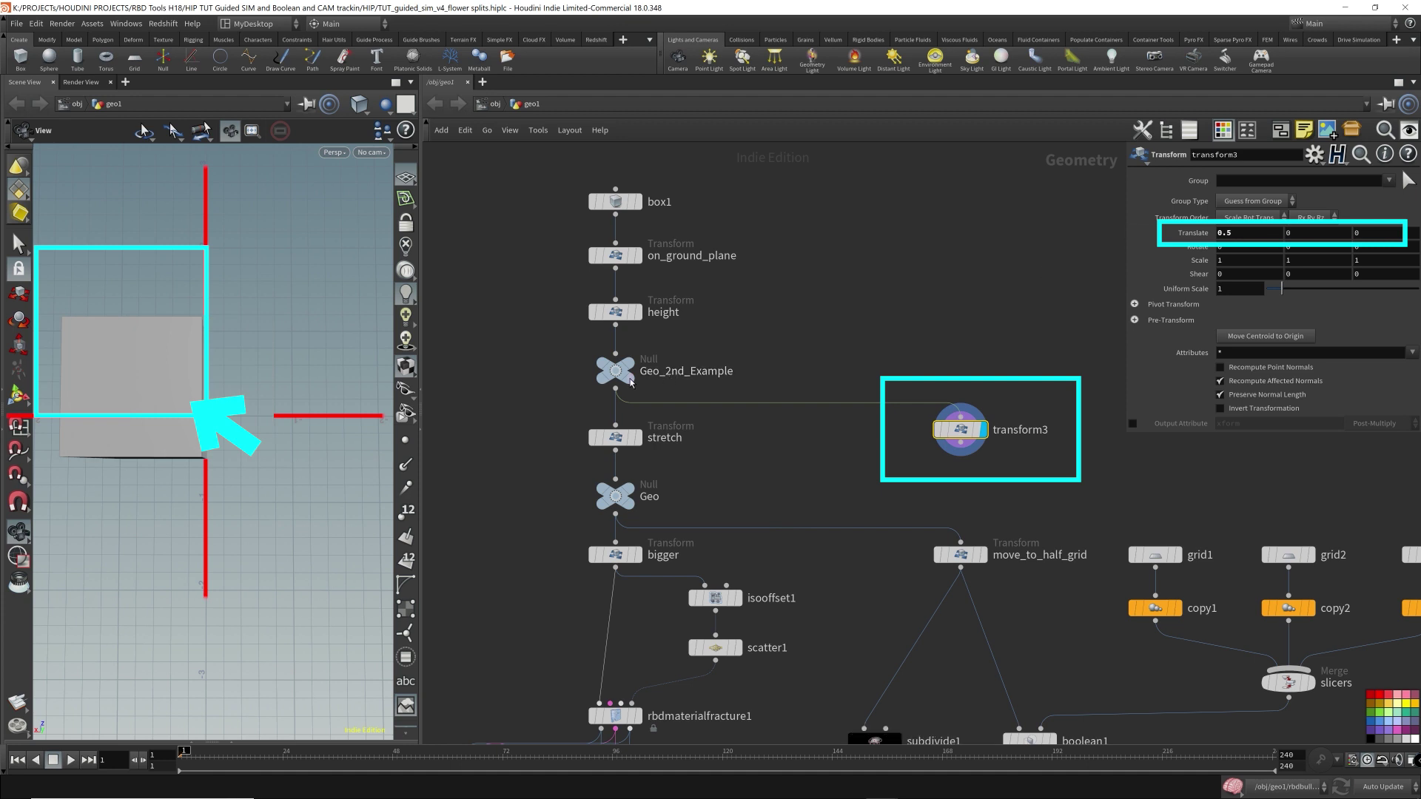
# Step: Show Geo_2nd_Example as a template and switch the viewport background to a dark colour scheme
pyautogui.moveTo(628, 373)
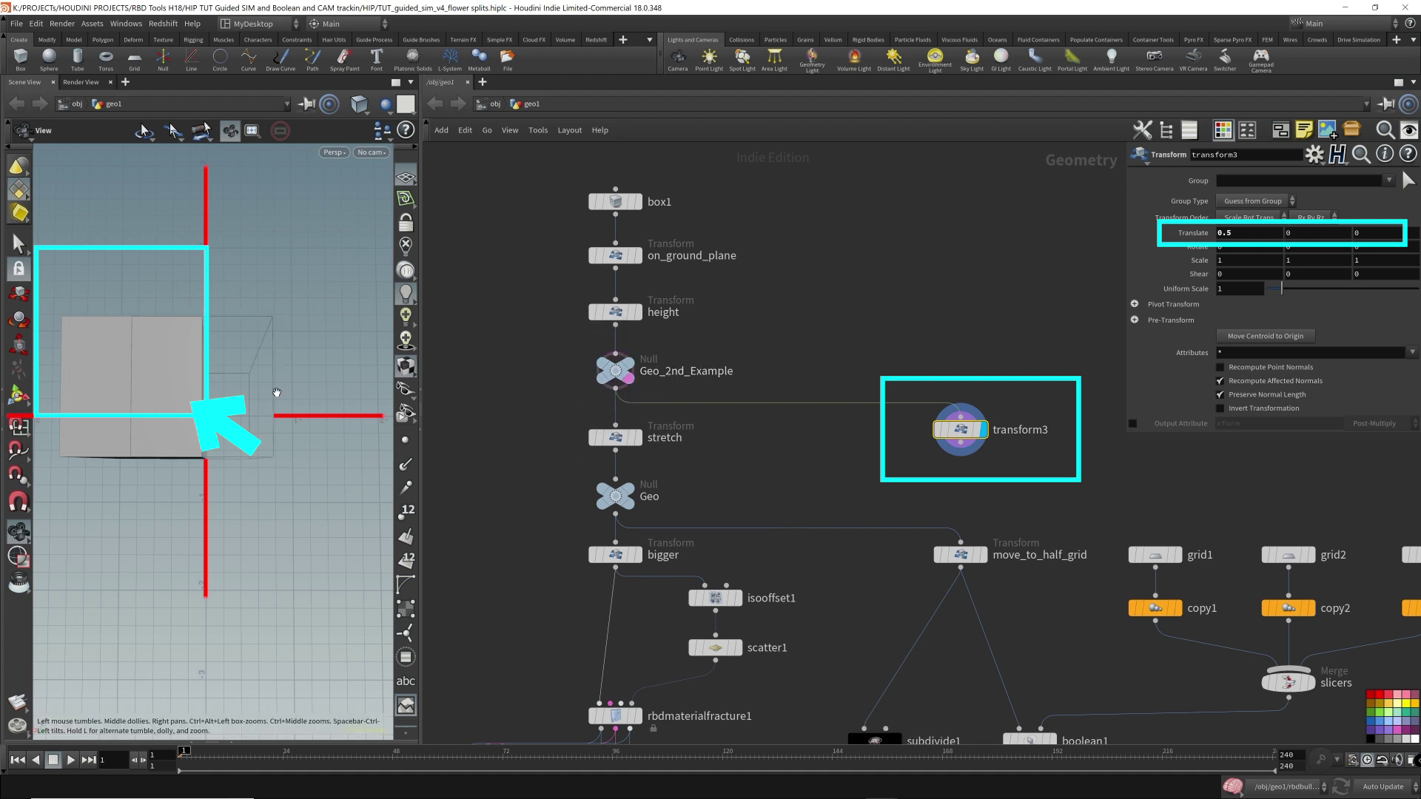
pyautogui.press('d')
pyautogui.click(360, 253)
pyautogui.click(138, 273)
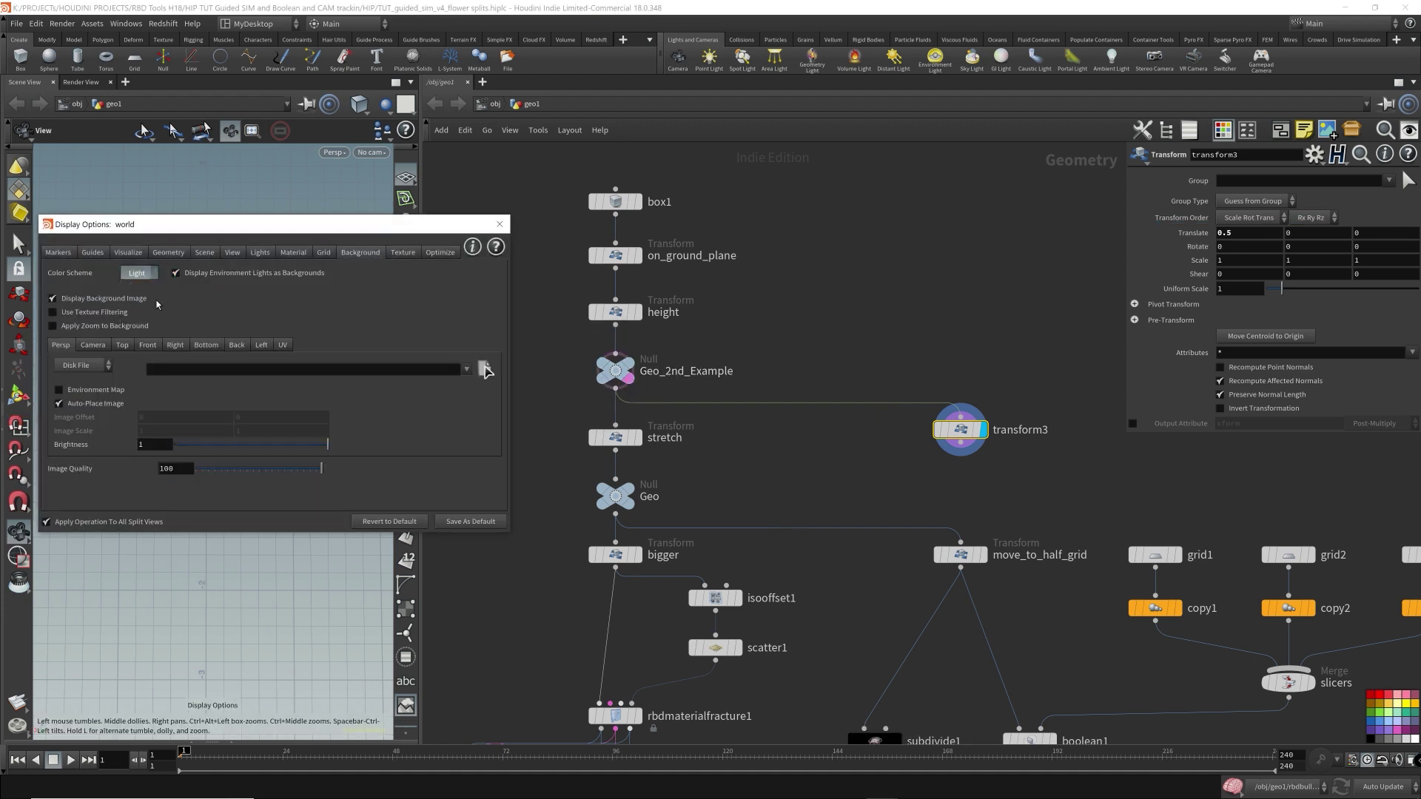
pyautogui.click(133, 301)
pyautogui.click(499, 225)
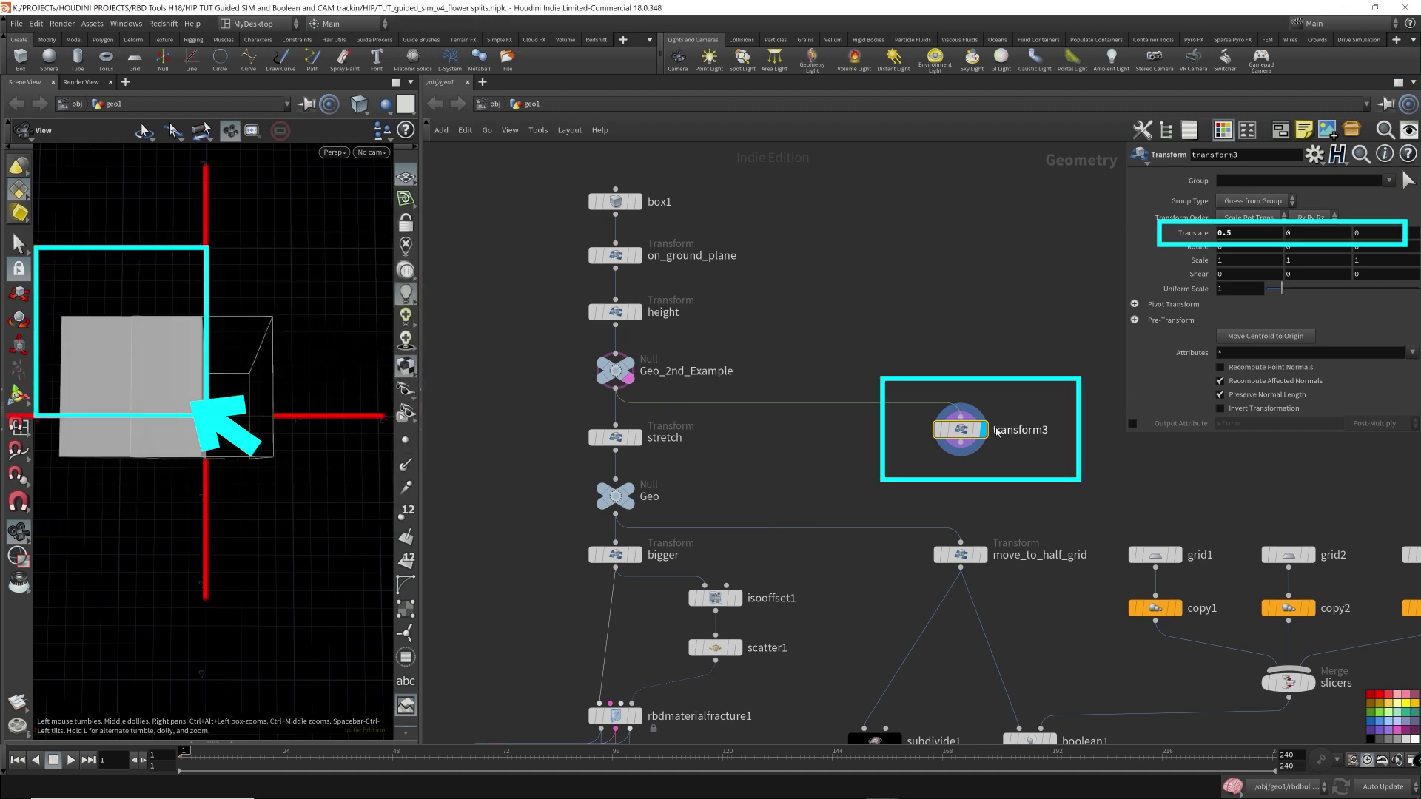
# Step: Set the Z translation of transform3 to 0.5 and switch the viewport to the Top view
pyautogui.click(1399, 234)
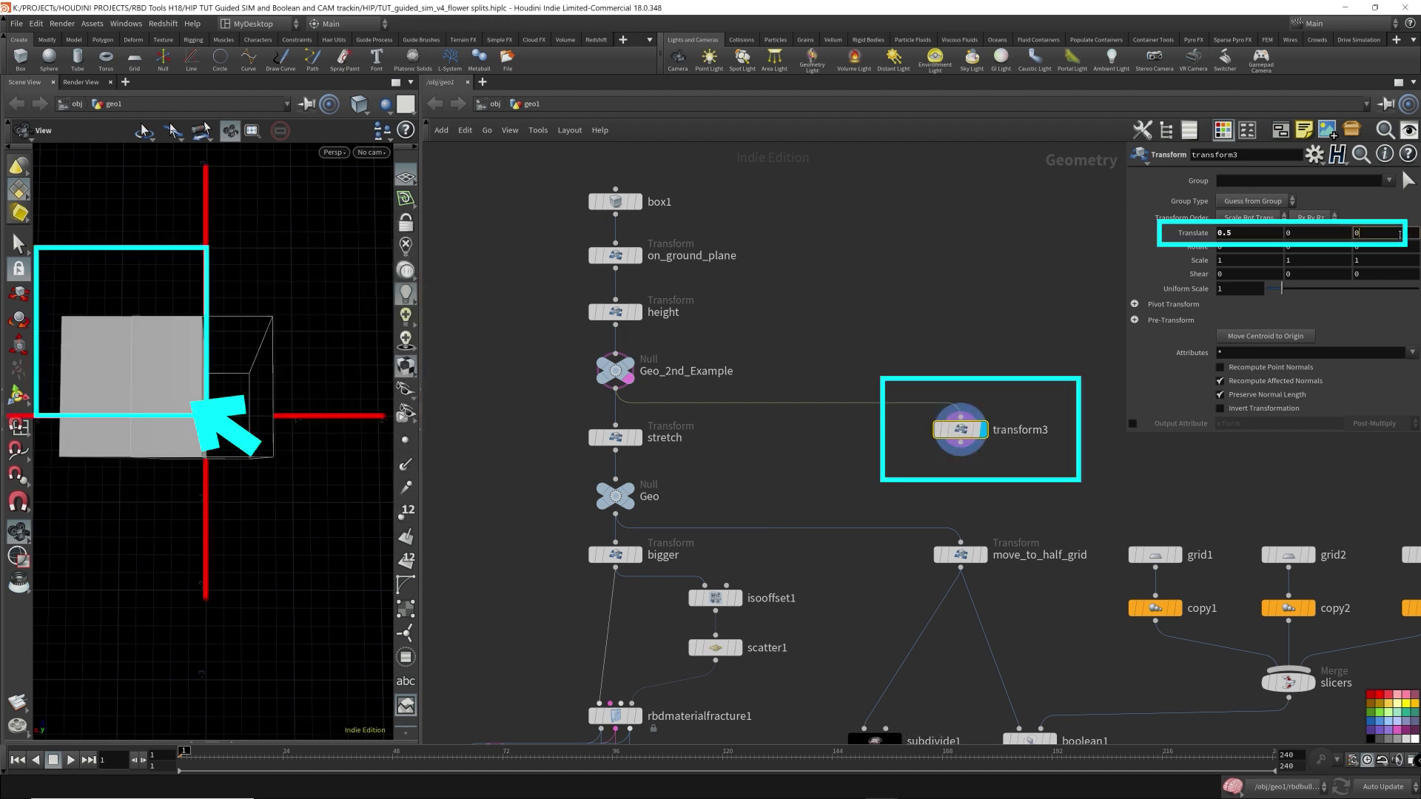
pyautogui.press('Return')
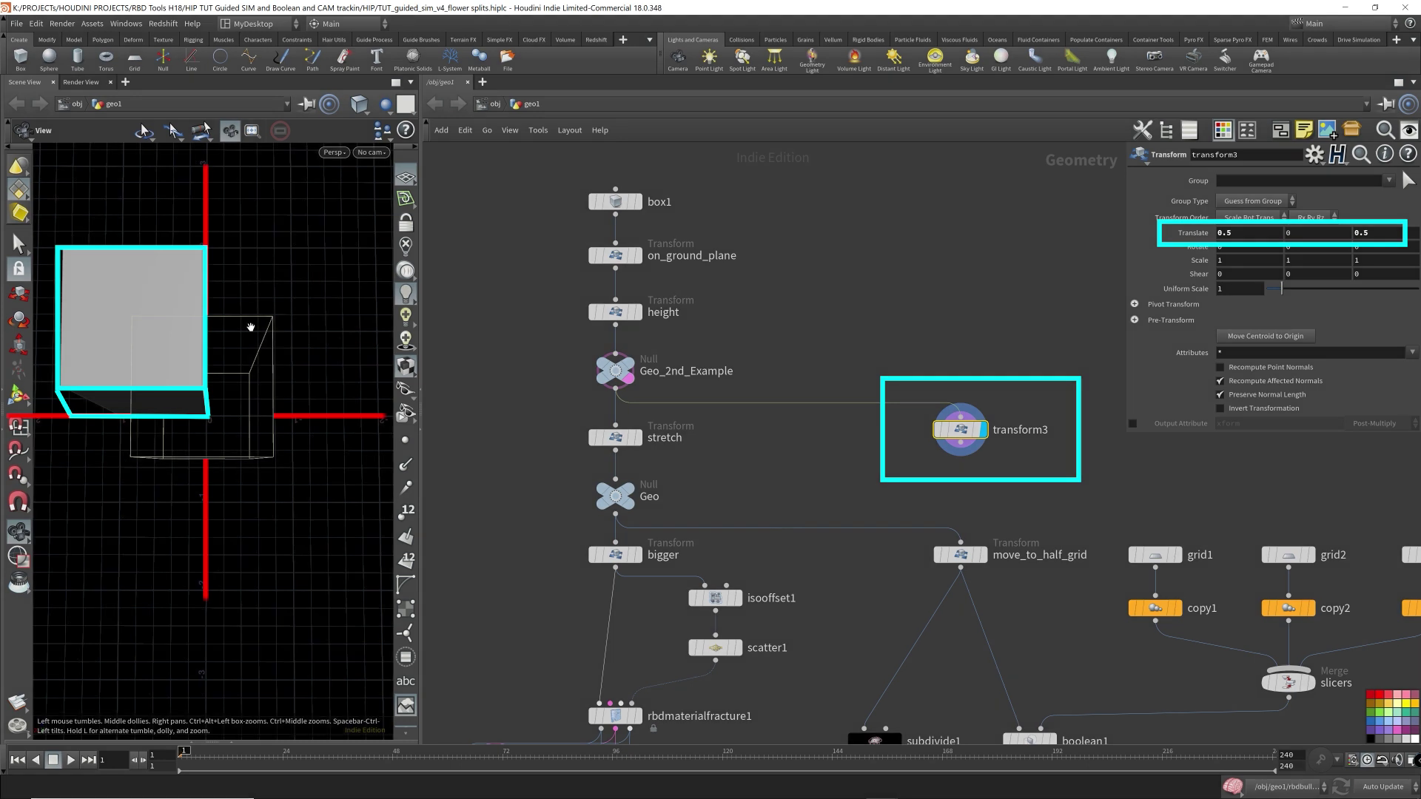
pyautogui.click(334, 152)
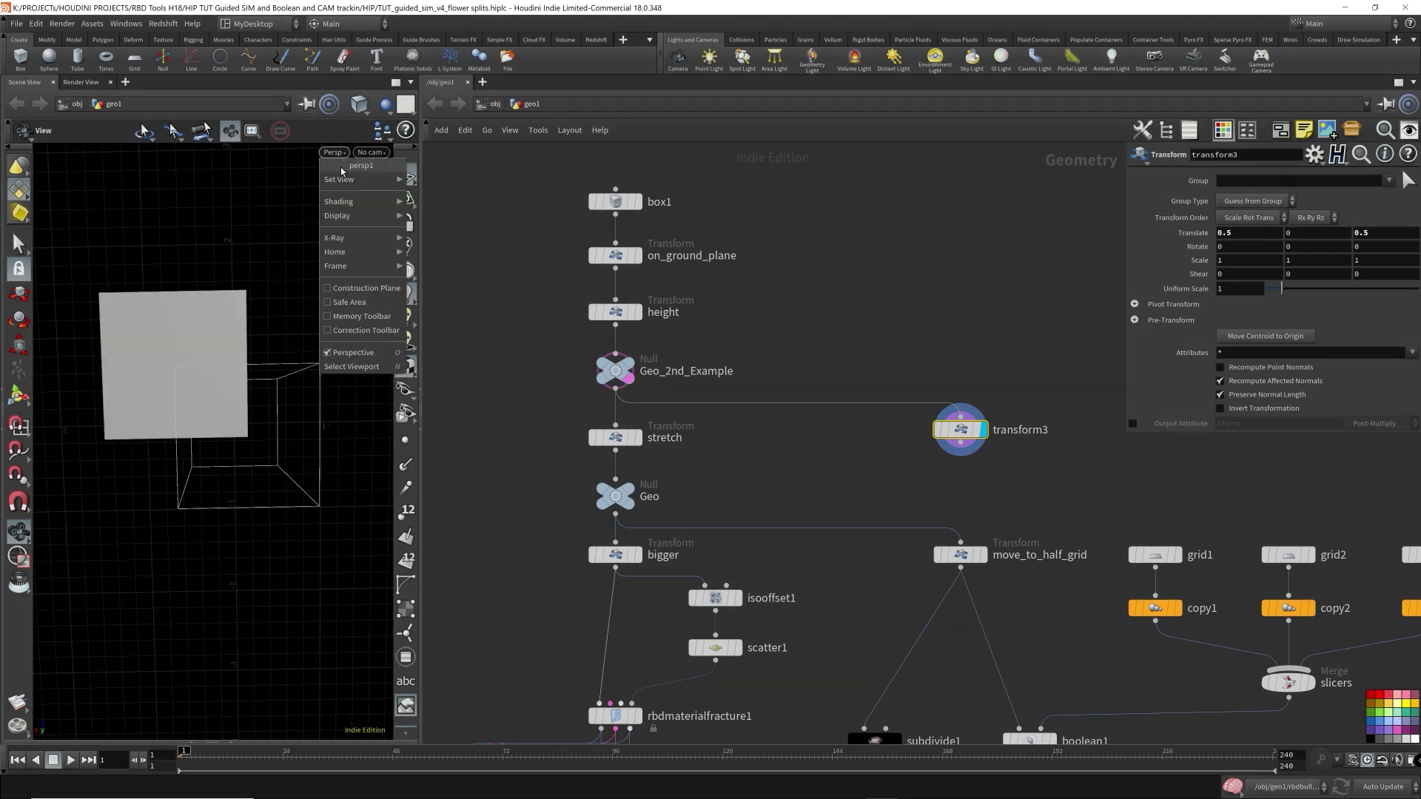
pyautogui.click(457, 192)
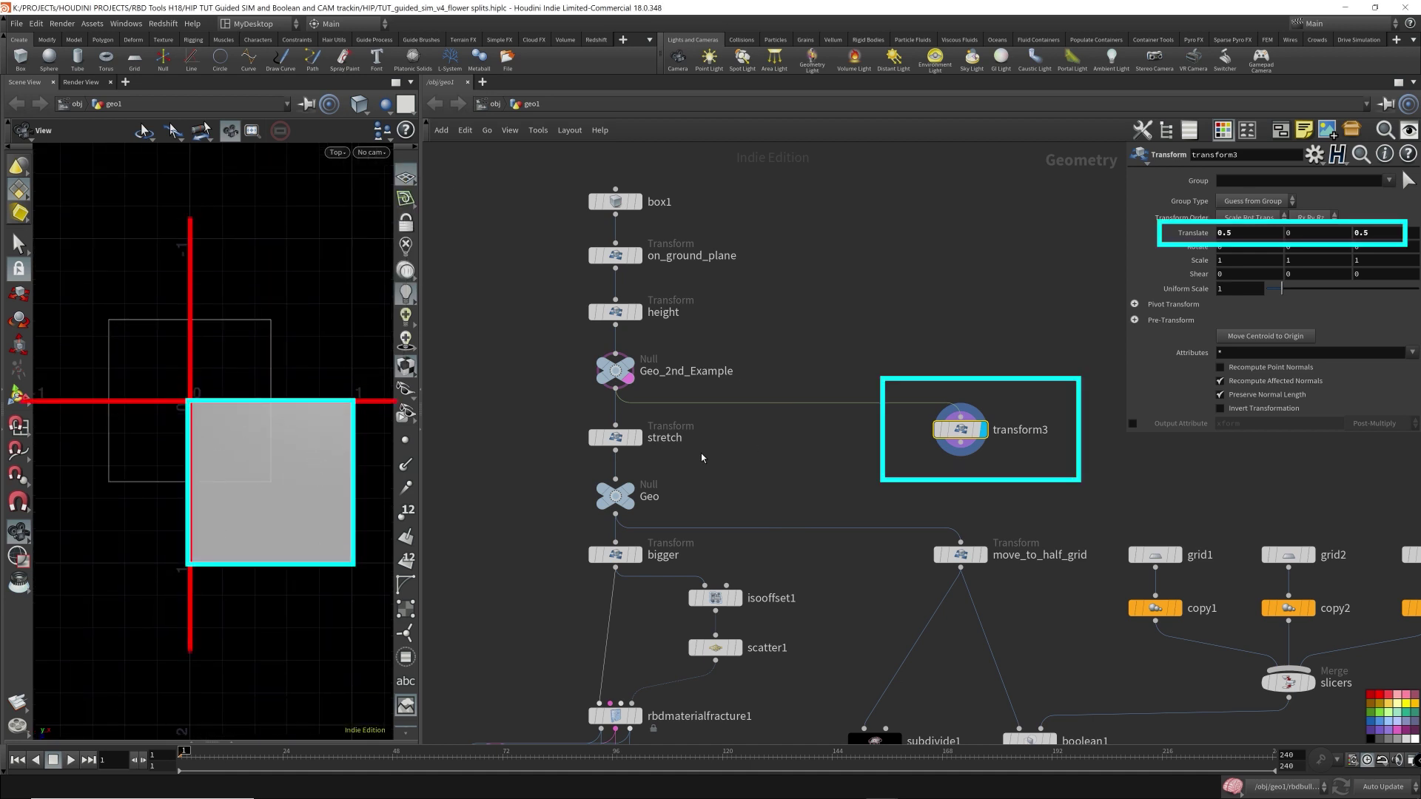
# Step: Show the bigger node as a template to compare it with the transform3 box
pyautogui.moveTo(635, 508)
pyautogui.moveTo(548, 532); pyautogui.dragTo(664, 569)
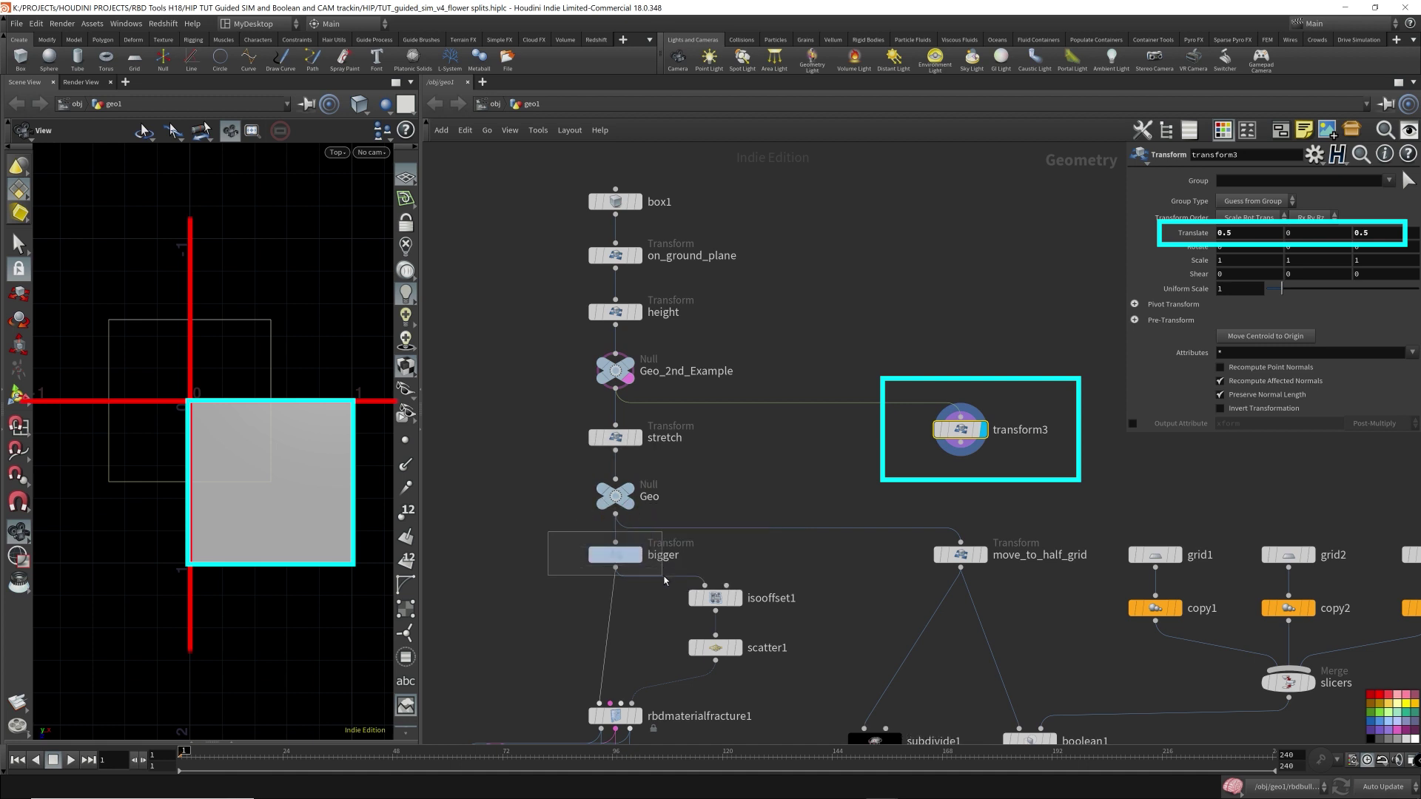
pyautogui.moveTo(636, 560)
pyautogui.moveTo(276, 476); pyautogui.dragTo(310, 508, button='right')
# Step: Move the existing guiding-geometry branch with its grids and slicers farther right, and shift transform3 slightly right
pyautogui.moveTo(1066, 512); pyautogui.dragTo(773, 262, button='middle')
pyautogui.scroll(-3, 1039, 450)
pyautogui.scroll(-3, 773, 262)
pyautogui.moveTo(1037, 242); pyautogui.dragTo(675, 613)
pyautogui.moveTo(720, 450); pyautogui.dragTo(956, 450)
pyautogui.click(913, 301)
pyautogui.moveTo(722, 222); pyautogui.dragTo(748, 221)
# Step: Return the viewport to perspective and review the existing guiding-geometry nodes from subdivide1 to Guiding_Geometry
pyautogui.hotkey('space', '1')
pyautogui.moveTo(311, 355)
pyautogui.mouseDown(button='right')
pyautogui.moveTo(338, 408)
pyautogui.moveTo(323, 381)
pyautogui.mouseUp(button='right')
pyautogui.moveTo(324, 380); pyautogui.dragTo(320, 380)
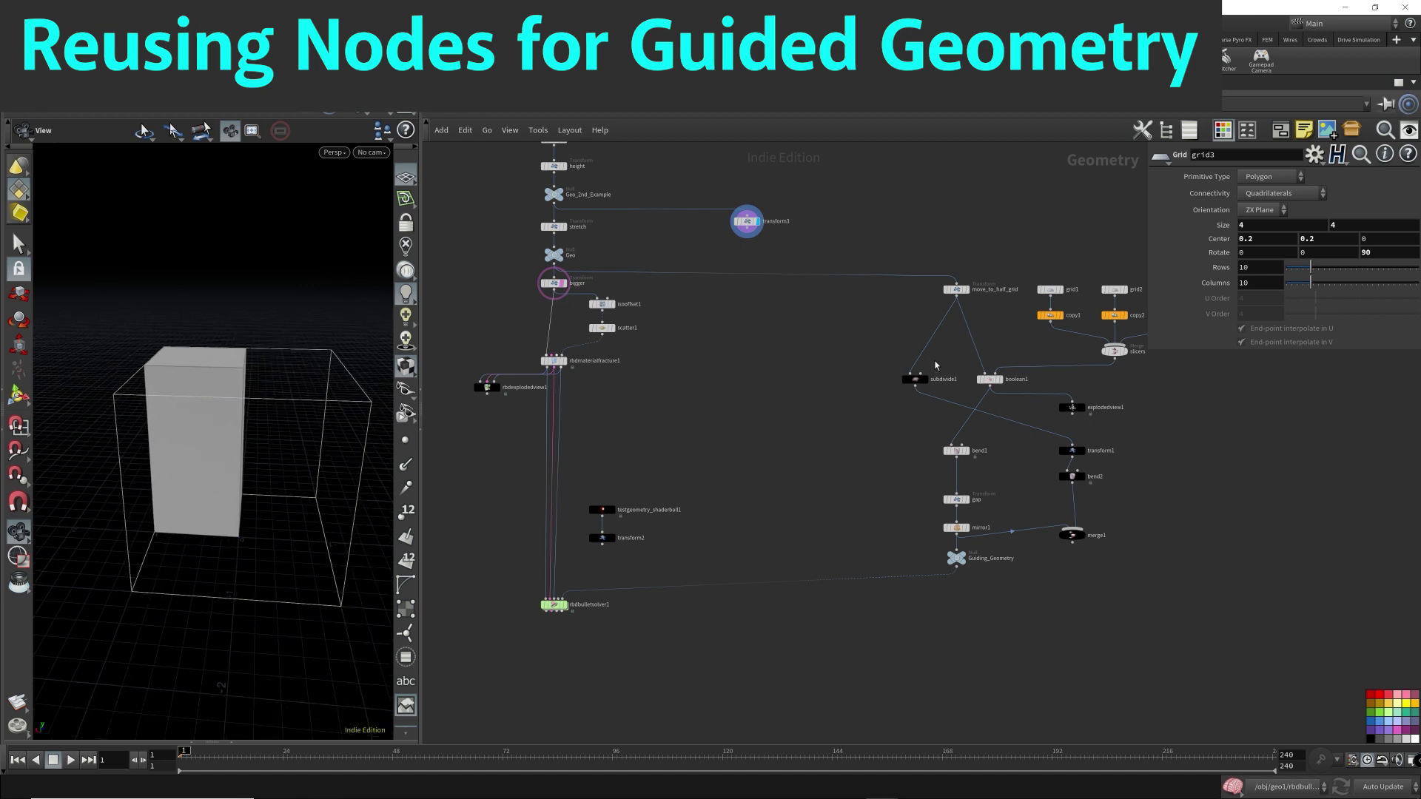
pyautogui.moveTo(868, 334); pyautogui.dragTo(1071, 587)
pyautogui.click(807, 400)
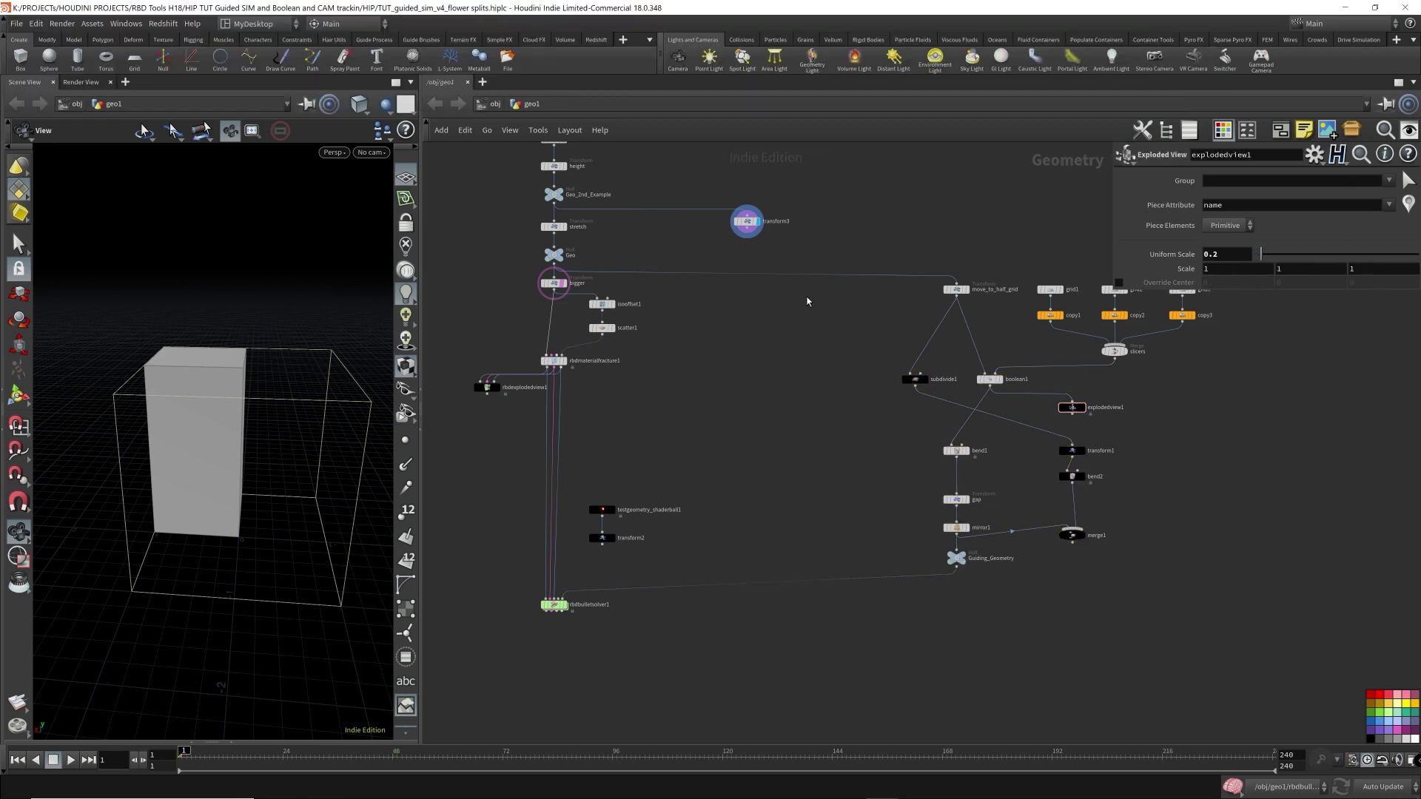
# Step: Duplicate the boolean1 node below transform3, keeping its slicer input, and connect transform3 to the duplicate's first input
pyautogui.moveTo(816, 256); pyautogui.dragTo(709, 203)
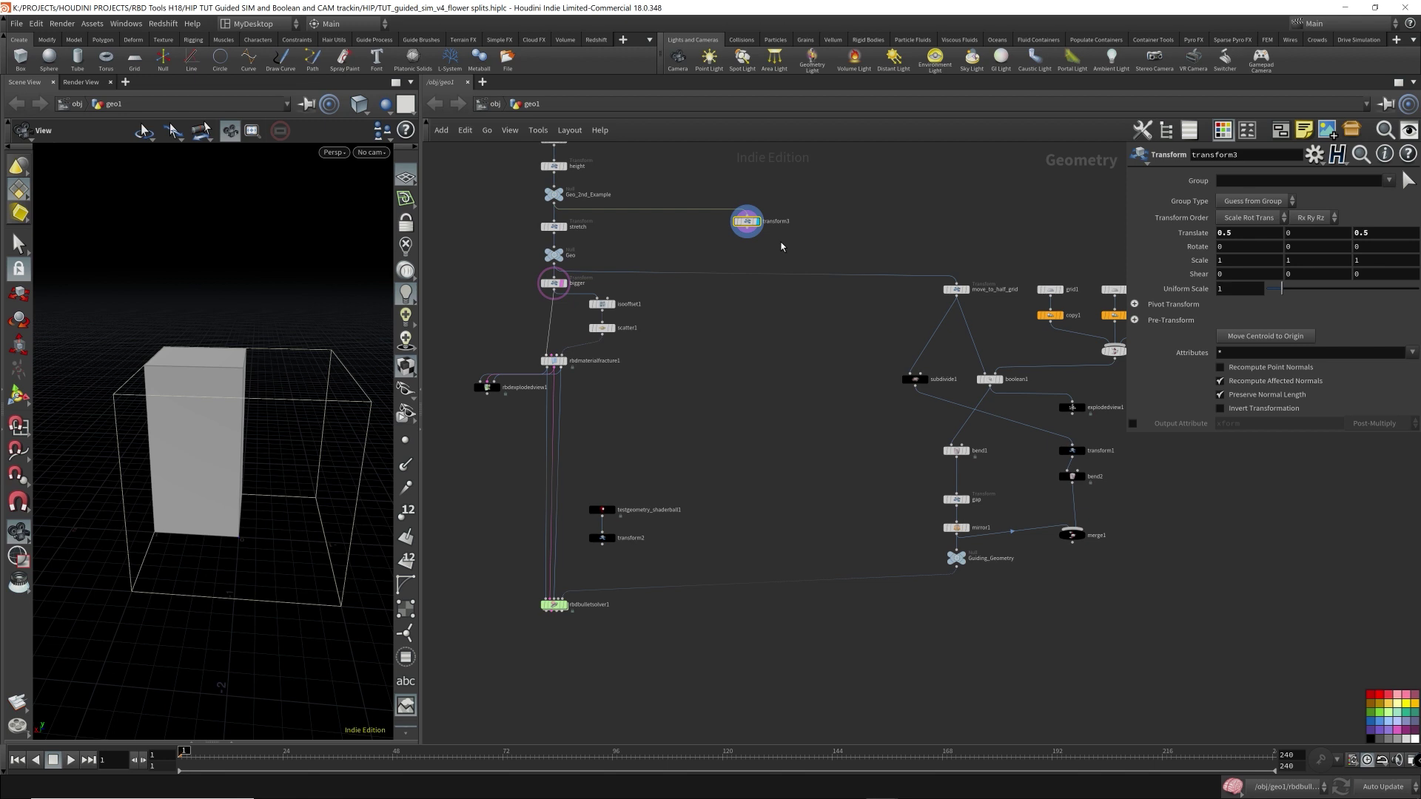
pyautogui.moveTo(916, 378); pyautogui.dragTo(920, 361)
pyautogui.click(990, 379)
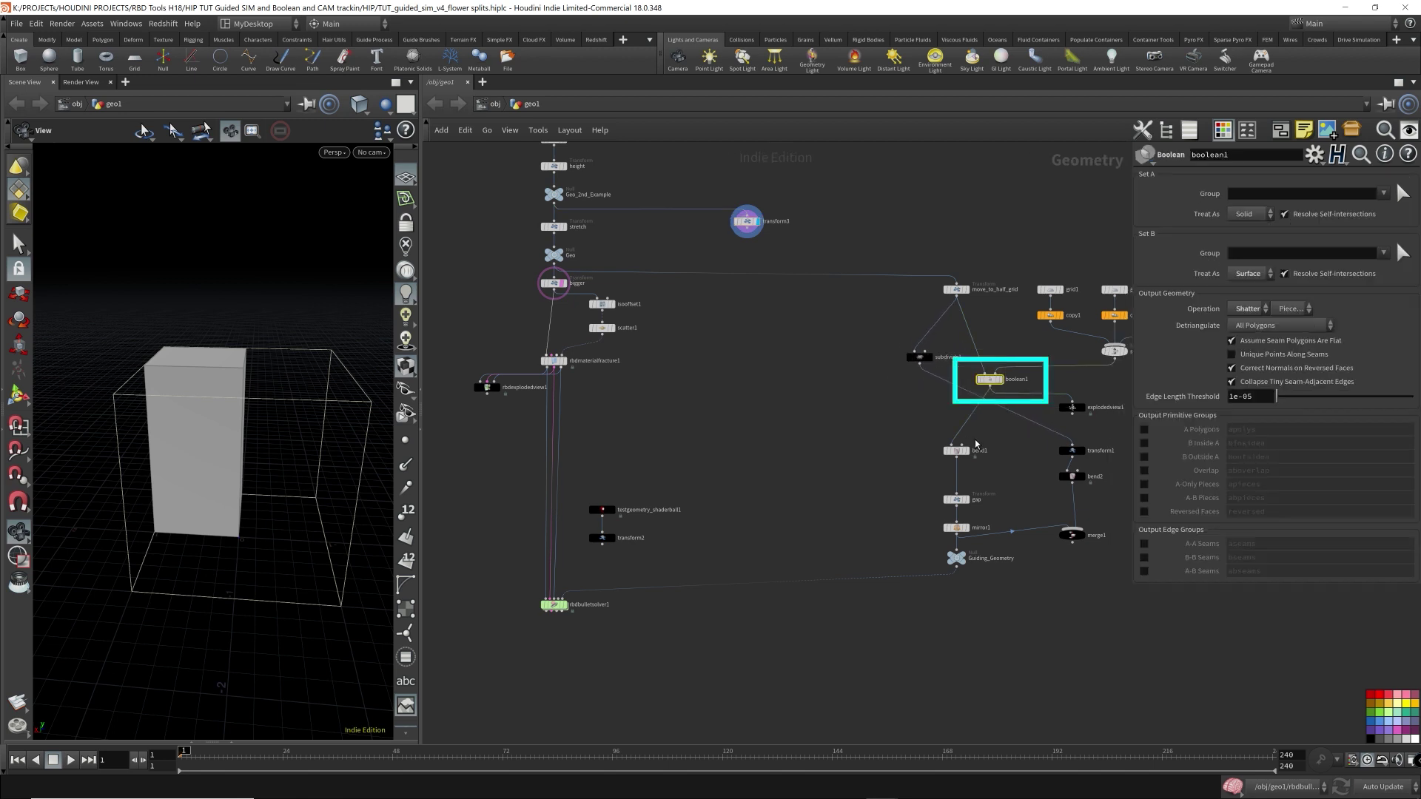
pyautogui.moveTo(996, 386); pyautogui.dragTo(766, 327)
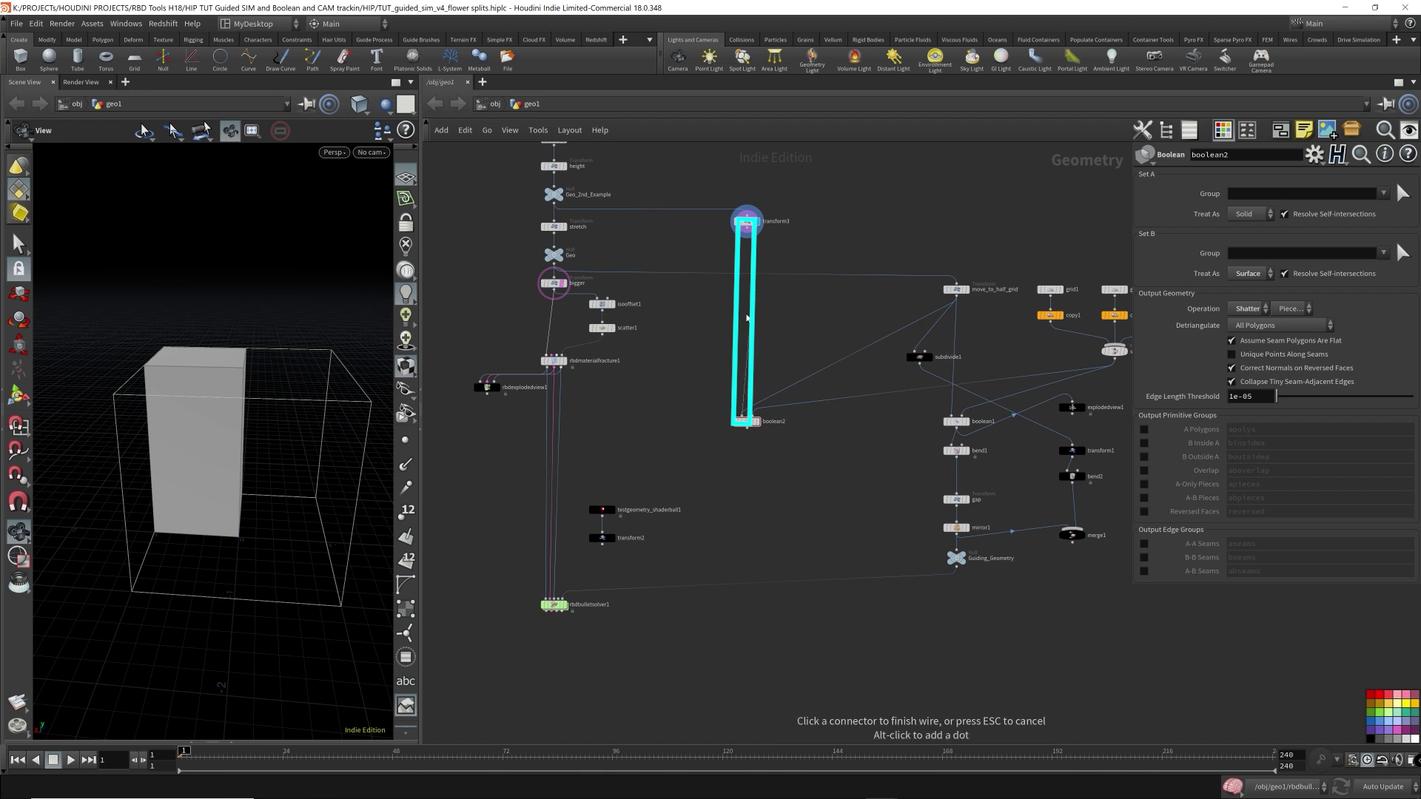
pyautogui.click(746, 228)
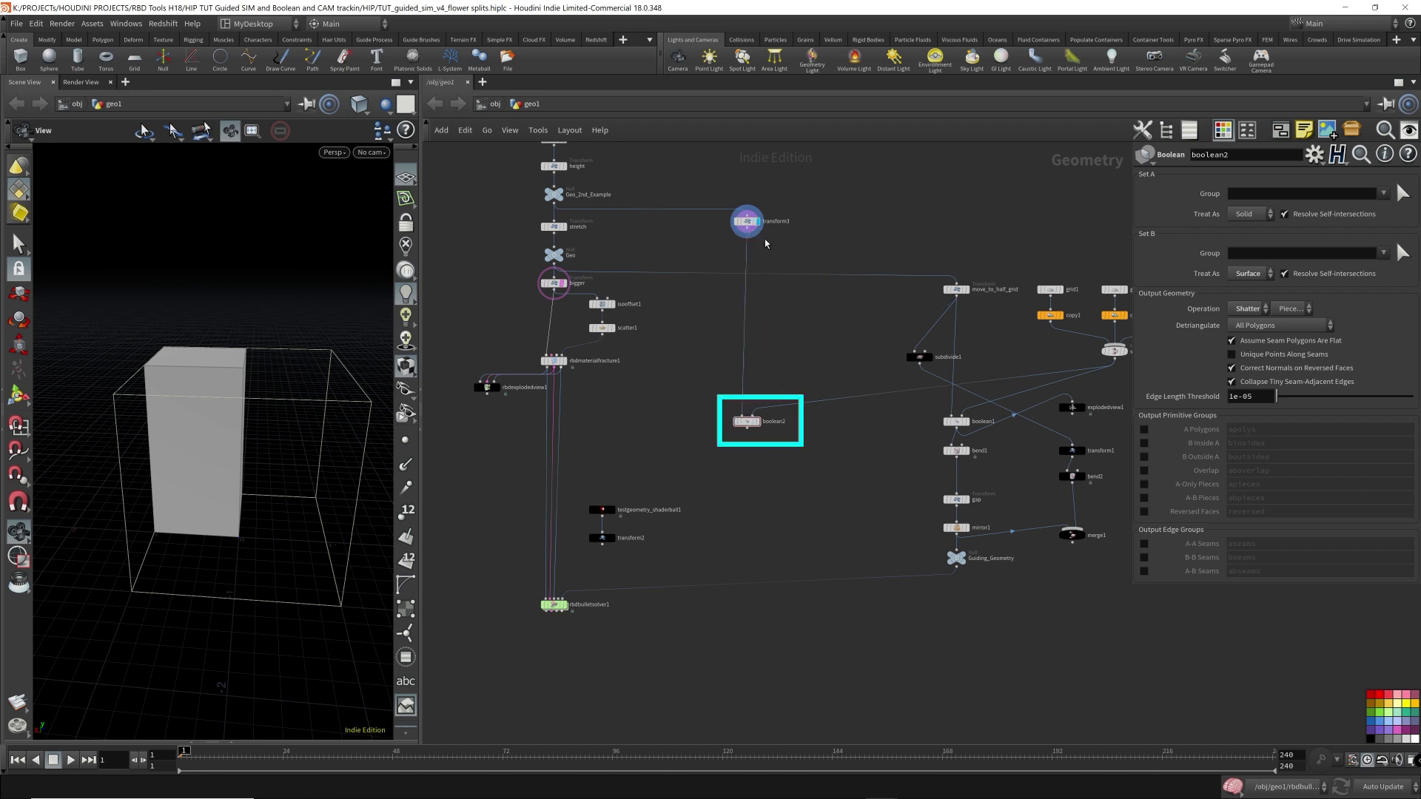
# Step: Display boolean2 and compare its sliced box with the uncut transform3 box, checking the grid slicers that feed it
pyautogui.click(758, 421)
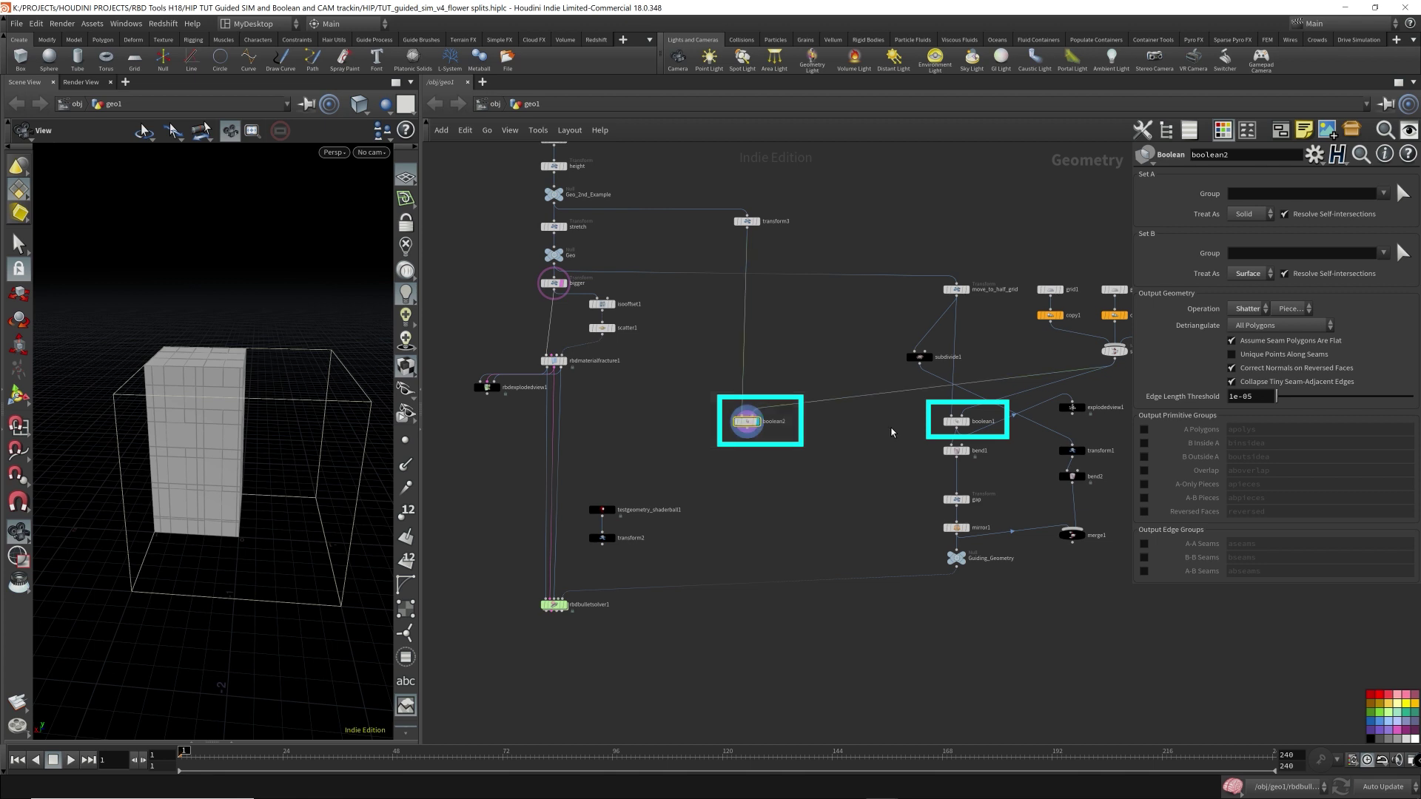
pyautogui.keyDown('shift'); pyautogui.click(956, 421); pyautogui.keyUp('shift')
pyautogui.moveTo(1047, 451); pyautogui.dragTo(943, 458, button='middle')
pyautogui.moveTo(934, 245); pyautogui.dragTo(1148, 374)
pyautogui.click(666, 228)
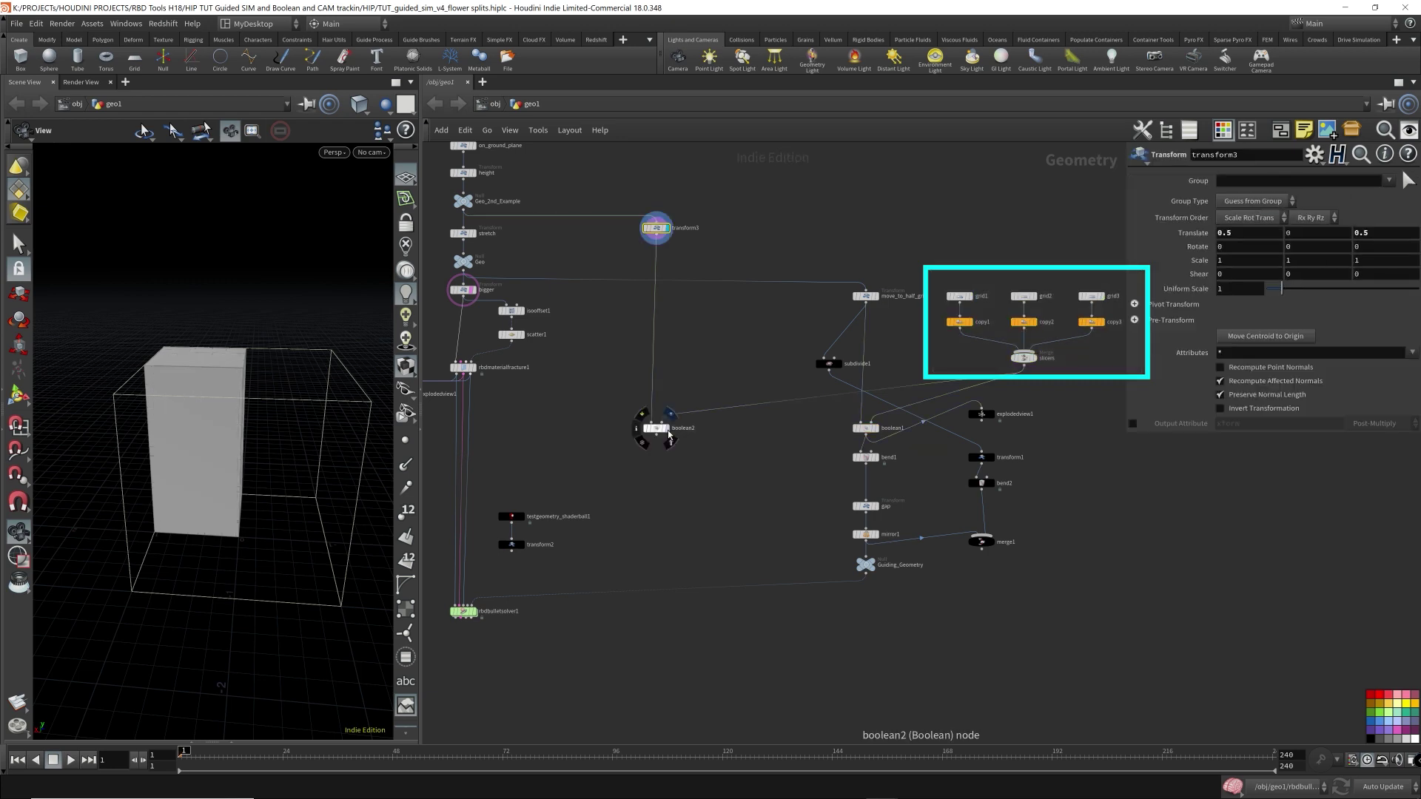
pyautogui.click(668, 434)
pyautogui.moveTo(255, 377); pyautogui.dragTo(402, 411)
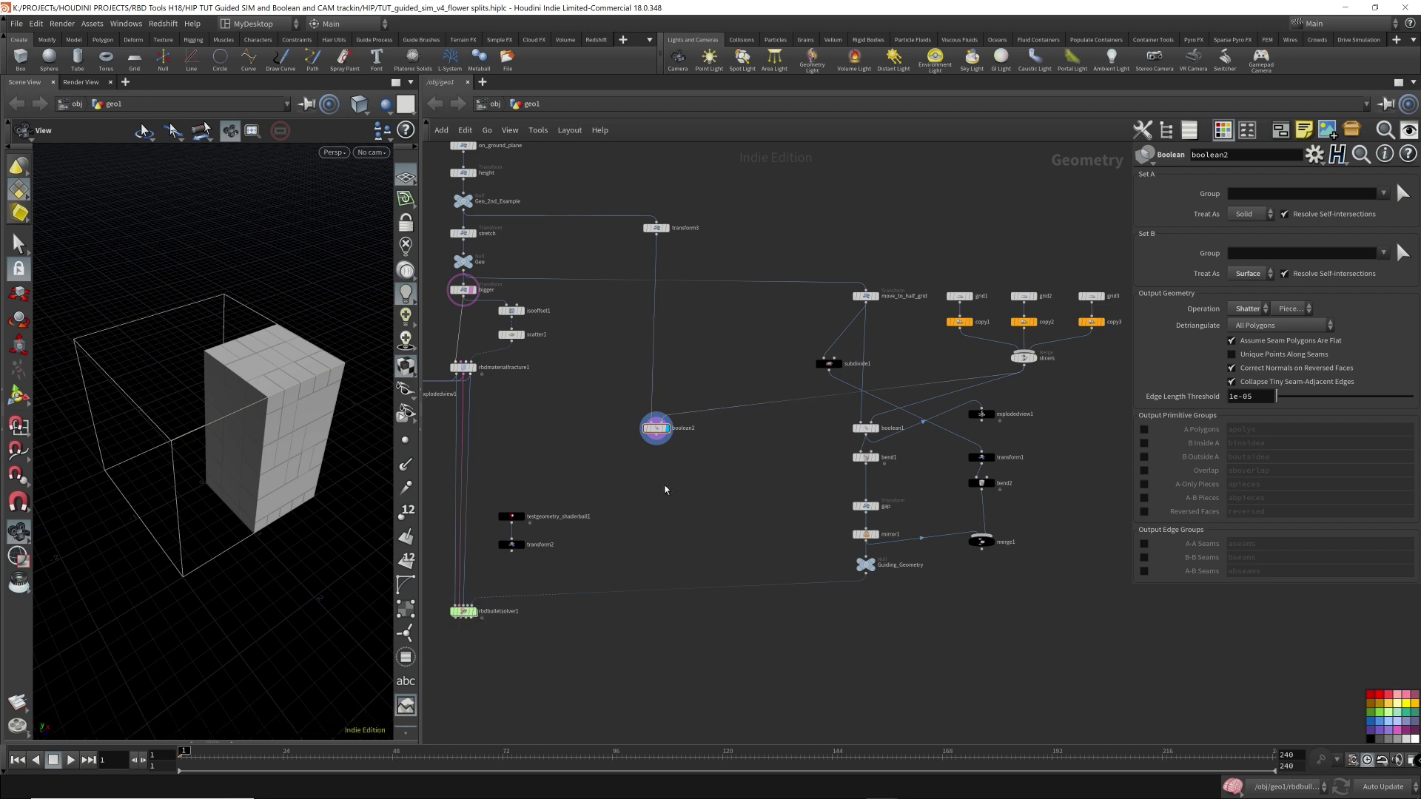
# Step: Add a Bend node to the network directly below boolean2
pyautogui.scroll(4, 666, 488)
pyautogui.moveTo(1027, 390); pyautogui.dragTo(1028, 409)
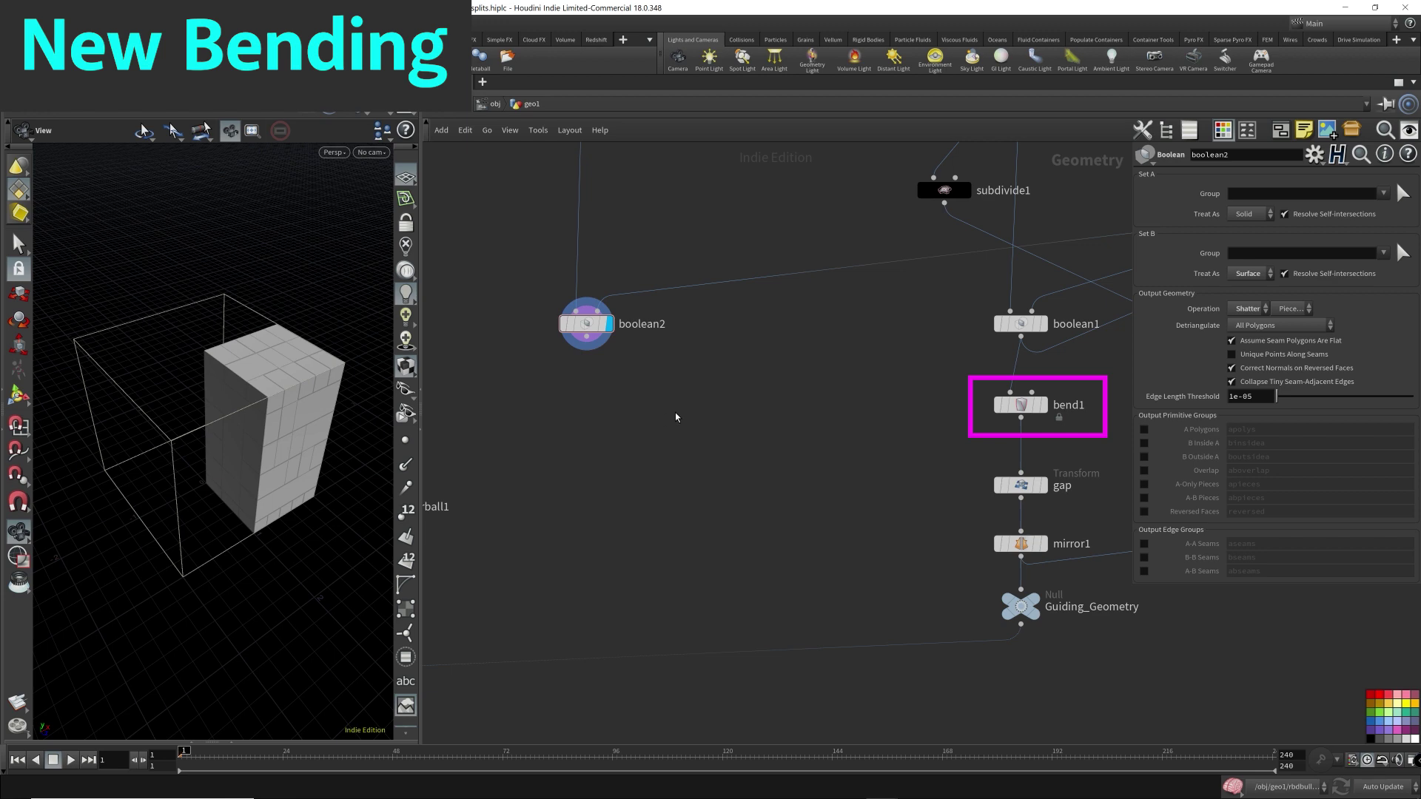
pyautogui.press('Tab')
pyautogui.write('bend')
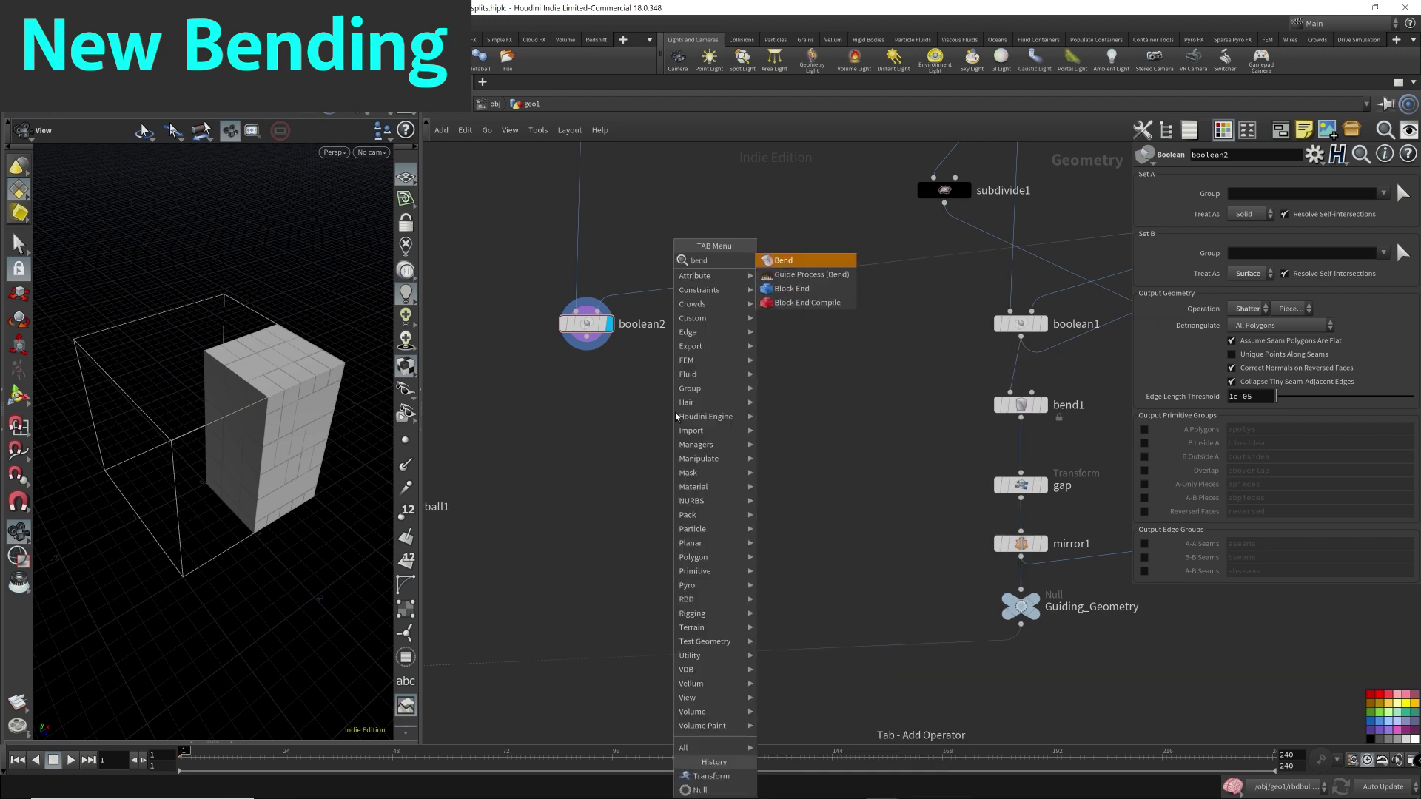
pyautogui.press('Return')
pyautogui.click(588, 409)
# Step: Check the existing bend1 result, connect boolean2 to the first input of the new Bend node and display it
pyautogui.moveTo(909, 372); pyautogui.dragTo(1064, 433)
pyautogui.click(1044, 404)
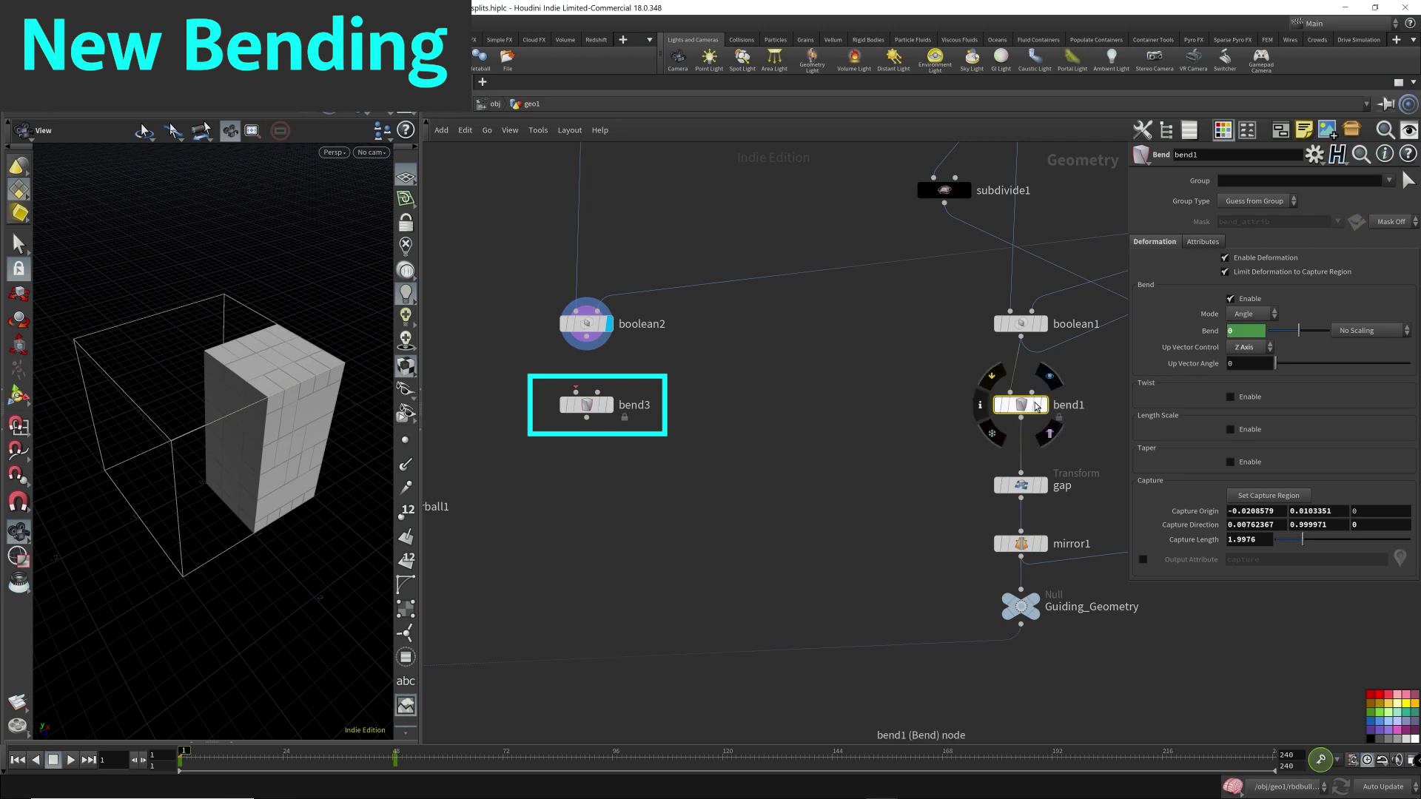
pyautogui.moveTo(291, 373); pyautogui.dragTo(289, 460)
pyautogui.moveTo(271, 465); pyautogui.dragTo(285, 418)
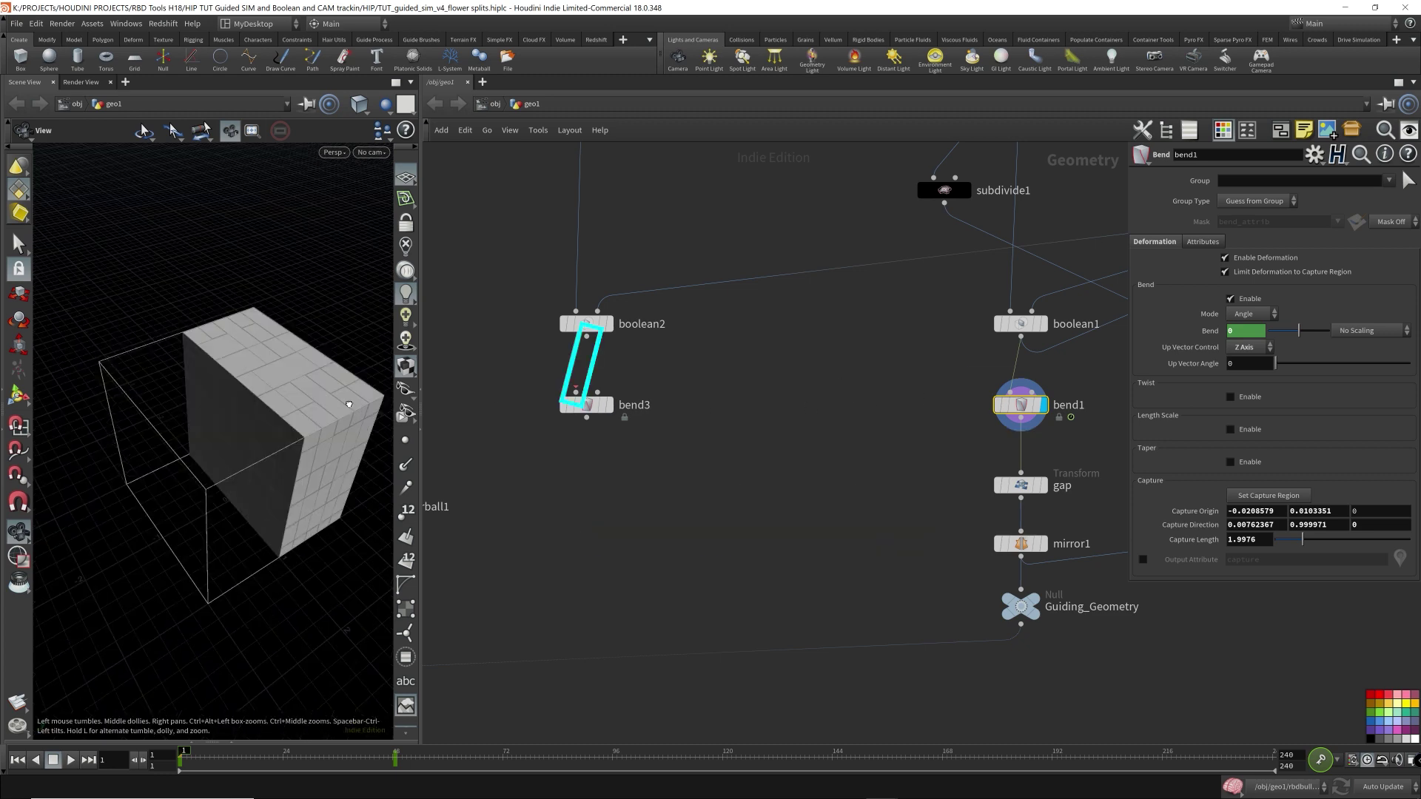
pyautogui.moveTo(586, 337); pyautogui.dragTo(575, 393)
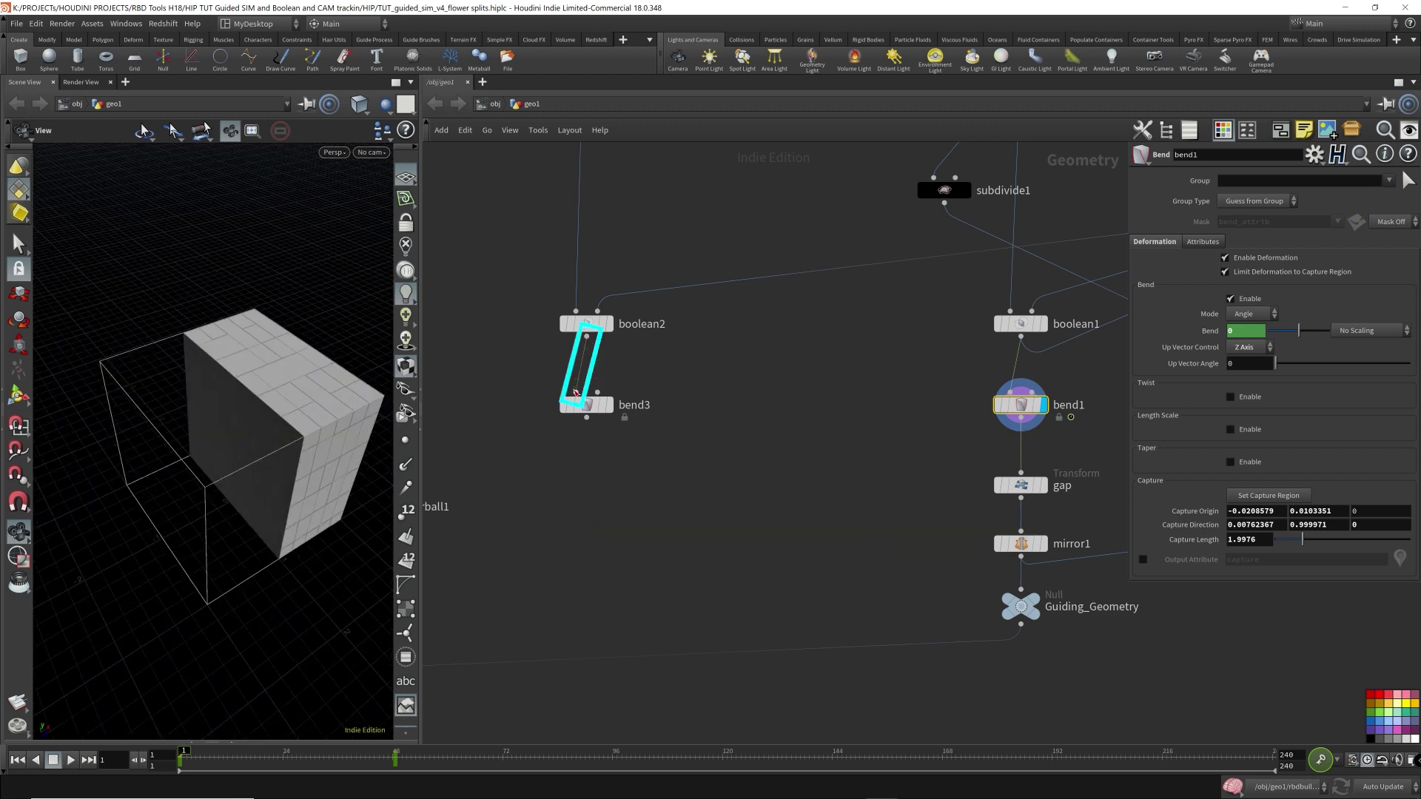
pyautogui.click(609, 406)
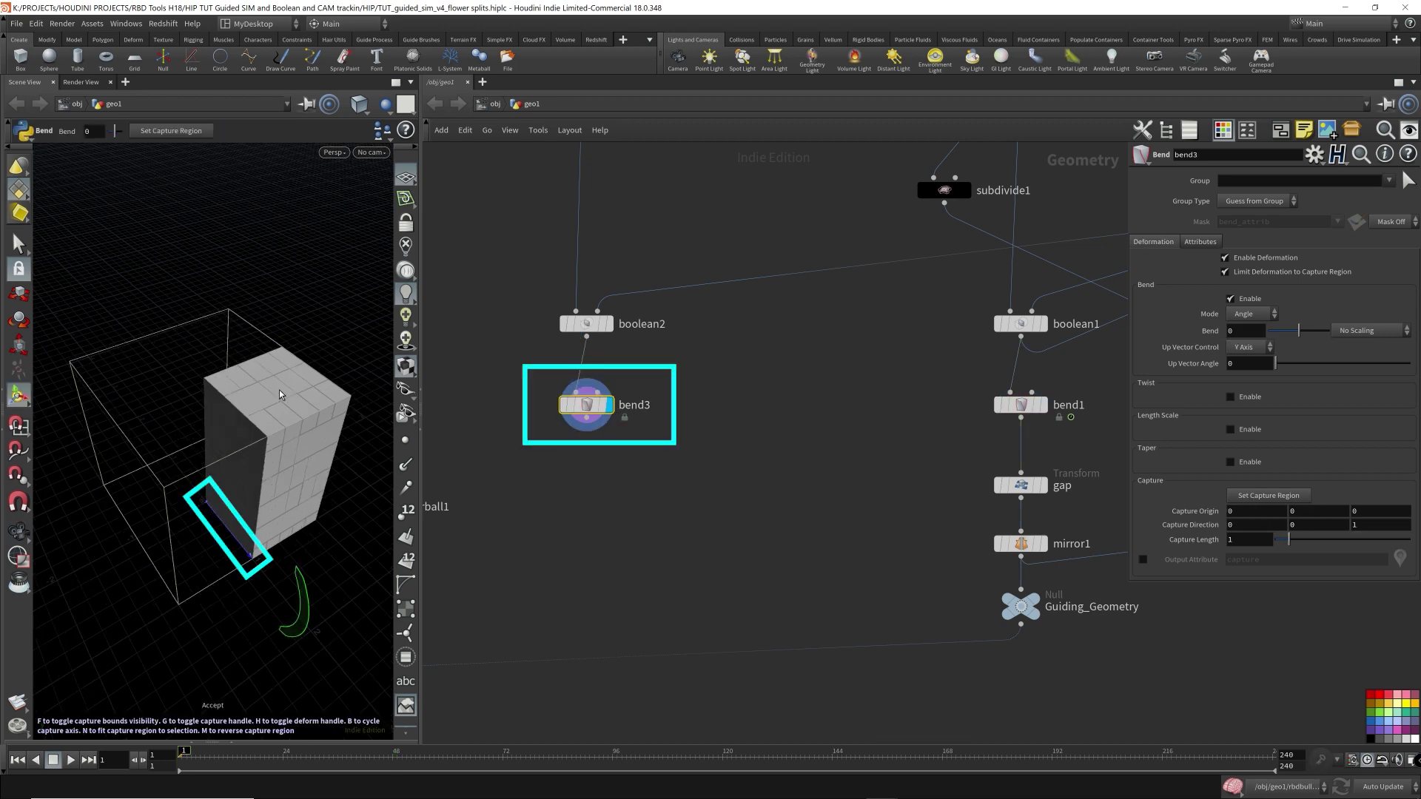
# Step: Set the Capture Direction of bend3 to 0, 1, 0 so the capture region runs along the box's height
pyautogui.moveTo(311, 516); pyautogui.dragTo(333, 607)
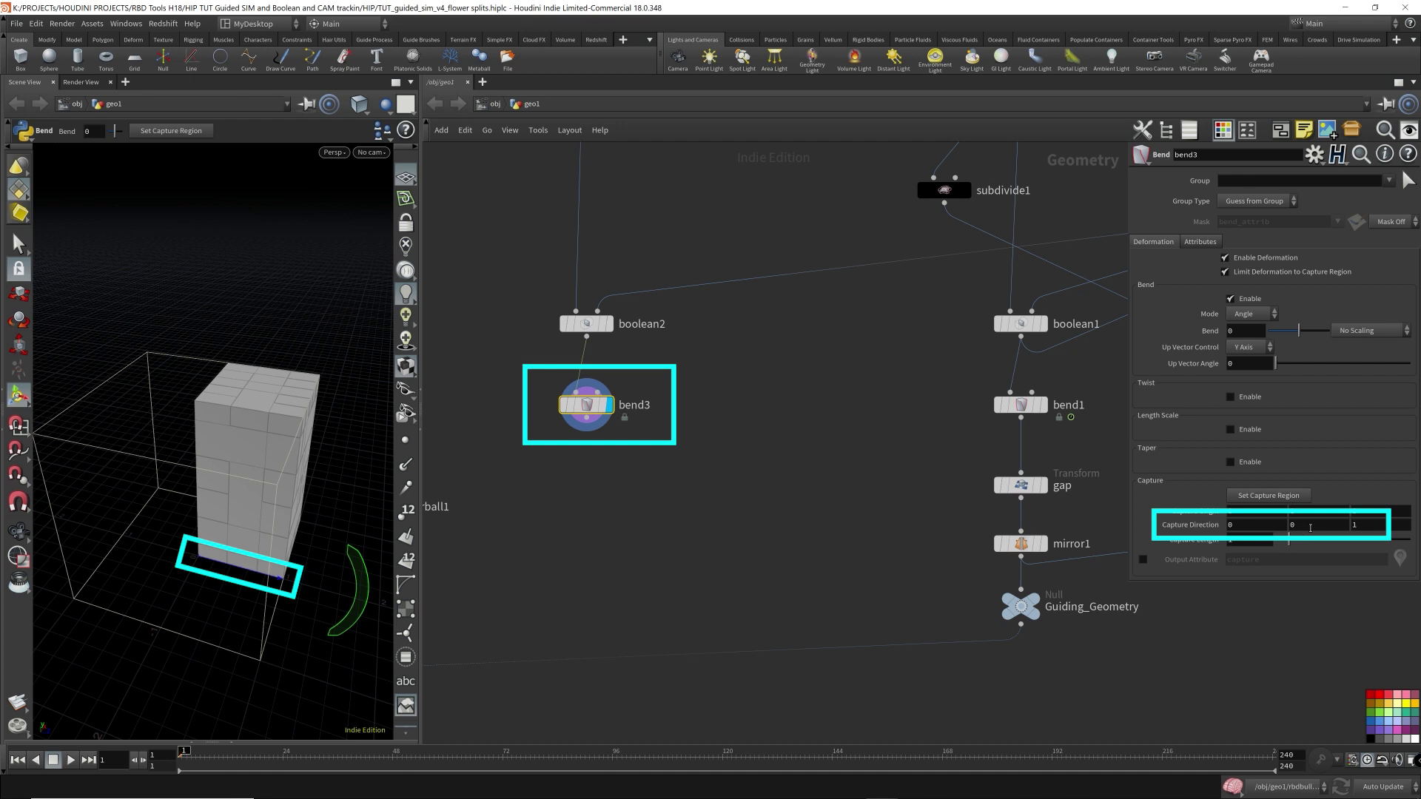
pyautogui.click(1311, 527)
pyautogui.press('Tab')
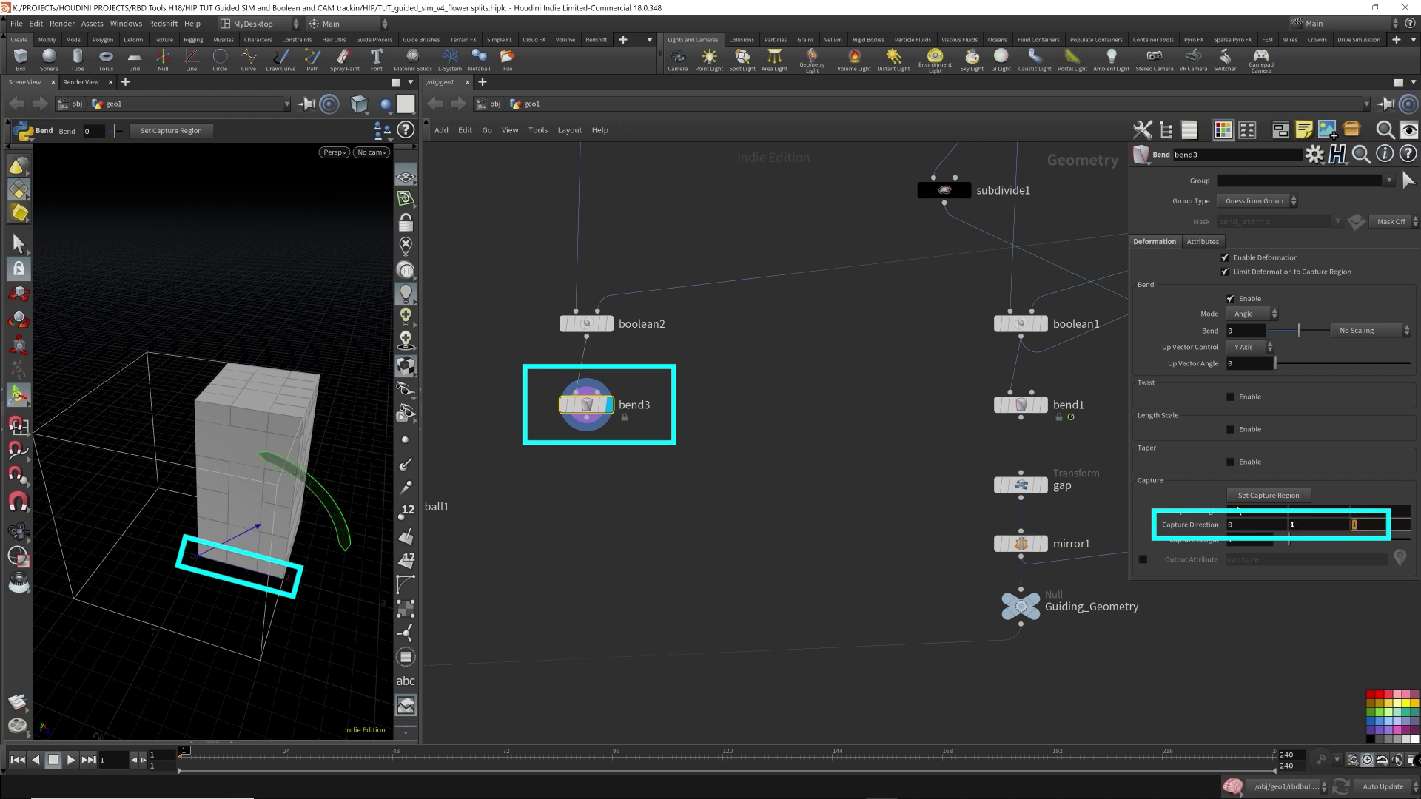
pyautogui.press('Return')
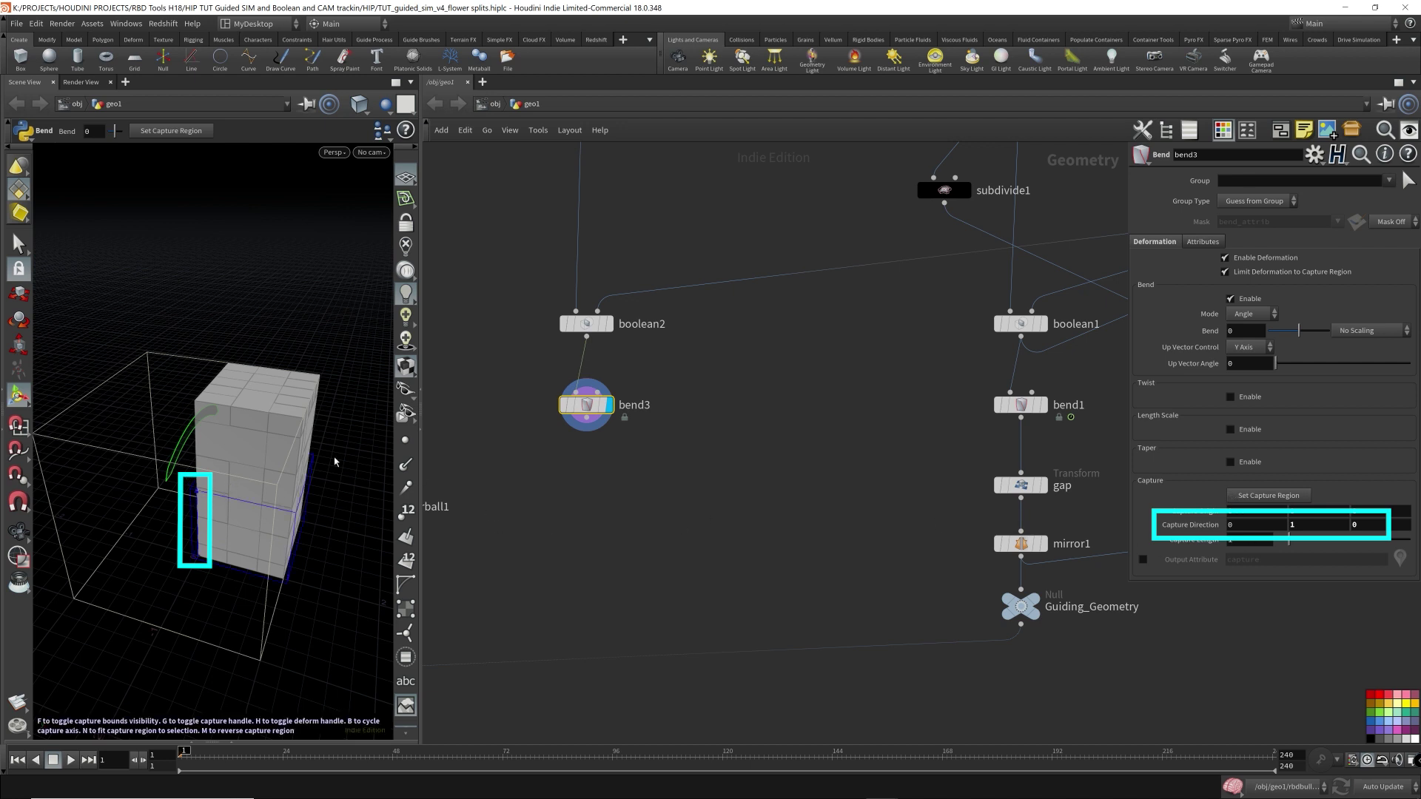
# Step: Set the Capture Length of bend3 to 2 to cover the full height of the box
pyautogui.moveTo(310, 471)
pyautogui.keyDown('alt'); pyautogui.mouseDown()
pyautogui.moveTo(282, 438)
pyautogui.moveTo(290, 422)
pyautogui.mouseUp(); pyautogui.keyUp('alt')
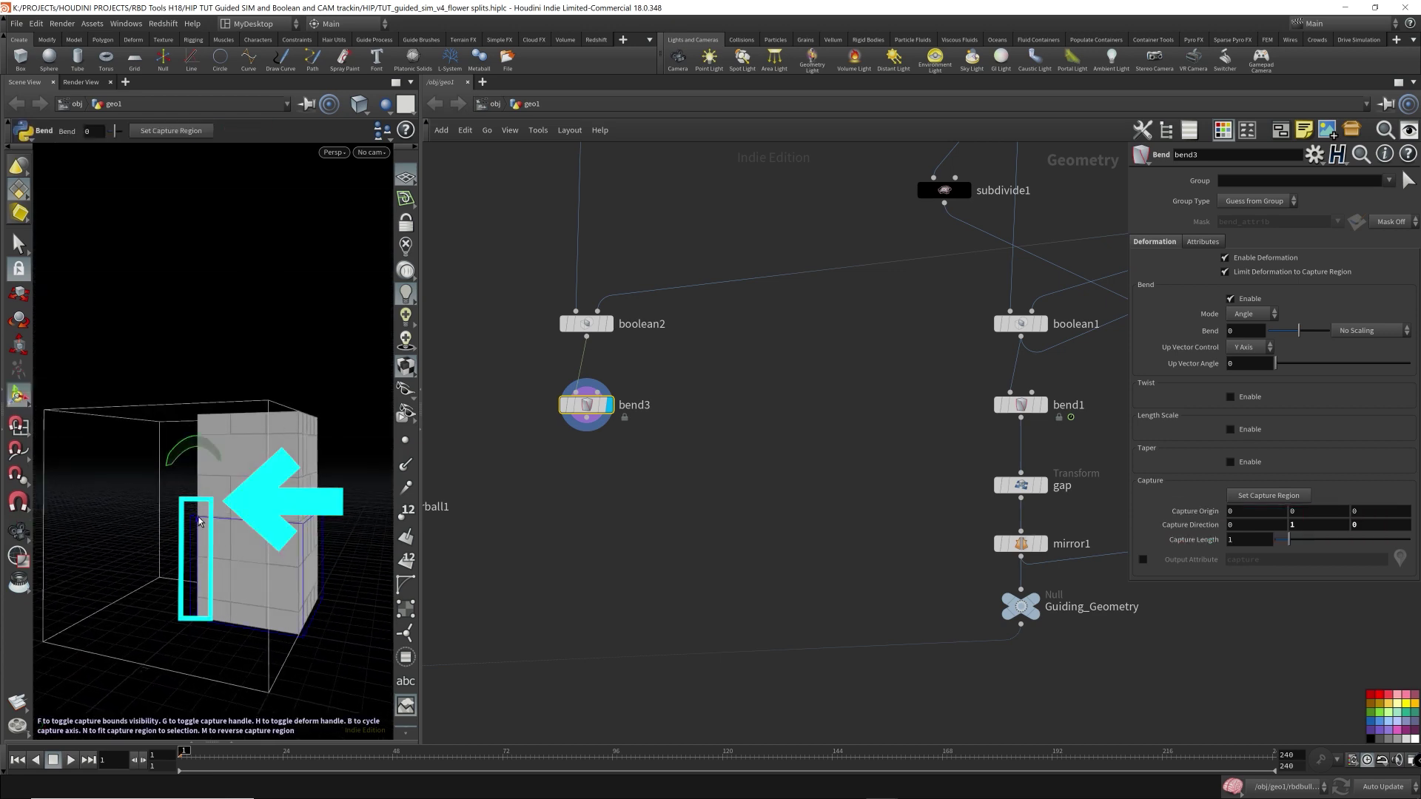
pyautogui.moveTo(1244, 539); pyautogui.dragTo(1137, 530)
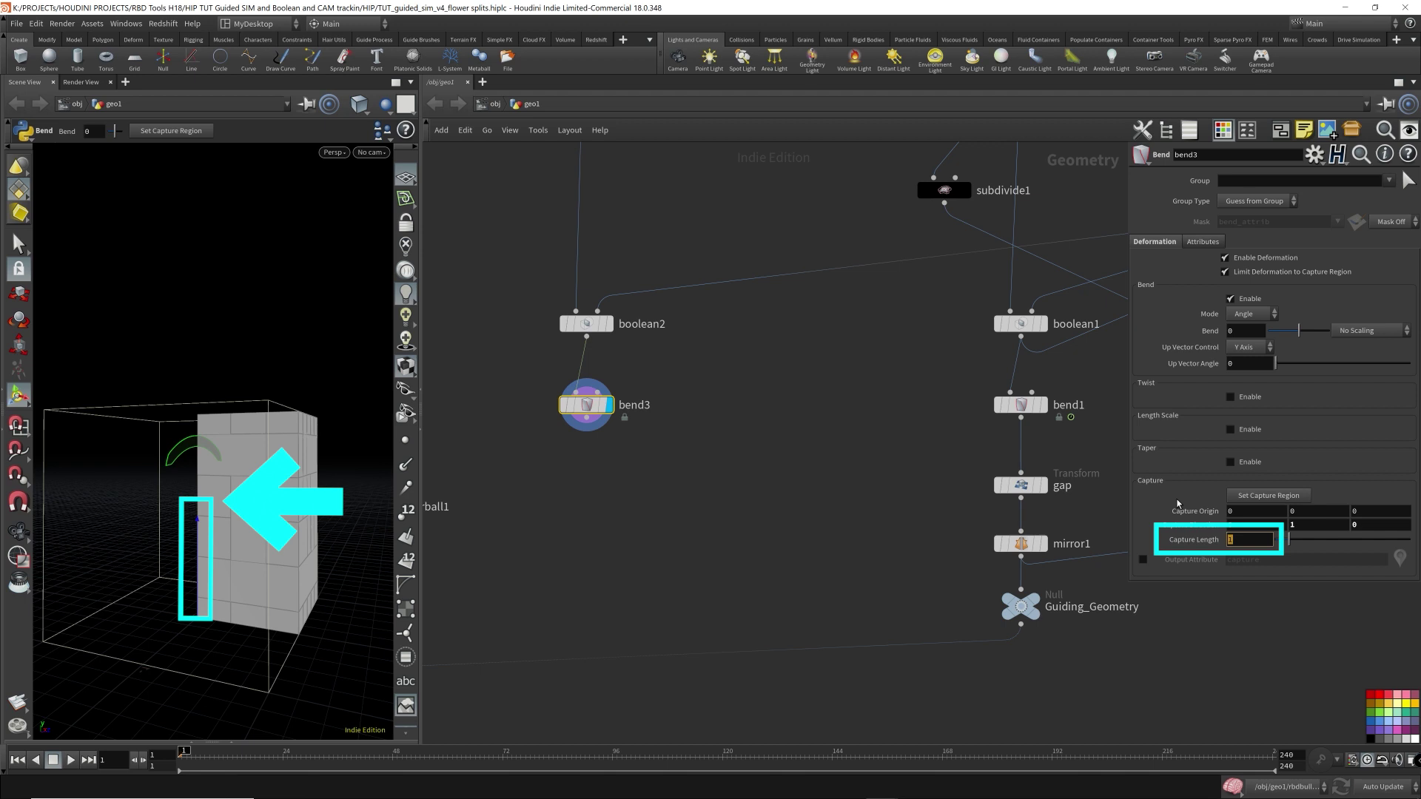
pyautogui.write('2')
pyautogui.press('Return')
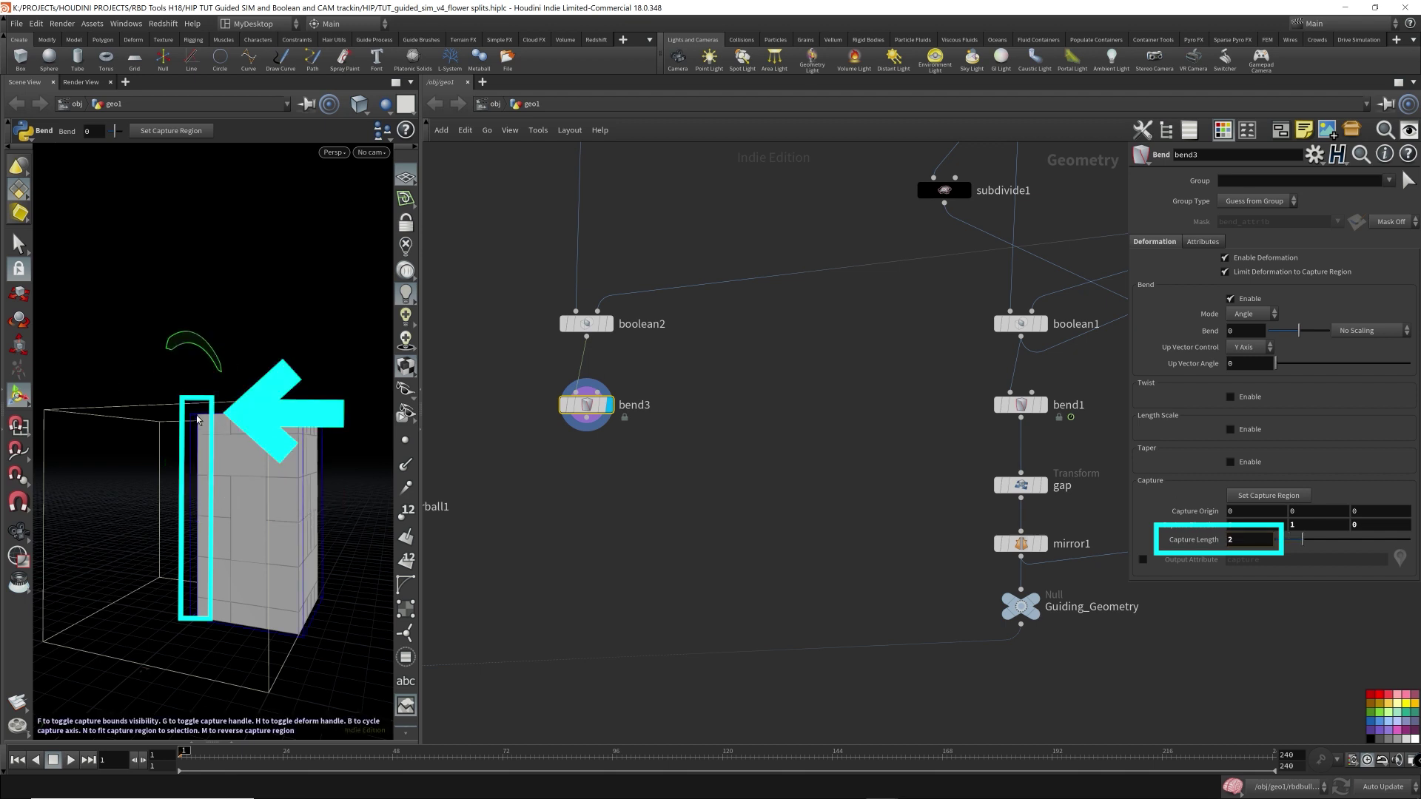
# Step: Set the Capture Origin of bend3 to 1, 0, 1 to place it at the opposite corner of the box
pyautogui.keyDown('alt'); pyautogui.moveTo(296, 488); pyautogui.dragTo(296, 459, button='right'); pyautogui.keyUp('alt')
pyautogui.keyDown('alt'); pyautogui.moveTo(296, 459); pyautogui.dragTo(295, 418, button='middle'); pyautogui.keyUp('alt')
pyautogui.keyDown('alt'); pyautogui.moveTo(296, 417); pyautogui.dragTo(270, 404, button='right'); pyautogui.keyUp('alt')
pyautogui.keyDown('alt'); pyautogui.moveTo(241, 308); pyautogui.dragTo(302, 353); pyautogui.keyUp('alt')
pyautogui.keyDown('alt'); pyautogui.moveTo(302, 353); pyautogui.dragTo(291, 386, button='right'); pyautogui.keyUp('alt')
pyautogui.moveTo(291, 386); pyautogui.dragTo(229, 476)
pyautogui.press('Return')
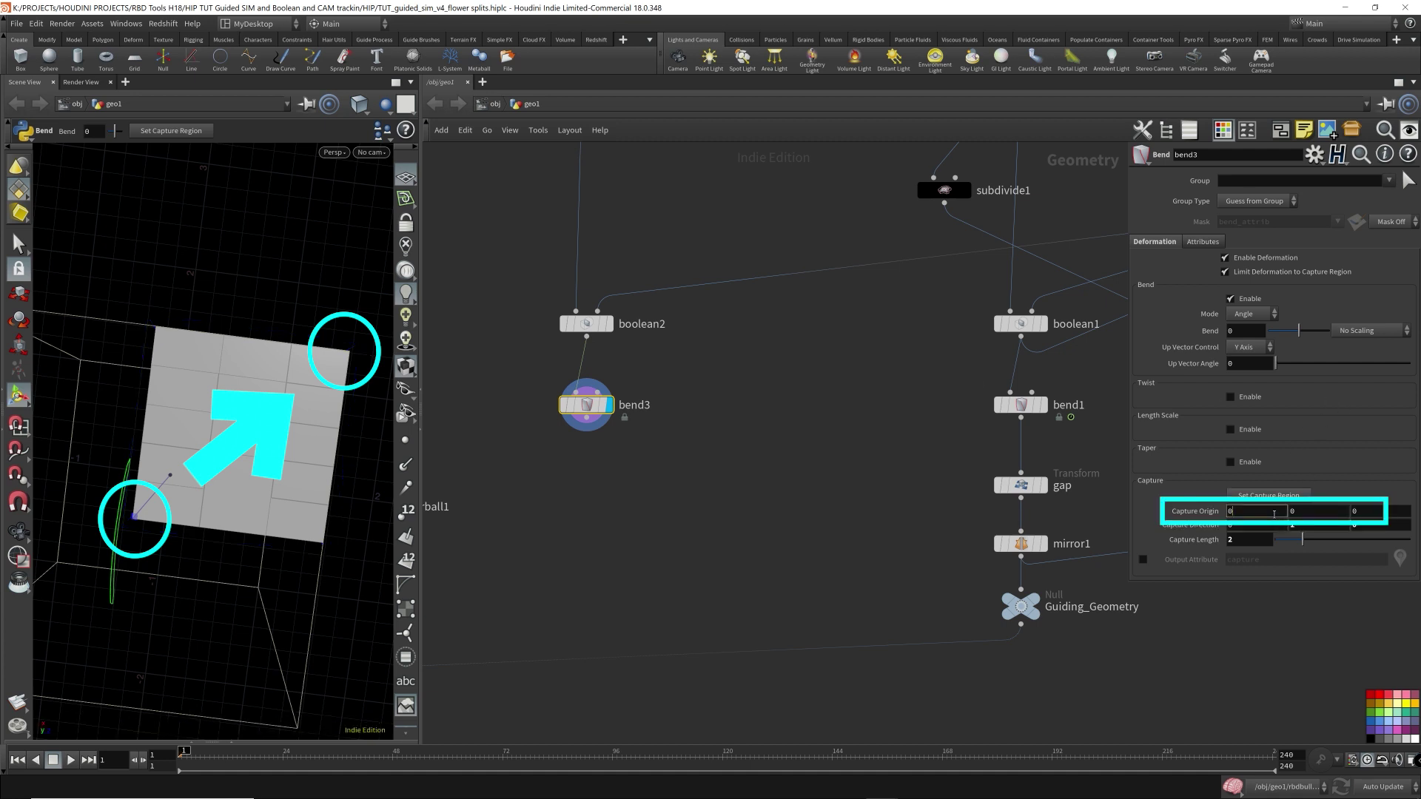
pyautogui.press('Return')
pyautogui.doubleClick(1262, 514)
pyautogui.write('1')
pyautogui.press('Return')
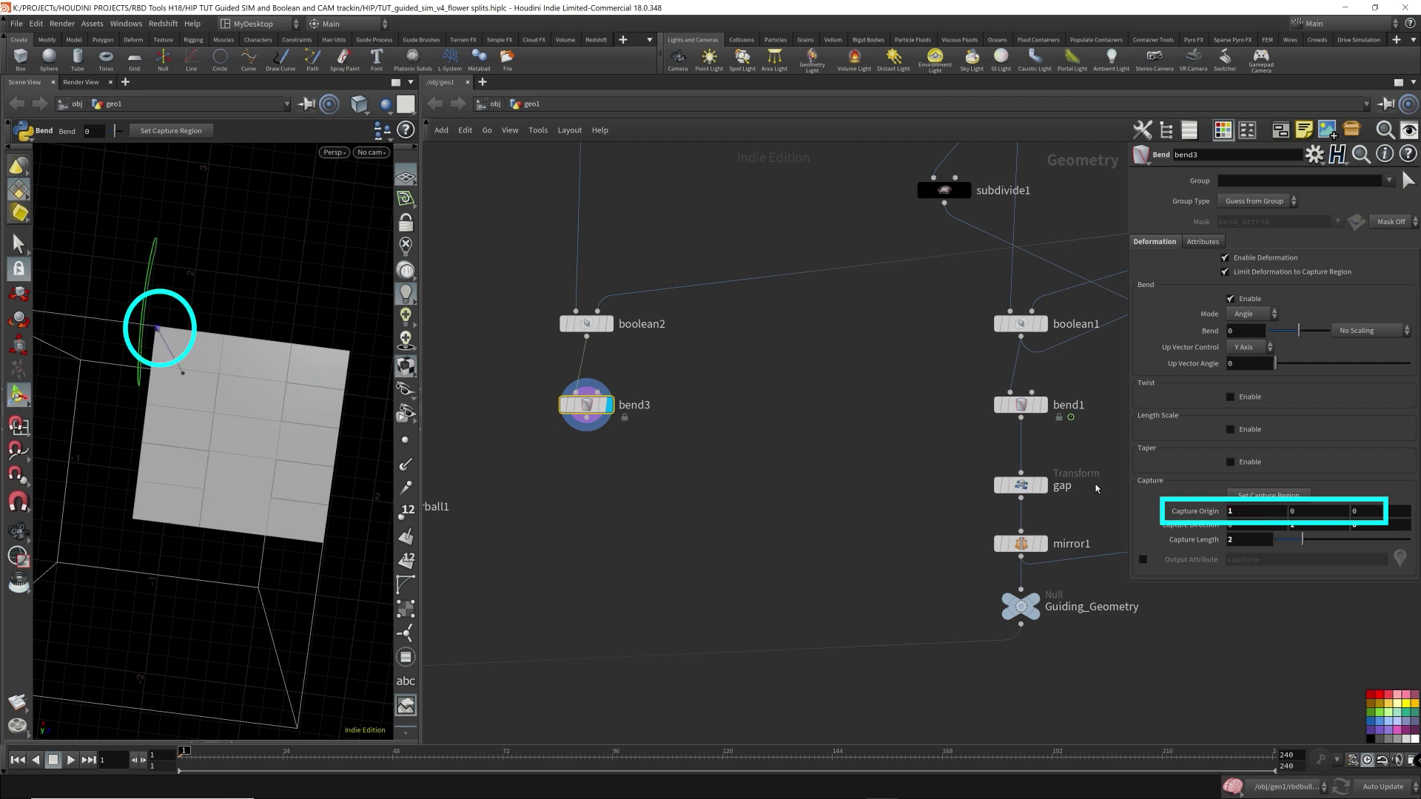
pyautogui.doubleClick(1363, 514)
pyautogui.write('1')
pyautogui.press('Return')
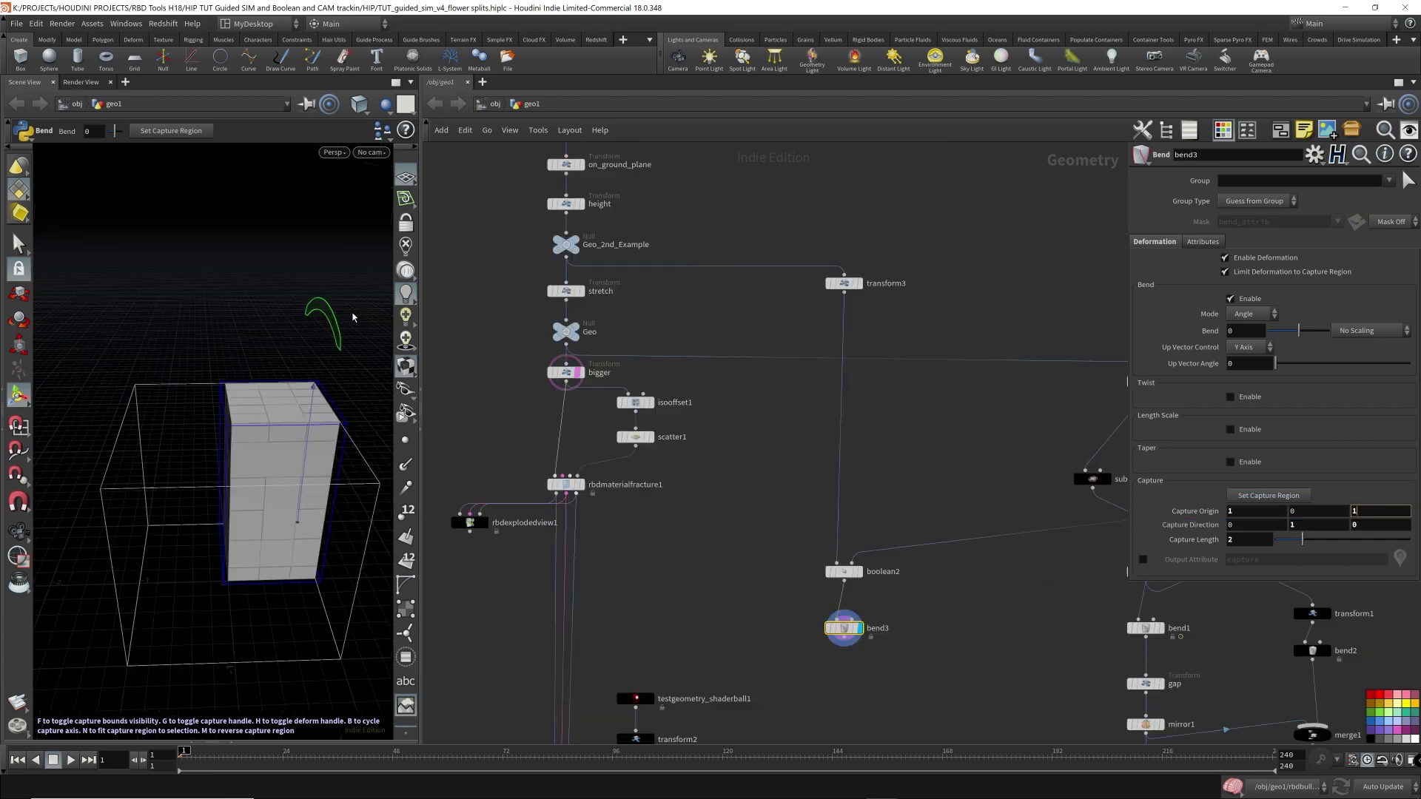
# Step: Try bending the box with bend3's viewport handle and undo the bend
pyautogui.rightClick(348, 368)
pyautogui.click(275, 365)
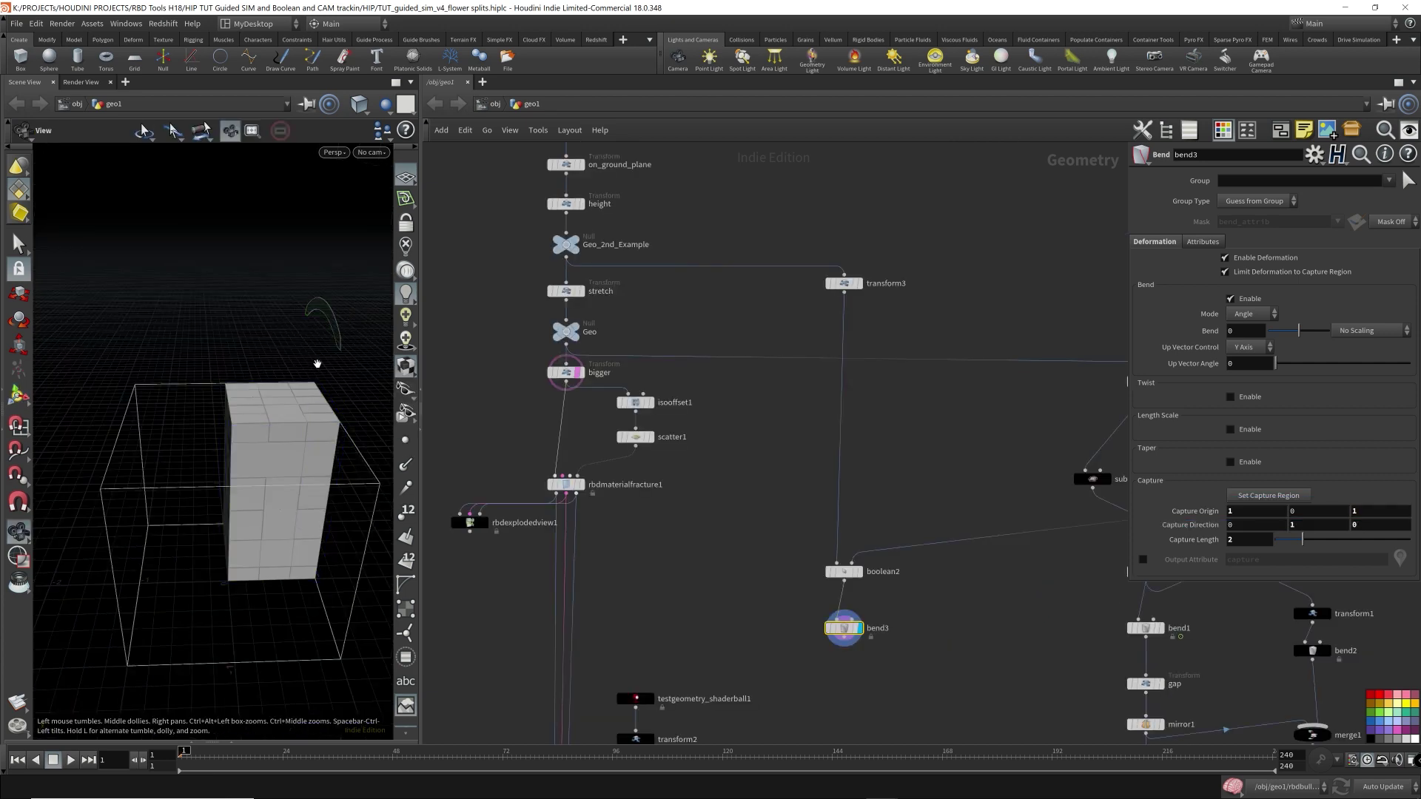
pyautogui.keyDown('alt'); pyautogui.moveTo(317, 362); pyautogui.dragTo(232, 361, button='right'); pyautogui.keyUp('alt')
pyautogui.moveTo(231, 361); pyautogui.dragTo(332, 392)
pyautogui.moveTo(288, 294); pyautogui.dragTo(365, 400)
pyautogui.hotkey('ctrl', 'z')
pyautogui.keyDown('alt'); pyautogui.moveTo(326, 402); pyautogui.dragTo(287, 439, button='right'); pyautogui.keyUp('alt')
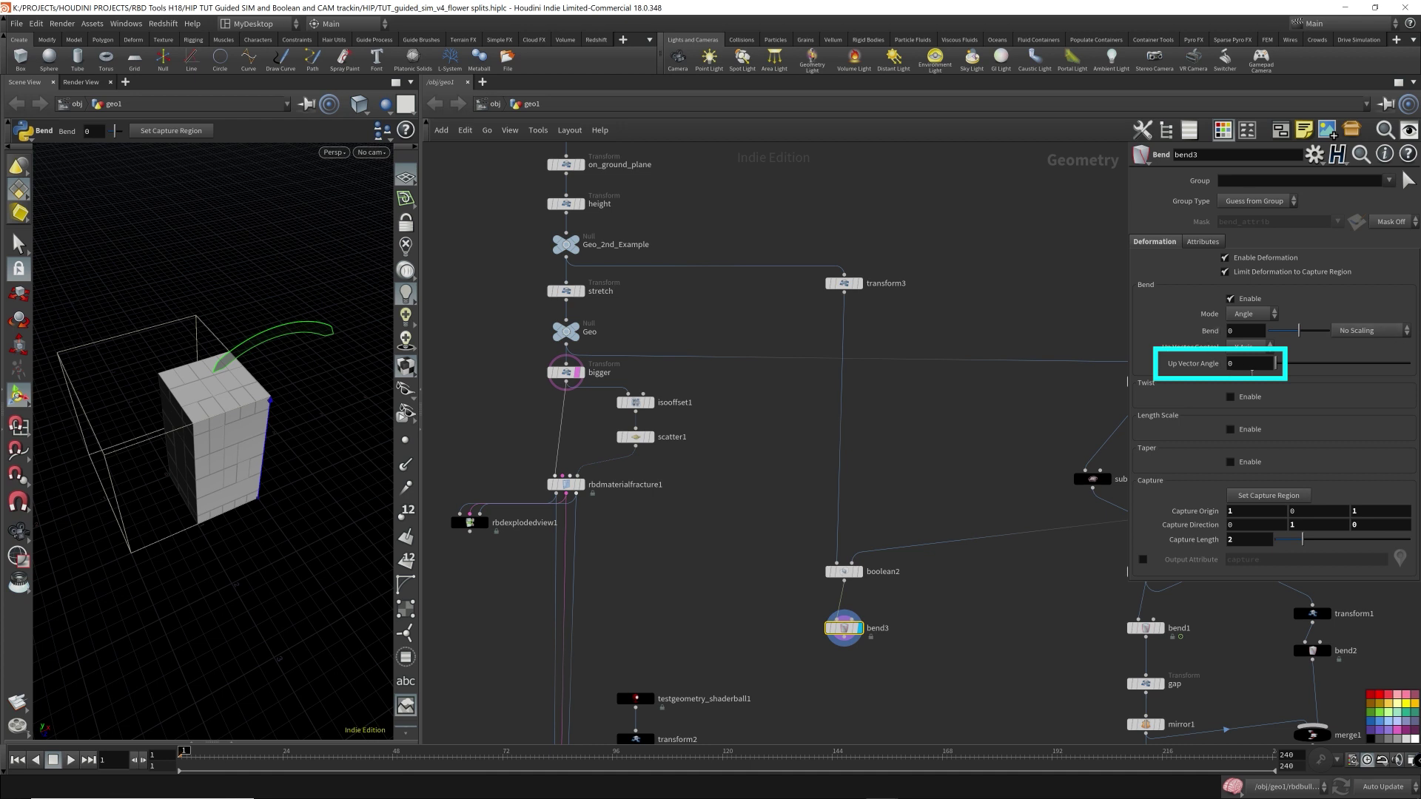
# Step: Set the Up Vector Control of bend3 to X Axis and test how varying the Up Vector Angle rotates the bend
pyautogui.moveTo(1248, 366); pyautogui.dragTo(1256, 339, button='middle')
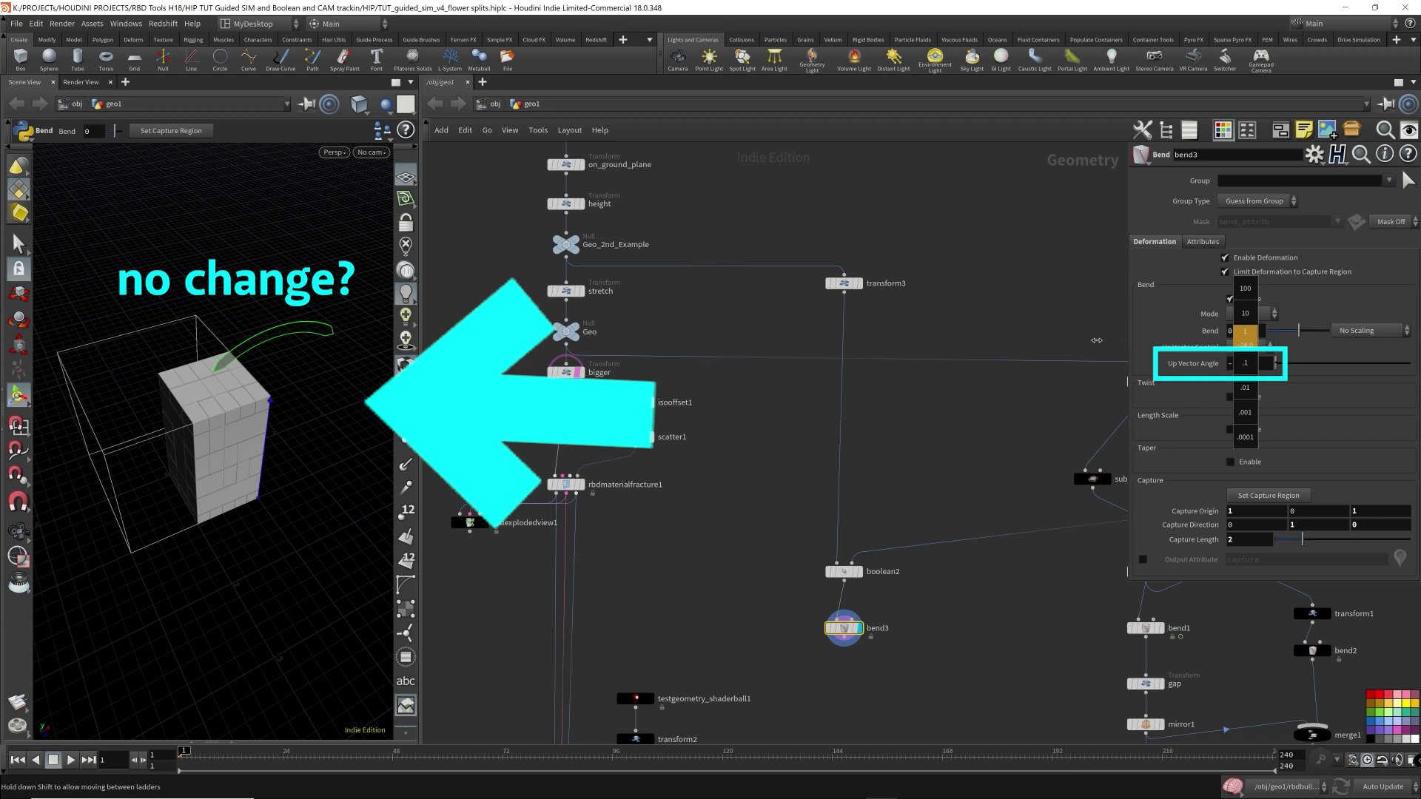
pyautogui.moveTo(1256, 339); pyautogui.dragTo(1256, 339, button='middle')
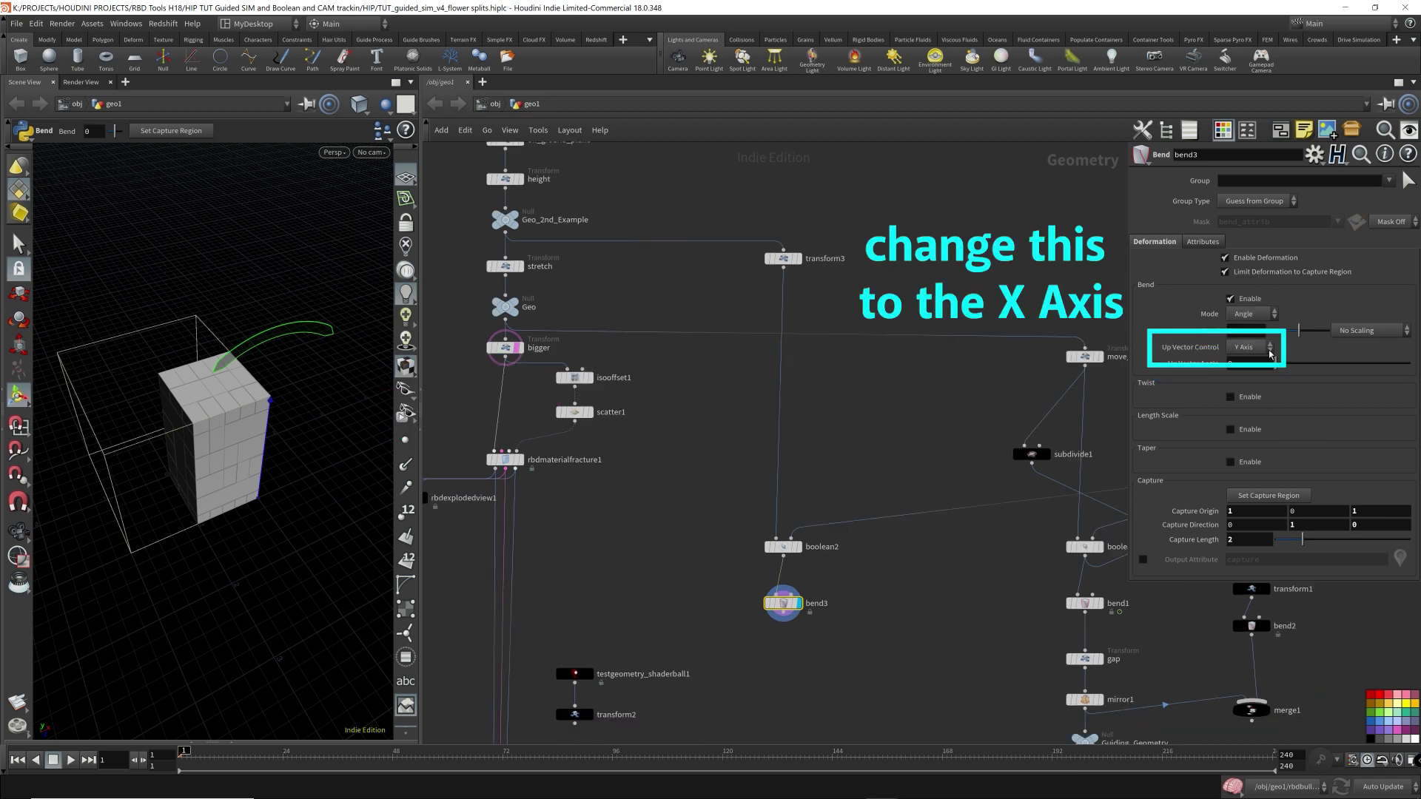
pyautogui.click(1256, 347)
pyautogui.click(1257, 361)
pyautogui.moveTo(1257, 362); pyautogui.dragTo(1406, 342, button='middle')
pyautogui.hotkey('ctrl', 'z')
pyautogui.click(1256, 351)
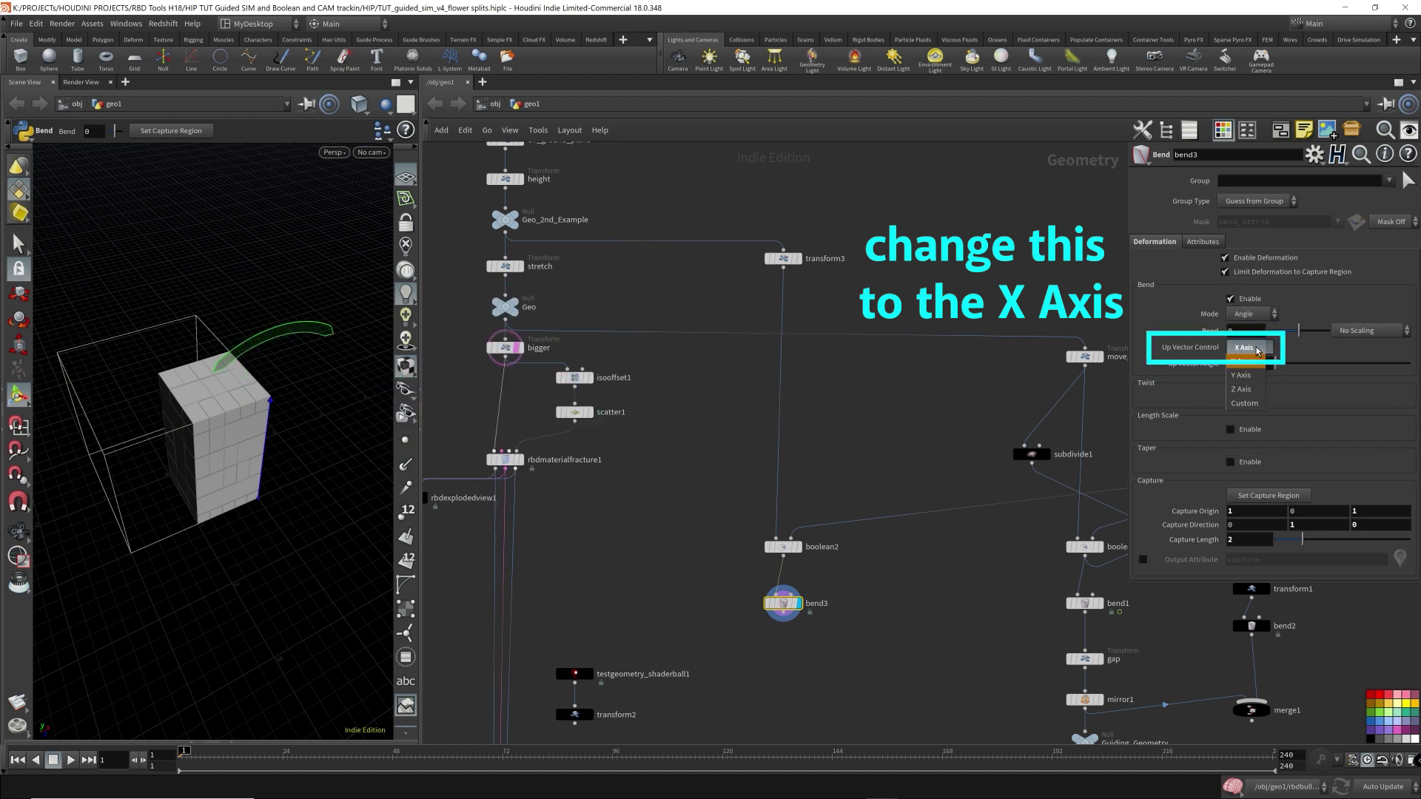
pyautogui.click(1246, 365)
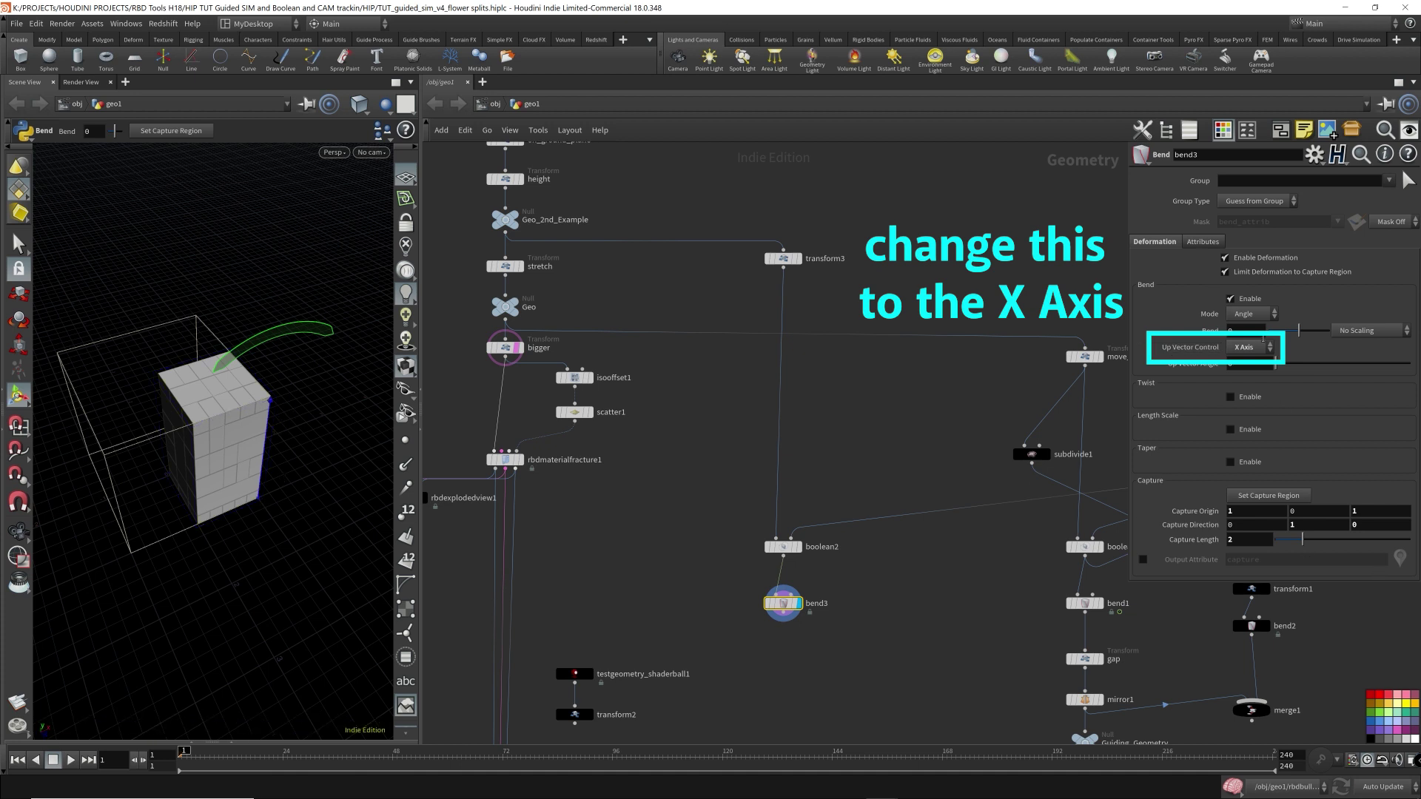
pyautogui.moveTo(1238, 365); pyautogui.dragTo(1106, 322, button='middle')
# Step: Test the Up Vector Angle with the Y Axis control for comparison, and restore the X Axis setting with the angle change undone
pyautogui.click(1249, 347)
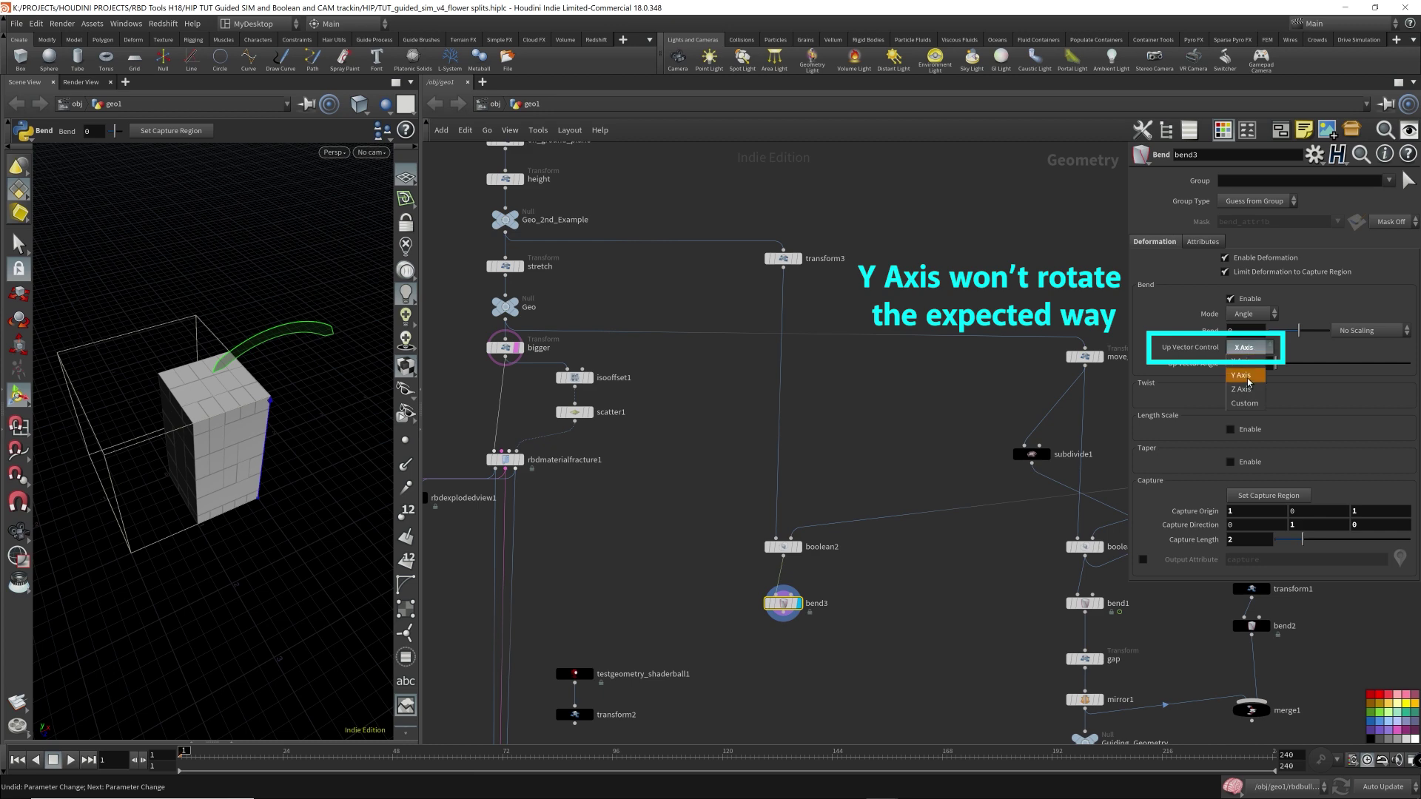
pyautogui.click(1247, 376)
pyautogui.moveTo(1250, 365); pyautogui.dragTo(1378, 328, button='middle')
pyautogui.click(1249, 347)
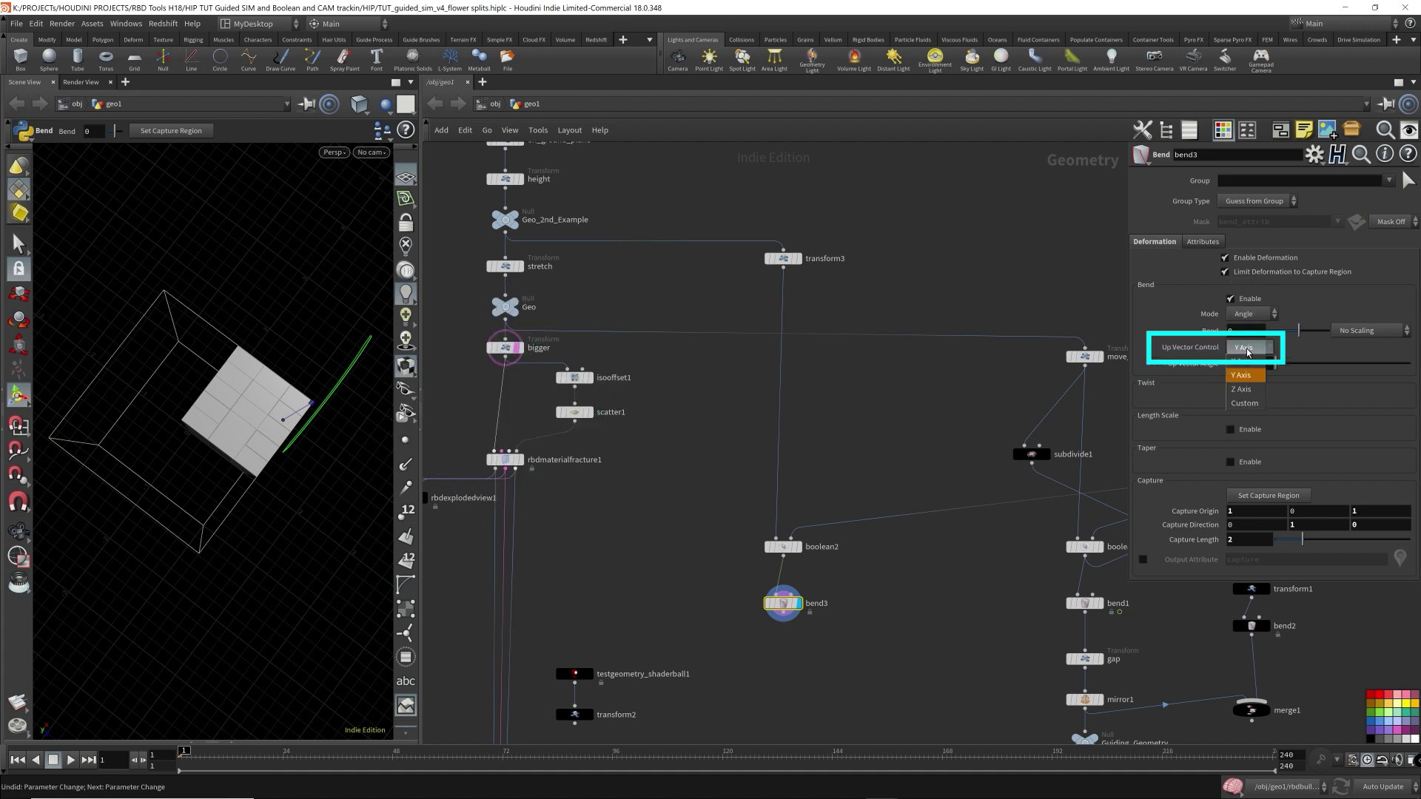
pyautogui.click(1246, 365)
pyautogui.moveTo(1243, 364); pyautogui.dragTo(844, 311, button='middle')
pyautogui.hotkey('ctrl', 'z')
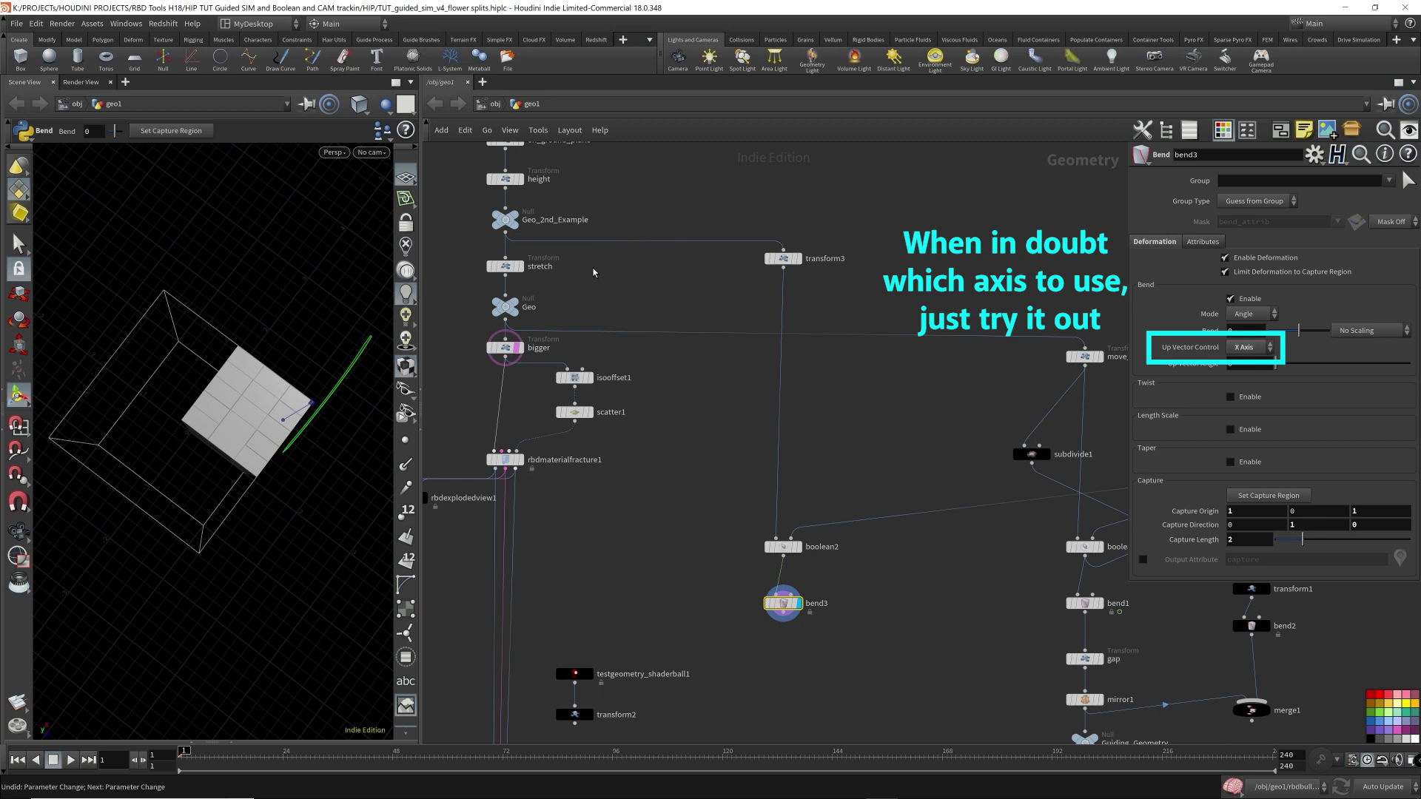
# Step: Set the Up Vector Angle of bend3 to -50 so the bend points outward
pyautogui.moveTo(1246, 367); pyautogui.dragTo(982, 335, button='middle')
pyautogui.moveTo(1254, 364); pyautogui.dragTo(1221, 363)
pyautogui.write('-50')
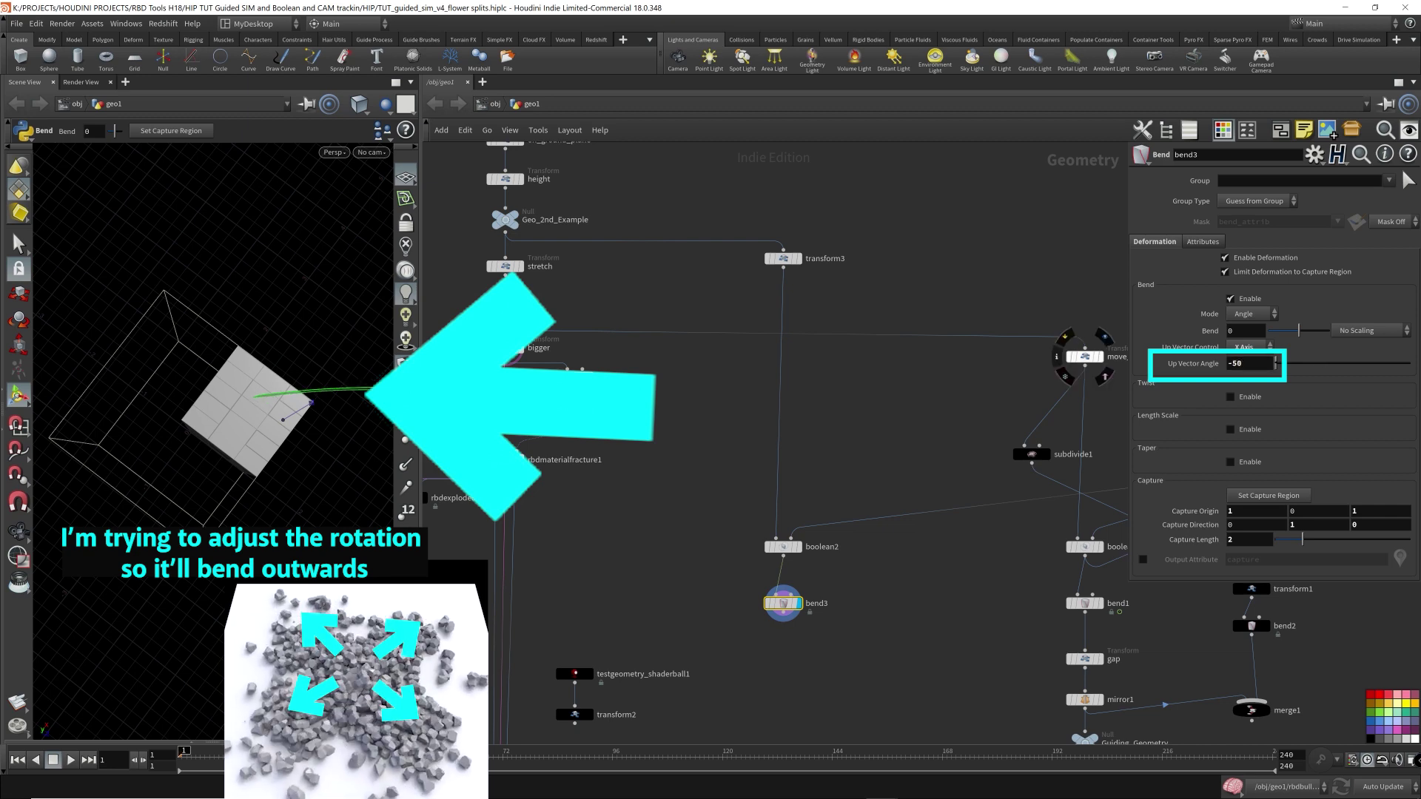
pyautogui.press('Return')
# Step: Widen the scene view, try the outward bend with bend3's handle and undo it
pyautogui.keyDown('alt'); pyautogui.moveTo(336, 390); pyautogui.dragTo(617, 338); pyautogui.keyUp('alt')
pyautogui.moveTo(531, 335); pyautogui.dragTo(546, 374)
pyautogui.hotkey('ctrl', 'z')
pyautogui.keyDown('alt'); pyautogui.moveTo(444, 296); pyautogui.dragTo(437, 392); pyautogui.keyUp('alt')
# Step: Add a Copy and Transform node directly below bend3, connected to its output
pyautogui.moveTo(697, 306); pyautogui.dragTo(731, 148, button='middle')
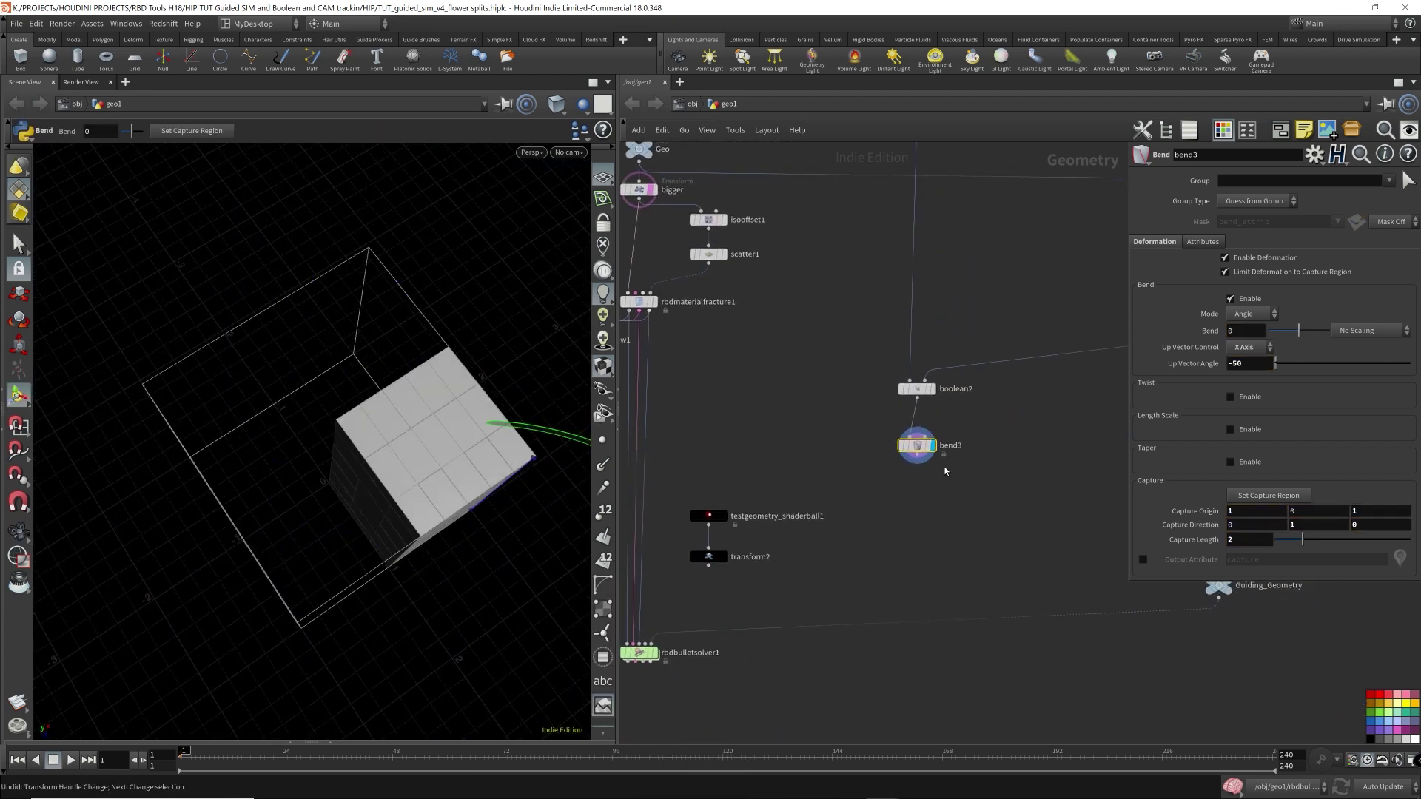
pyautogui.click(917, 456)
pyautogui.press('Tab')
pyautogui.write('cop')
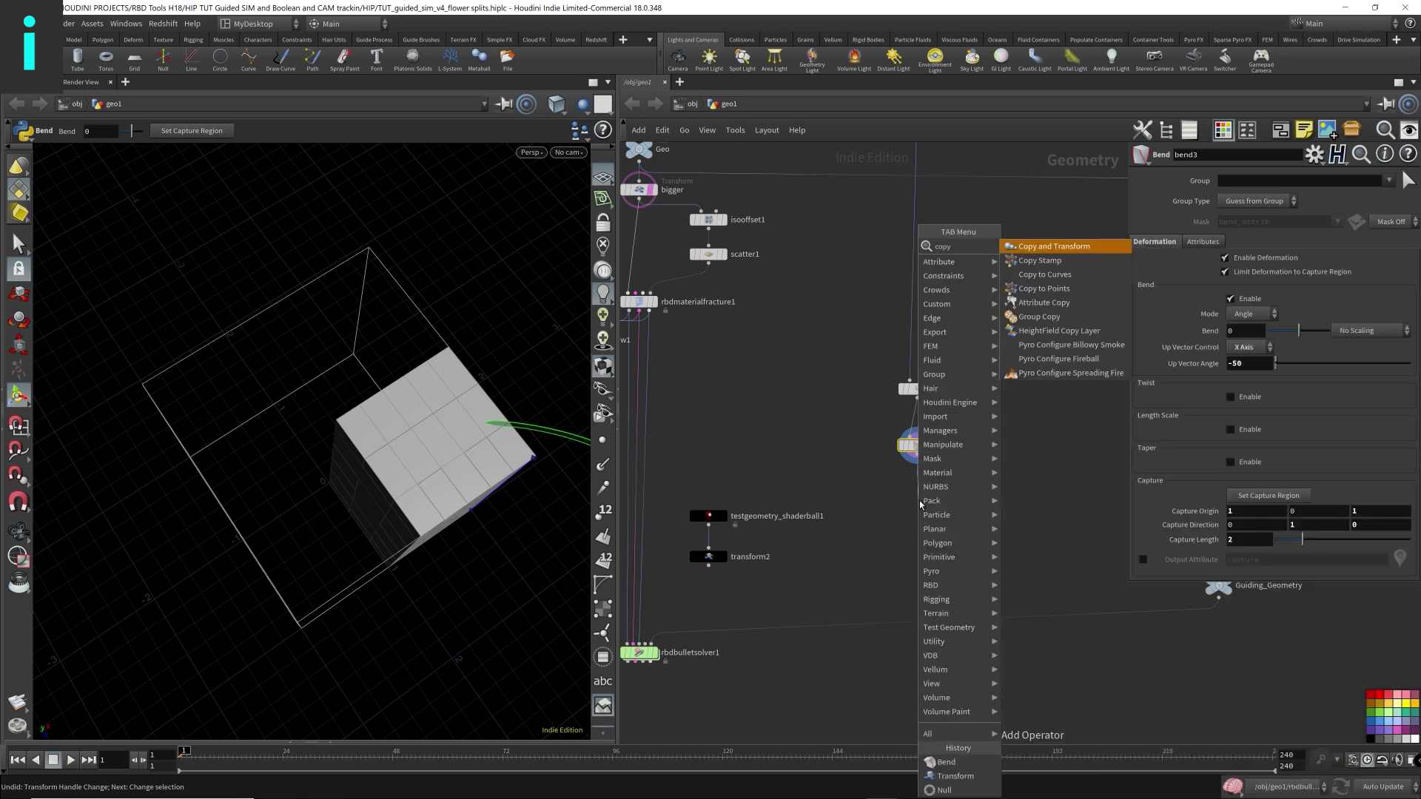
pyautogui.press('Return')
pyautogui.click(917, 497)
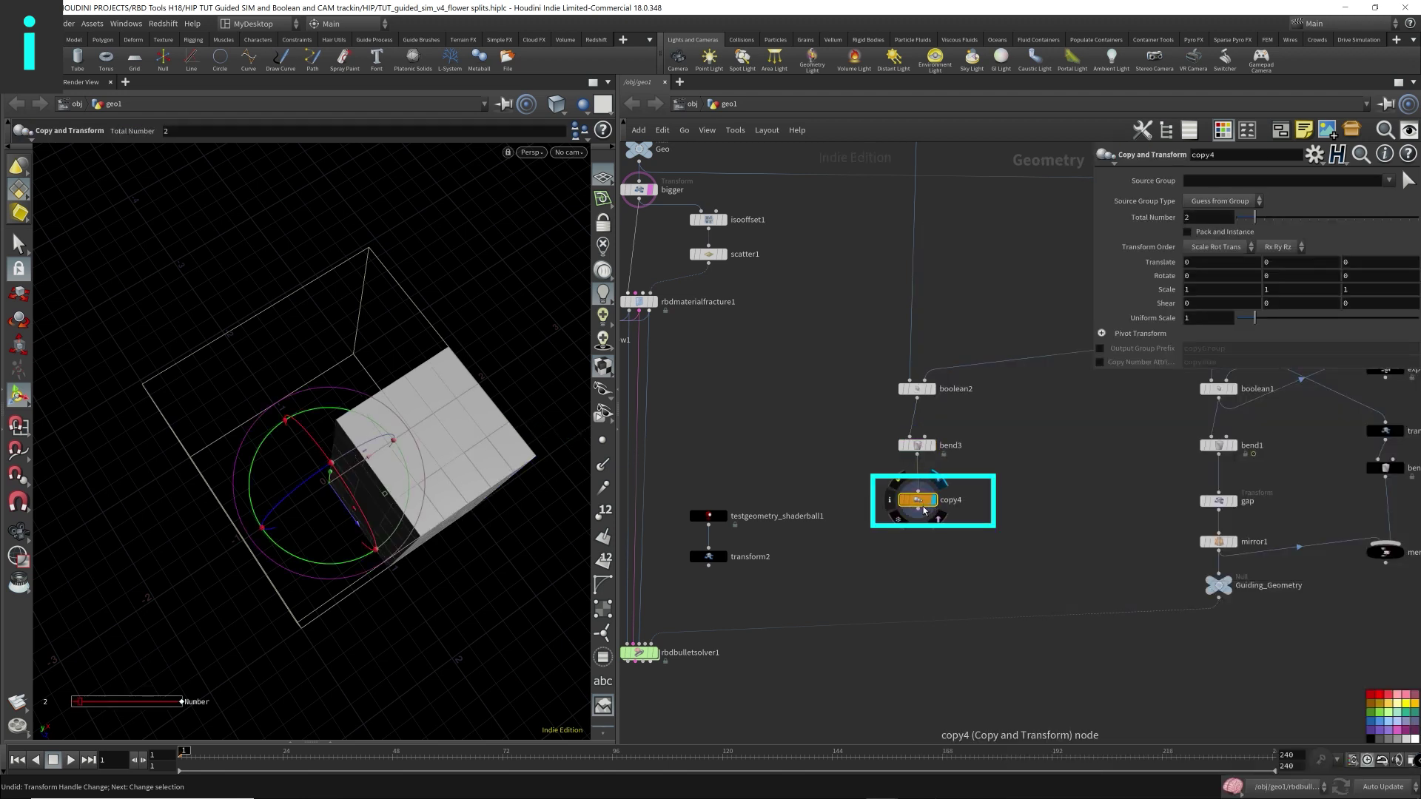
# Step: Set copy4 to a total of 4 copies with a Y rotation of 90 degrees
pyautogui.click(1207, 218)
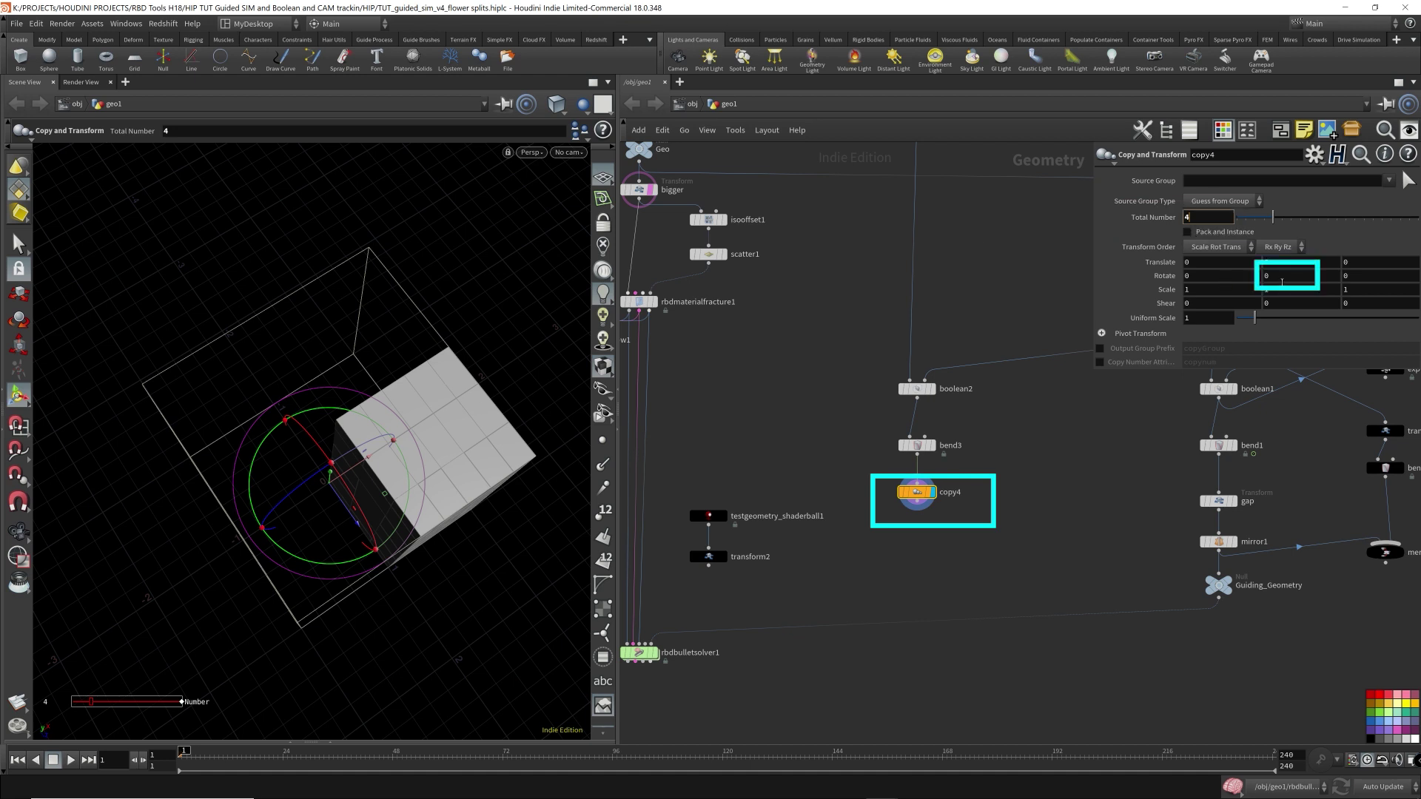
pyautogui.click(1300, 277)
pyautogui.write('90')
pyautogui.press('Return')
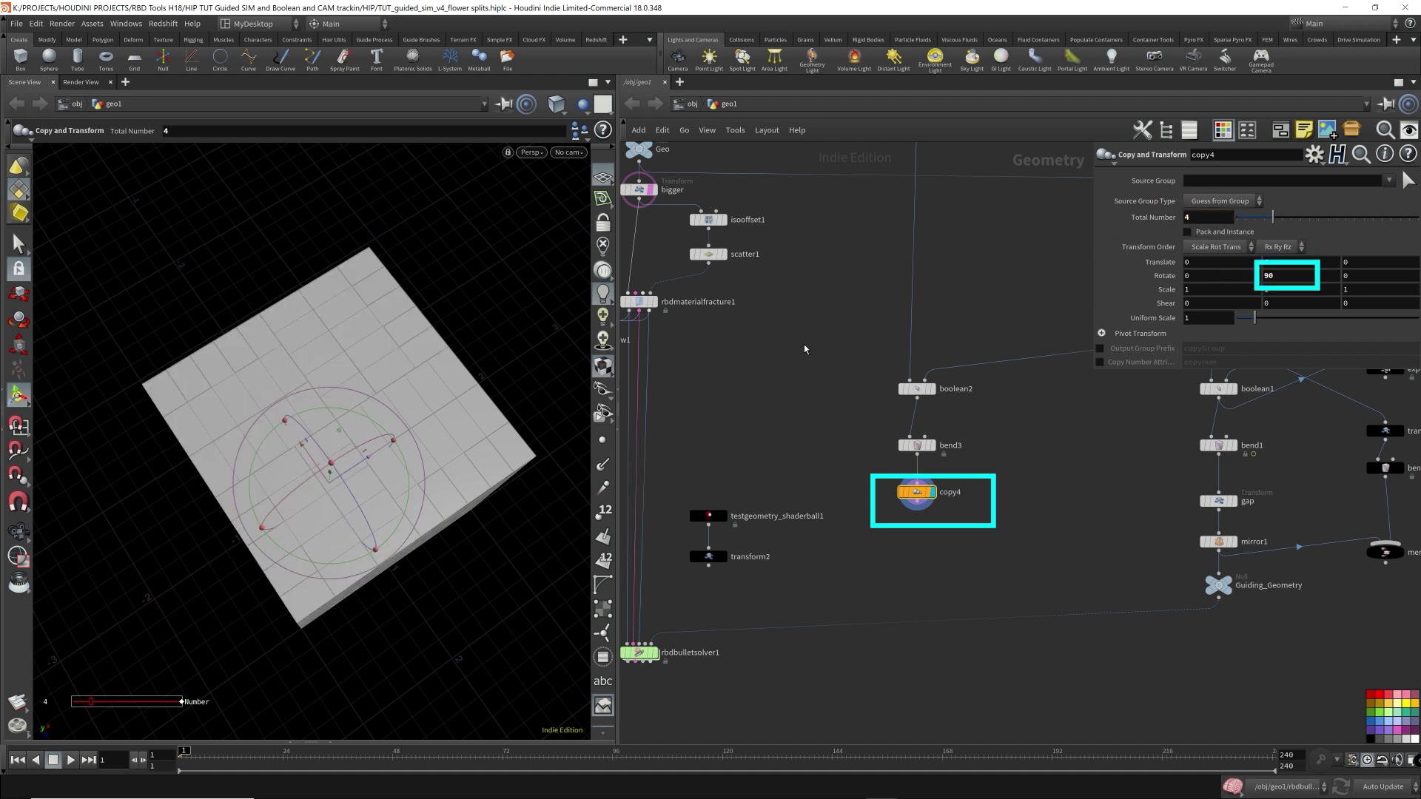
# Step: Try the outward bend on all four copies with bend3's handle and undo it
pyautogui.click(918, 445)
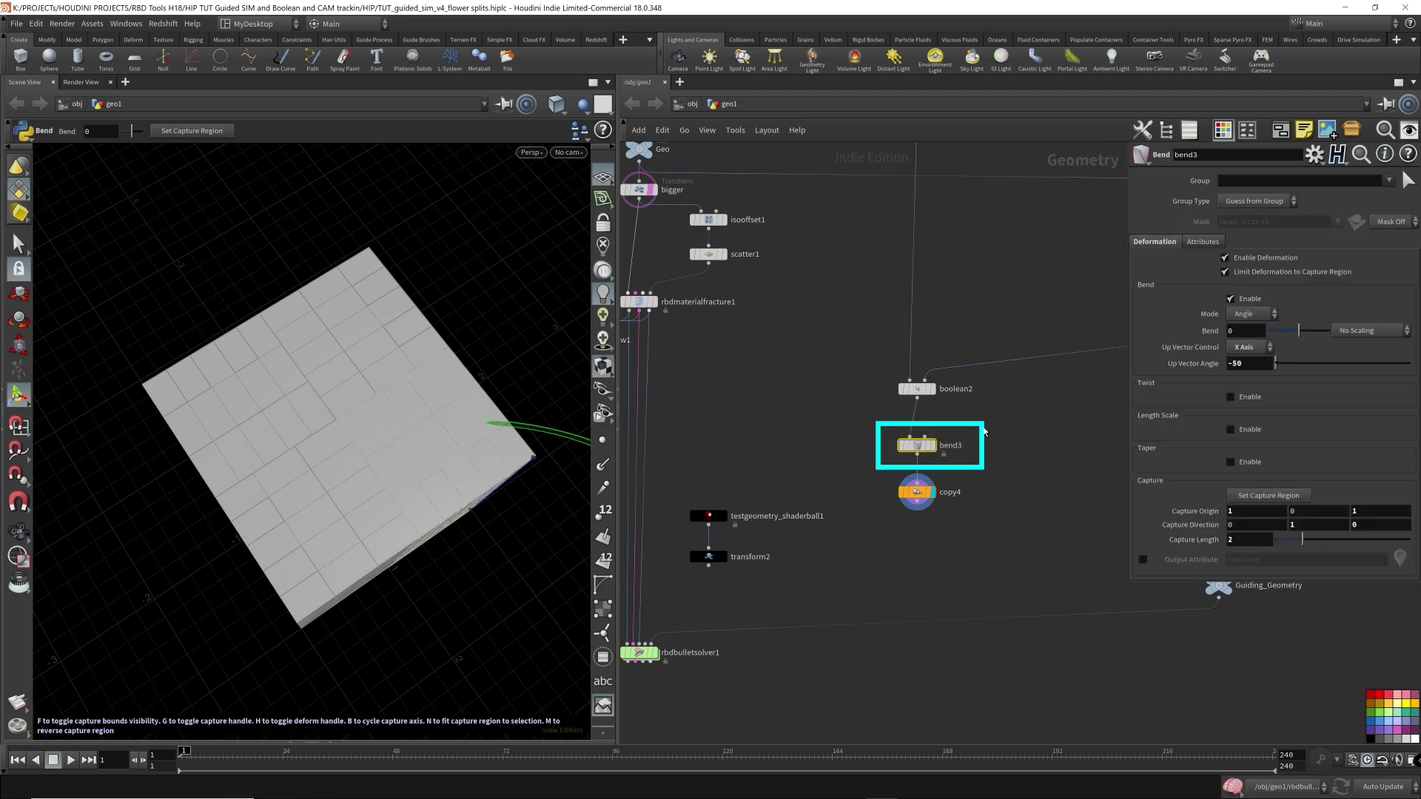
pyautogui.moveTo(512, 427); pyautogui.dragTo(581, 507)
pyautogui.hotkey('ctrl', 'z')
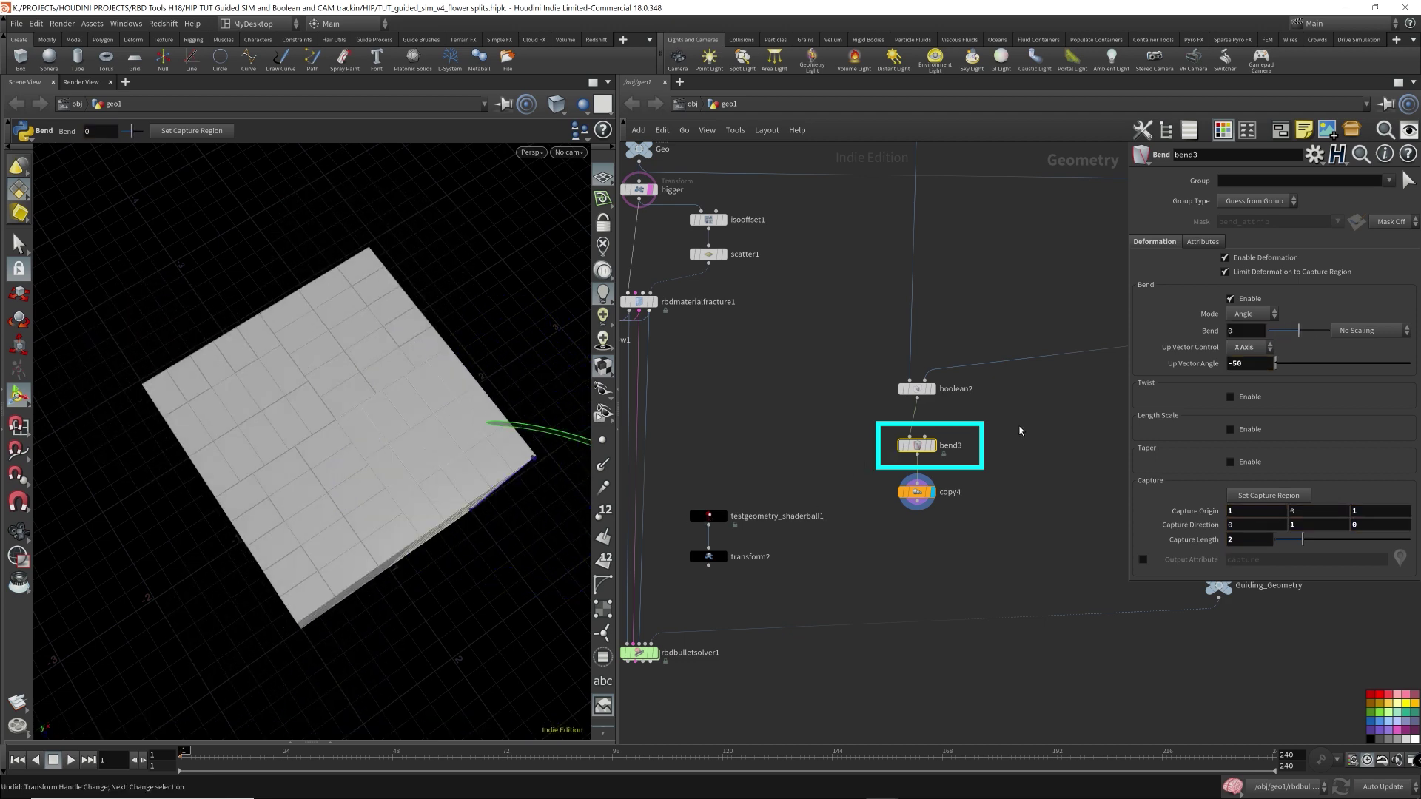
# Step: Set a keyframe on bend3's Bend parameter at frame 1 with a value of 0
pyautogui.moveTo(866, 454); pyautogui.dragTo(1059, 418)
pyautogui.scroll(4, 935, 450)
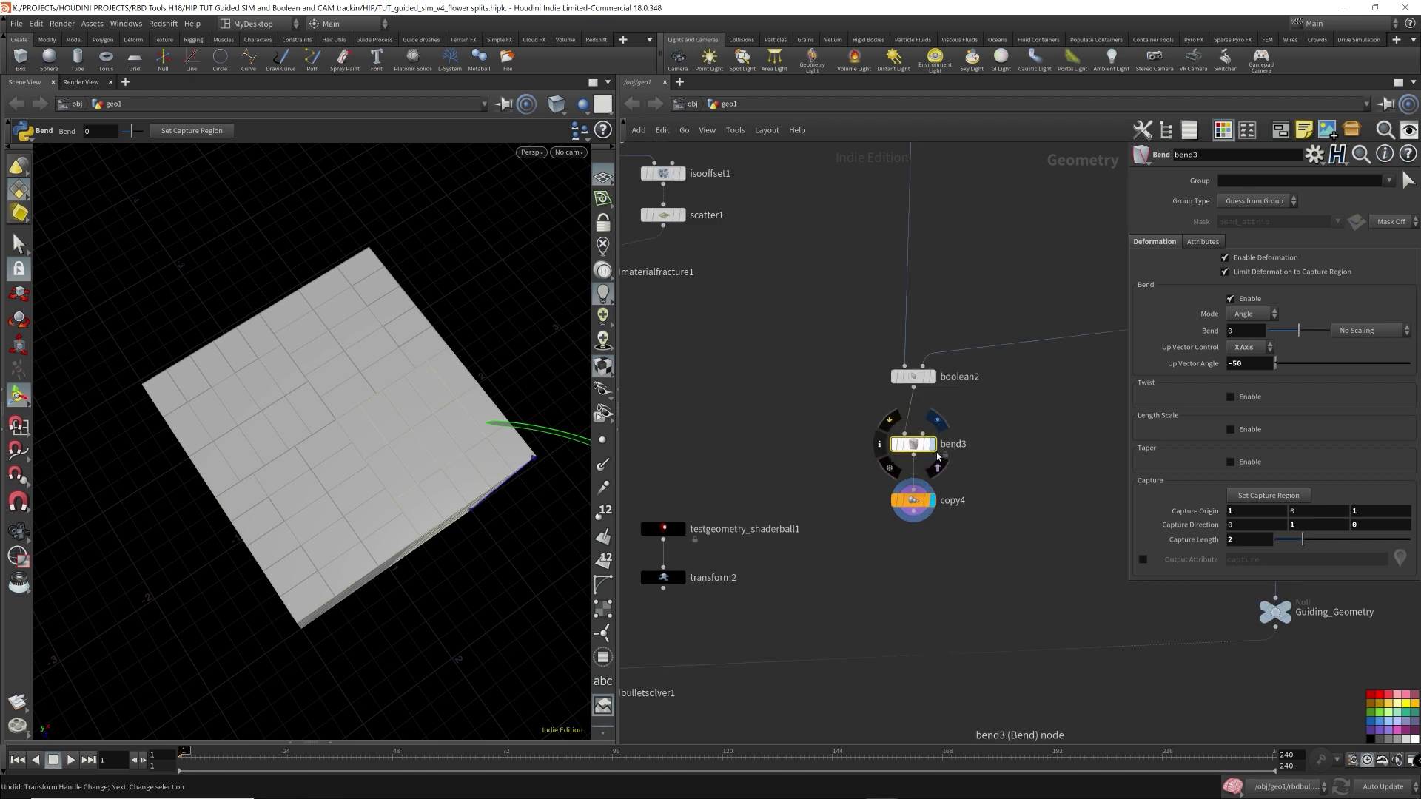
pyautogui.moveTo(788, 466); pyautogui.dragTo(1065, 405)
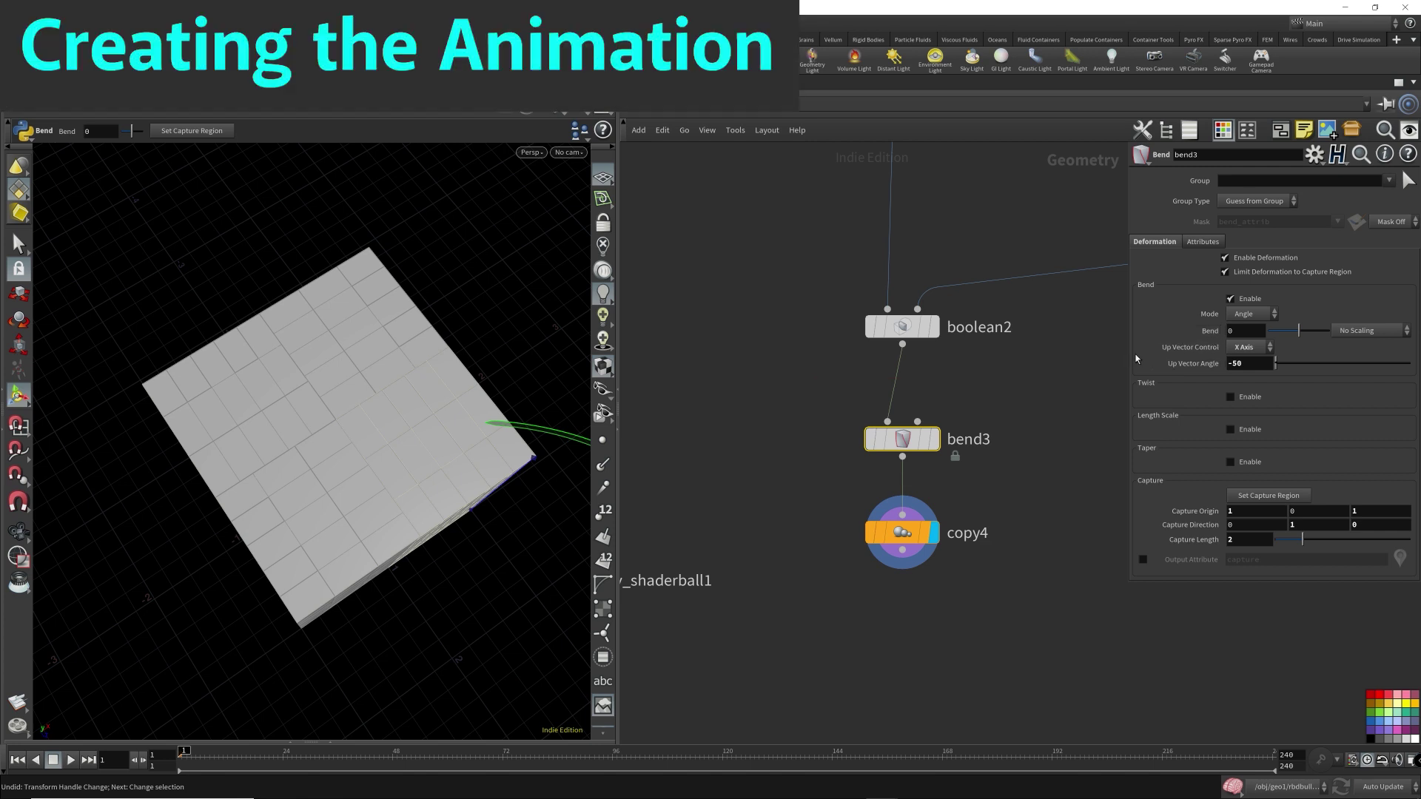
pyautogui.keyDown('alt'); pyautogui.click(1211, 331); pyautogui.keyUp('alt')
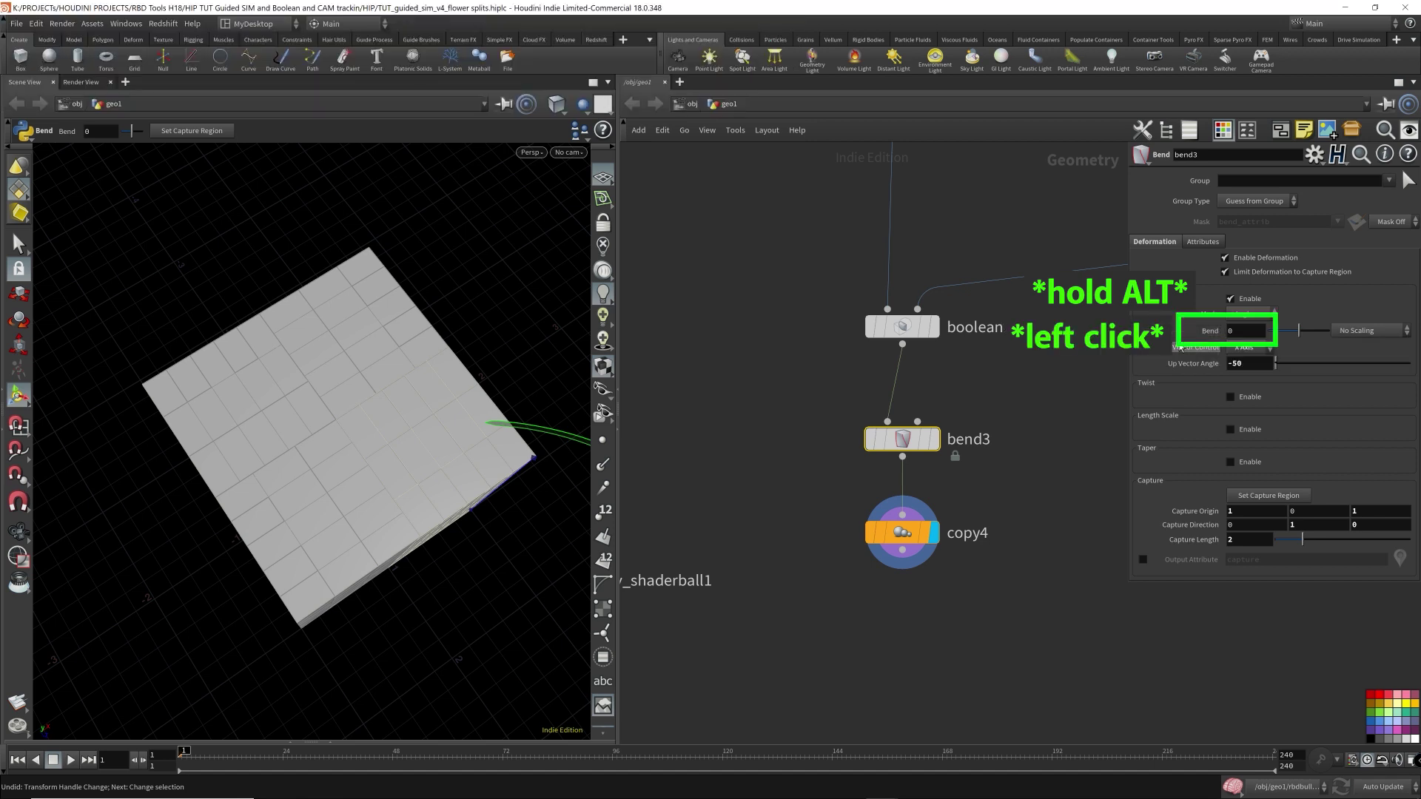
pyautogui.keyDown('alt'); pyautogui.click(1209, 333); pyautogui.keyUp('alt')
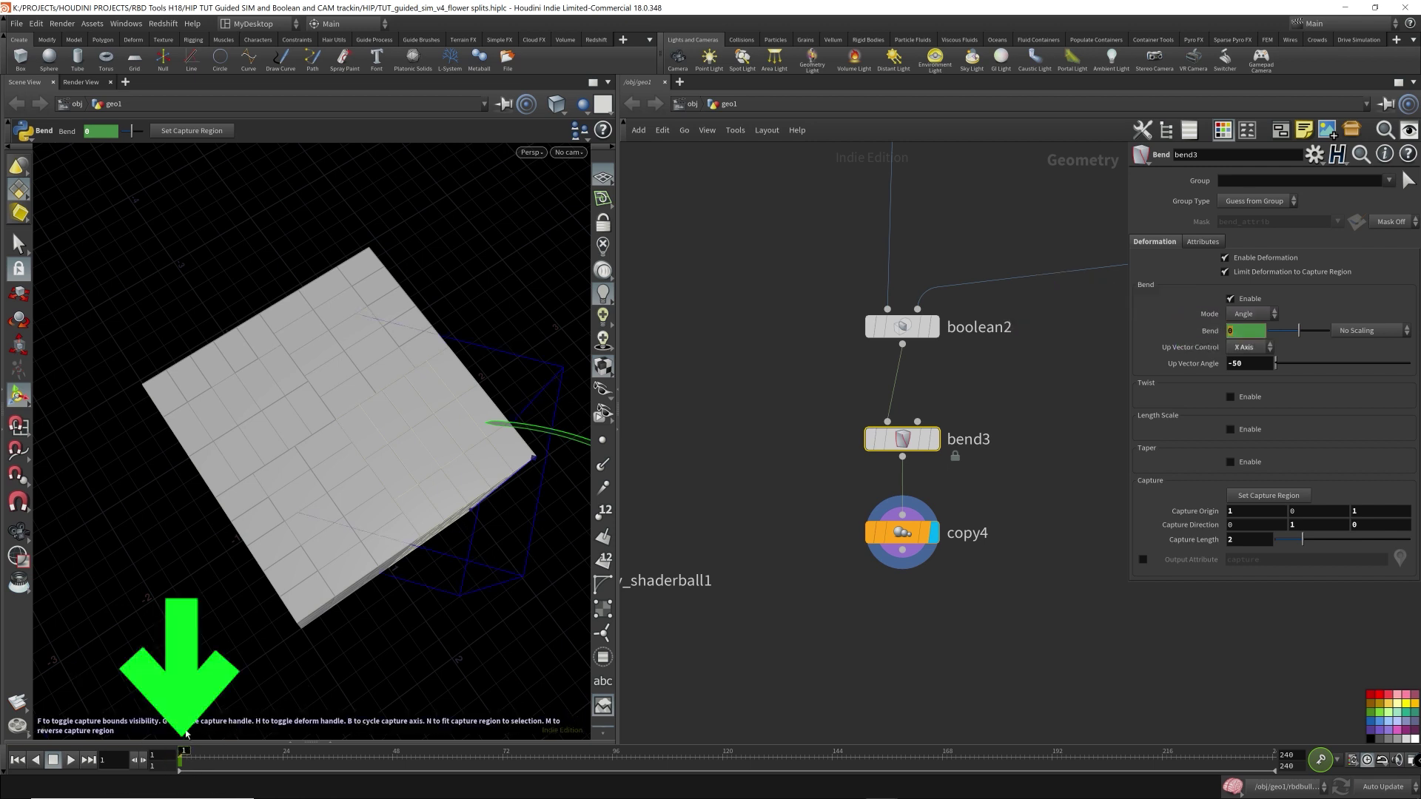
# Step: At frame 48, bend the geometry outward to 109.568 with bend3's handle and keyframe the Bend parameter
pyautogui.moveTo(237, 753); pyautogui.dragTo(398, 763)
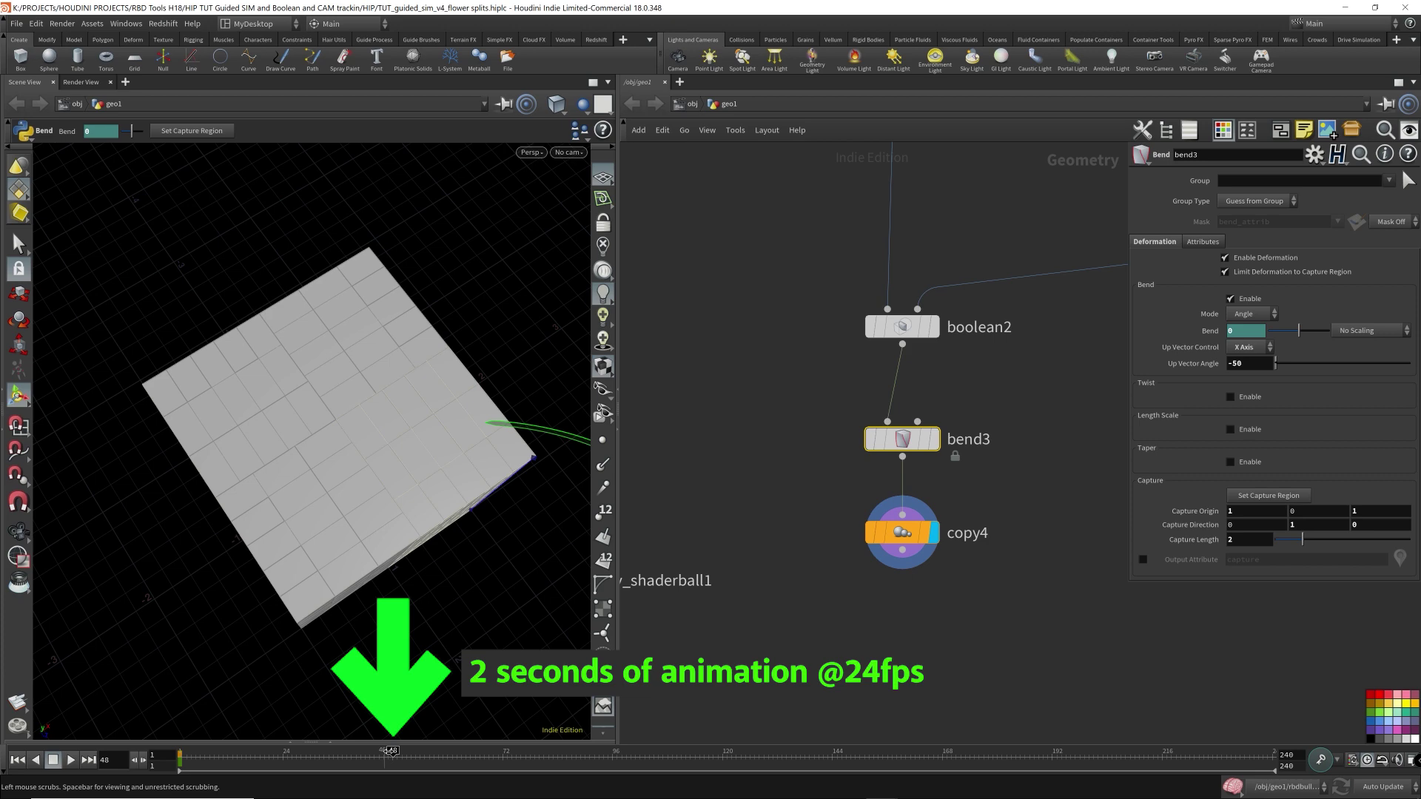
pyautogui.click(1410, 760)
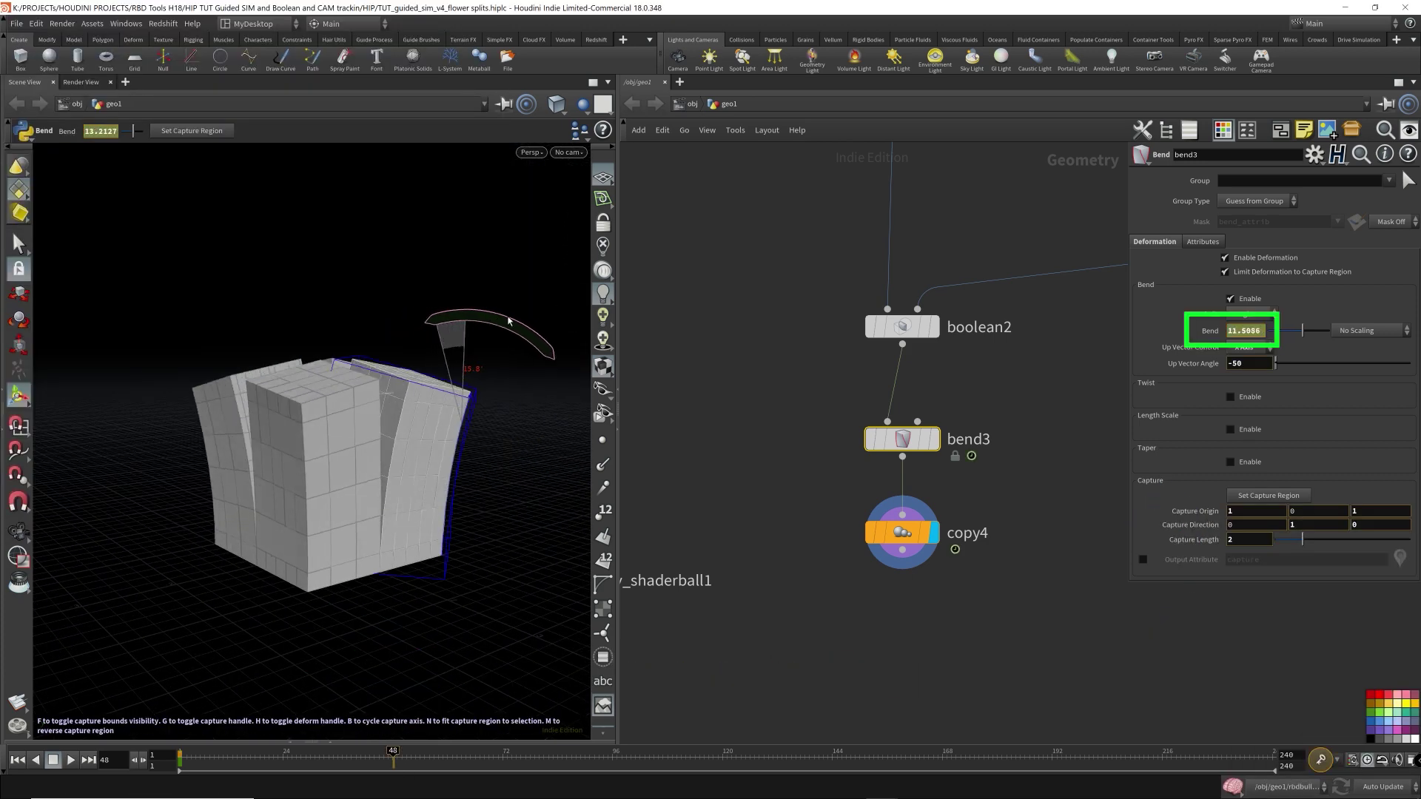
pyautogui.moveTo(508, 320); pyautogui.dragTo(712, 634)
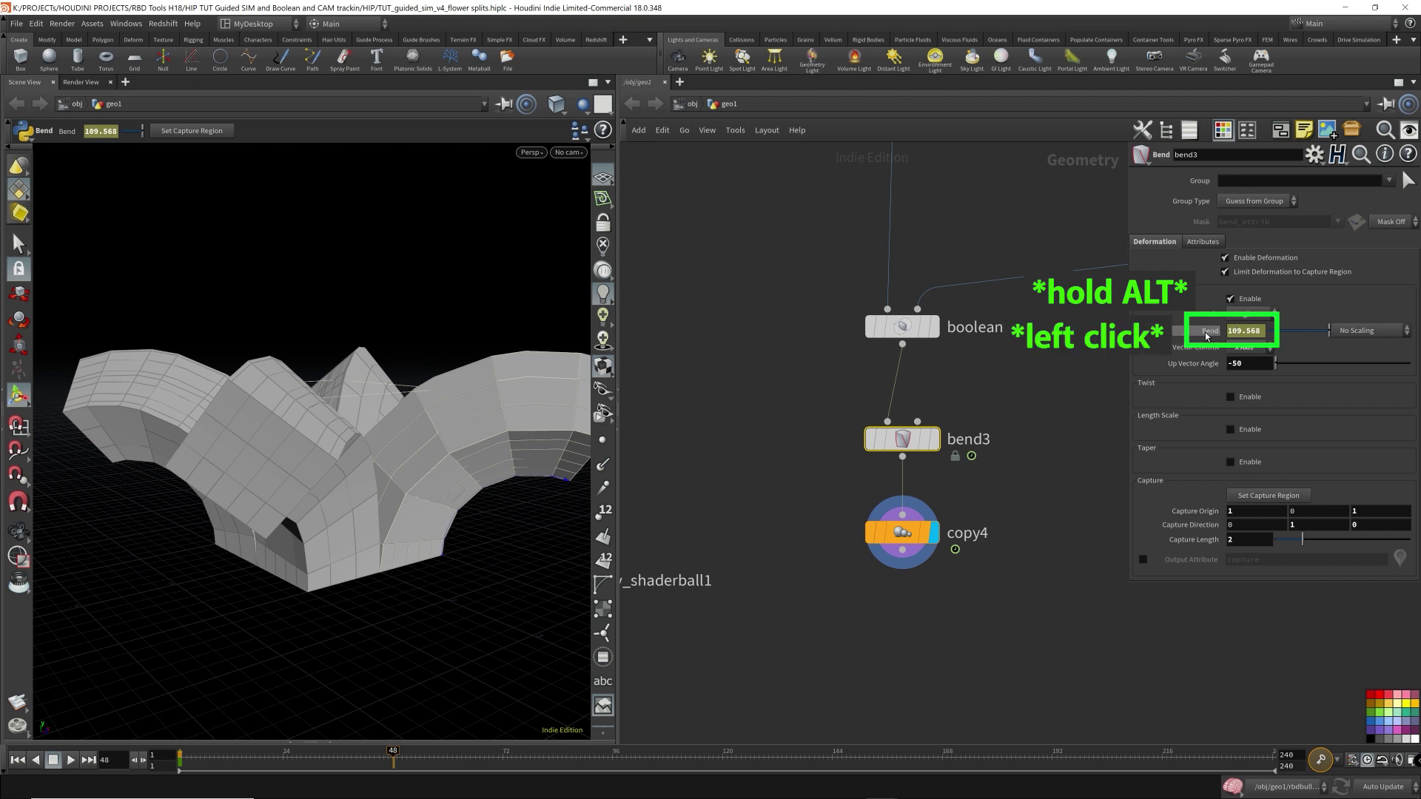
pyautogui.keyDown('alt'); pyautogui.click(1214, 337); pyautogui.keyUp('alt')
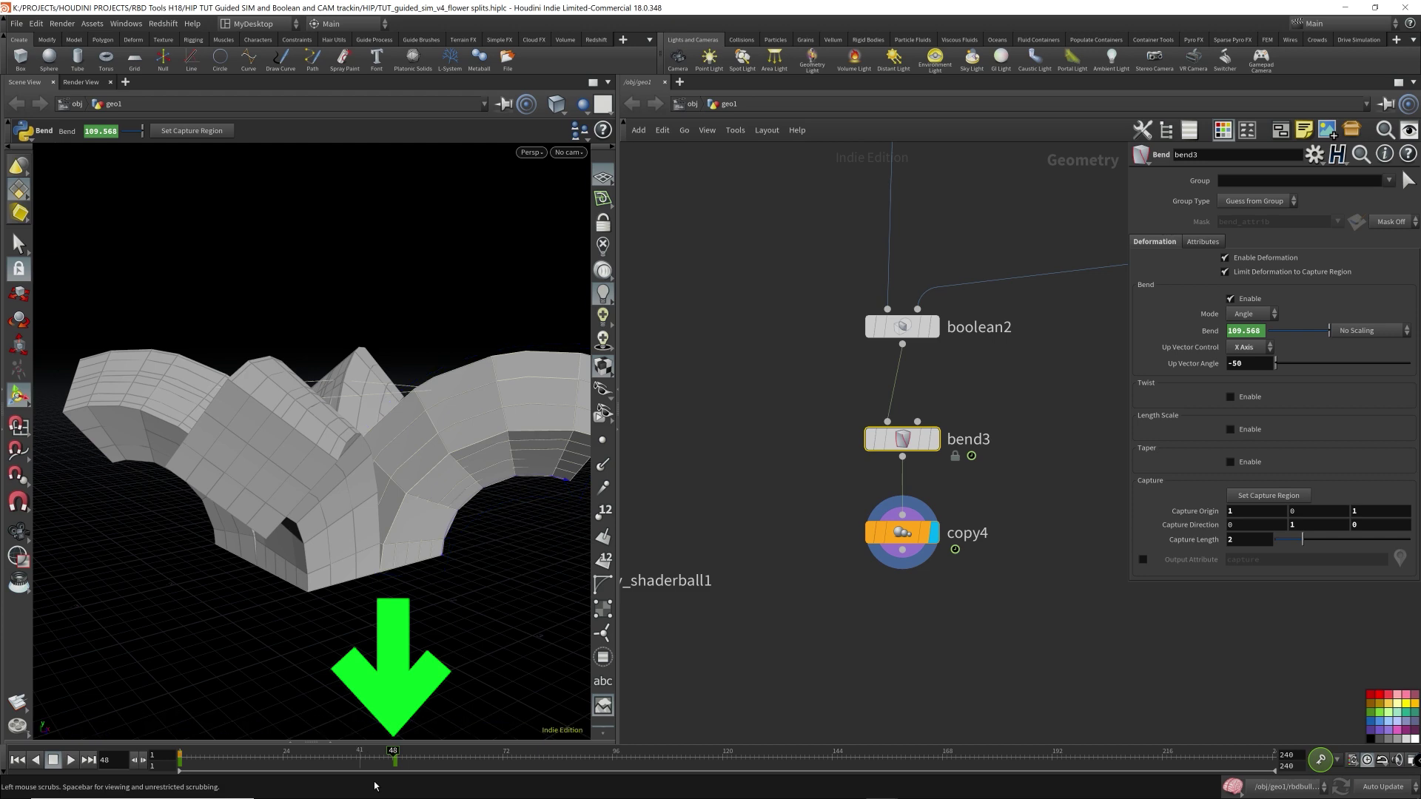
# Step: Add a null named Guiding_Geometry_2 below copy4 and wire it into the guide input of rbdbulletsolver1
pyautogui.scroll(-5, 1005, 380)
pyautogui.click(955, 468)
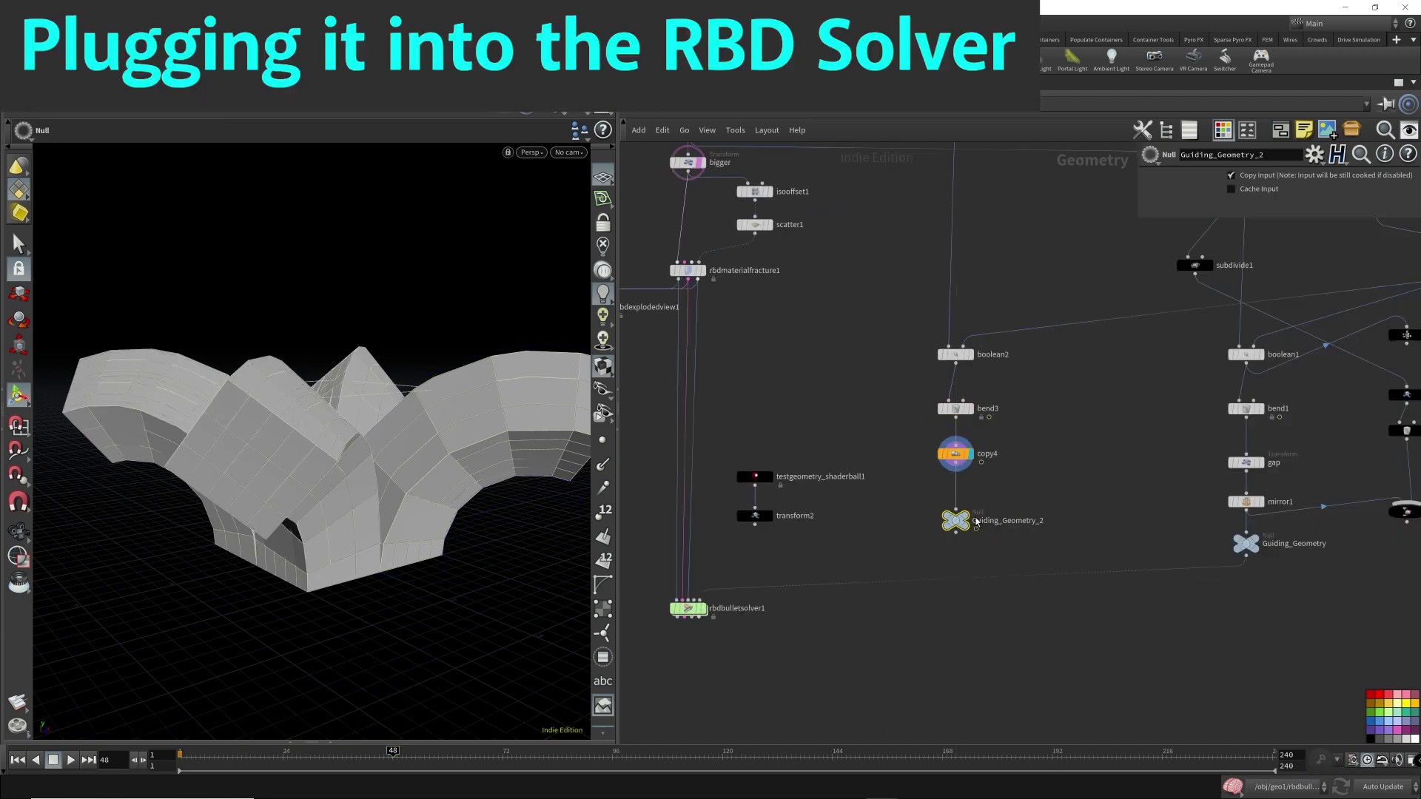
pyautogui.click(955, 531)
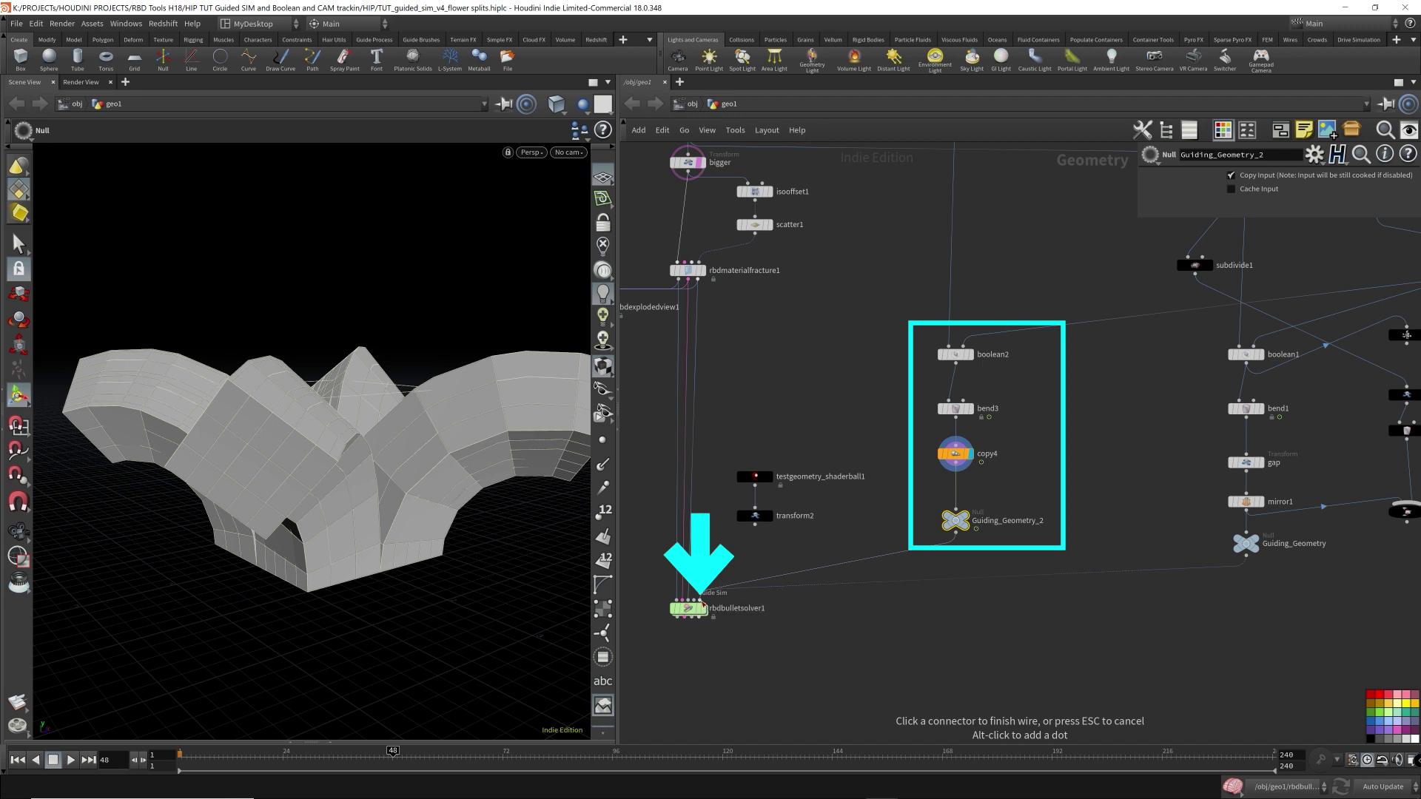
pyautogui.click(702, 602)
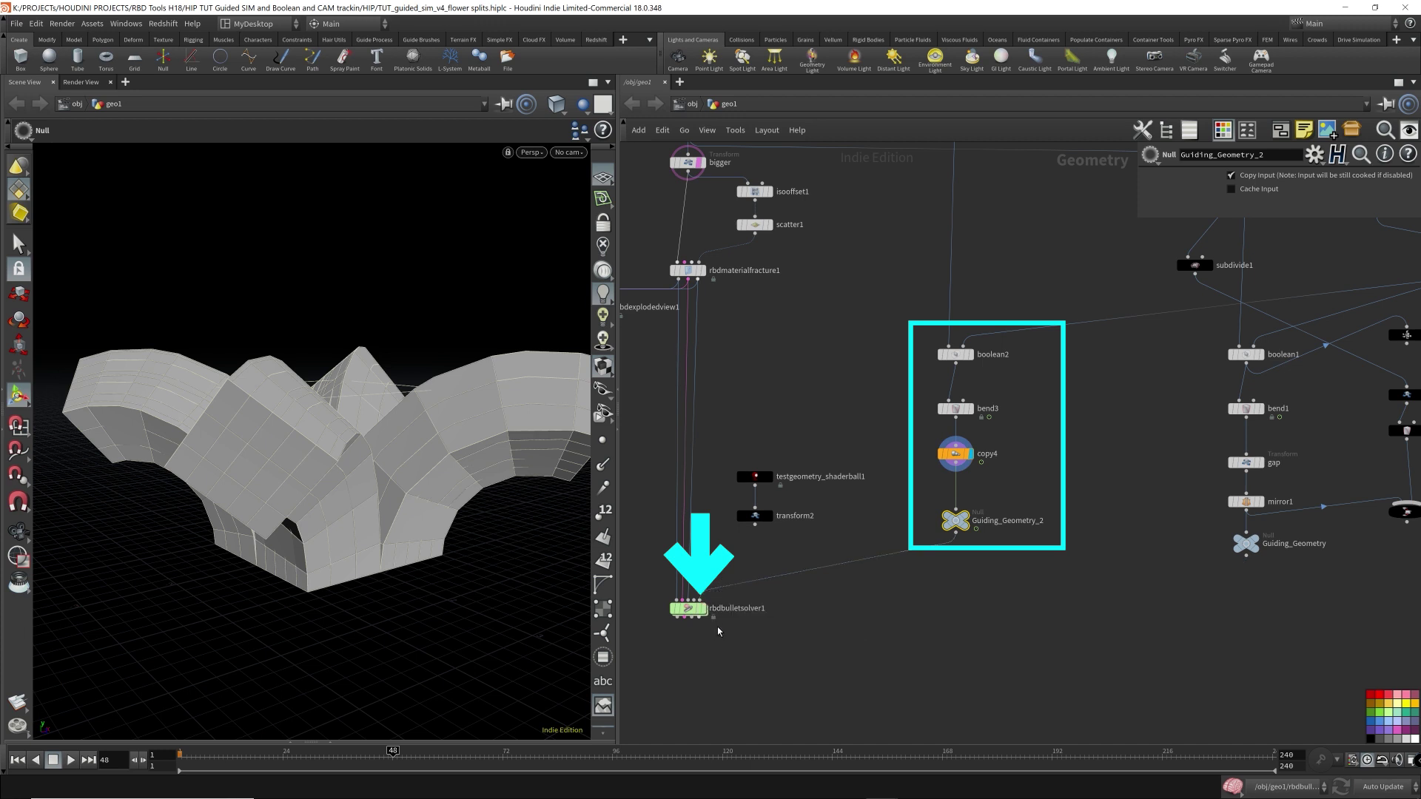
# Step: Display rbdbulletsolver1, return to frame 1 and open the solver's parameters
pyautogui.click(701, 608)
pyautogui.click(17, 760)
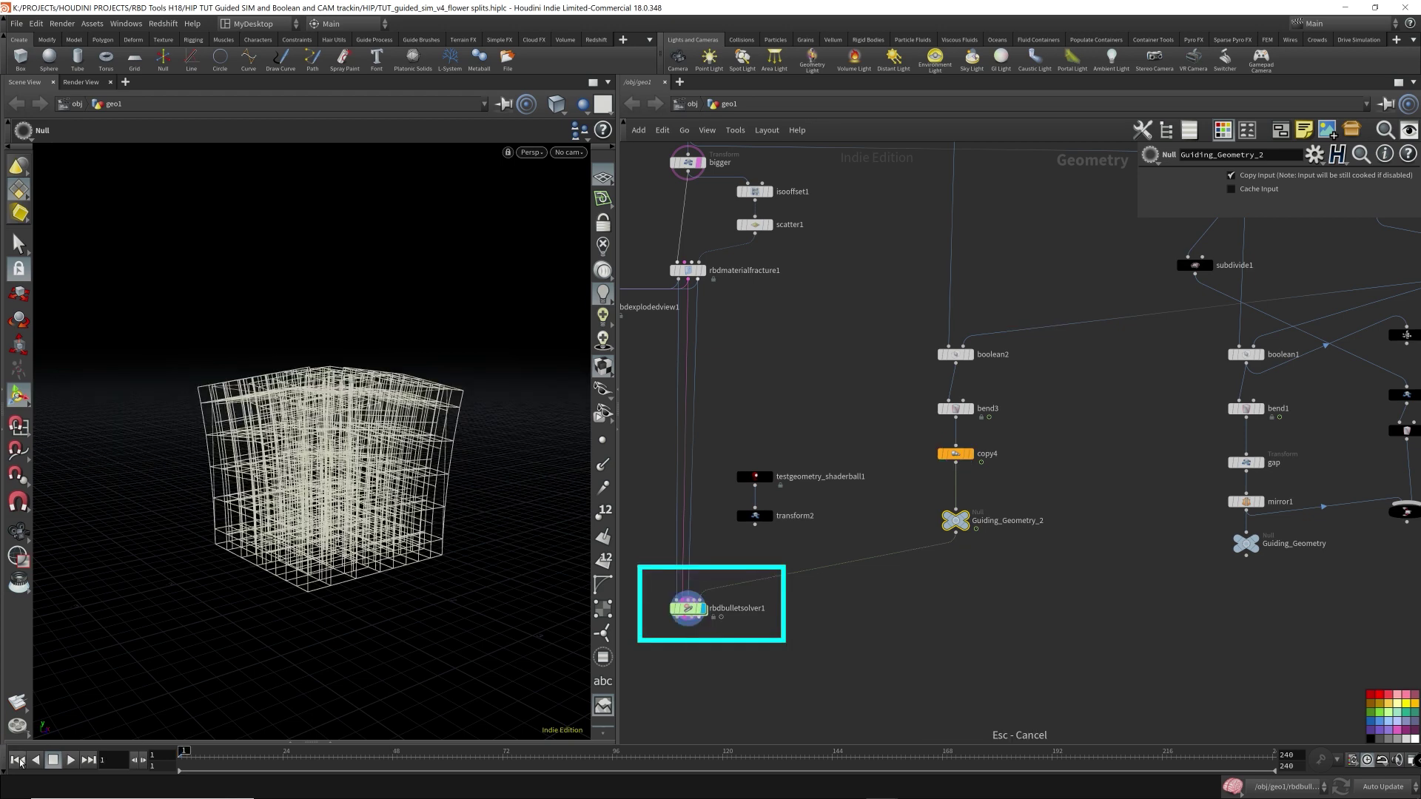
pyautogui.click(691, 608)
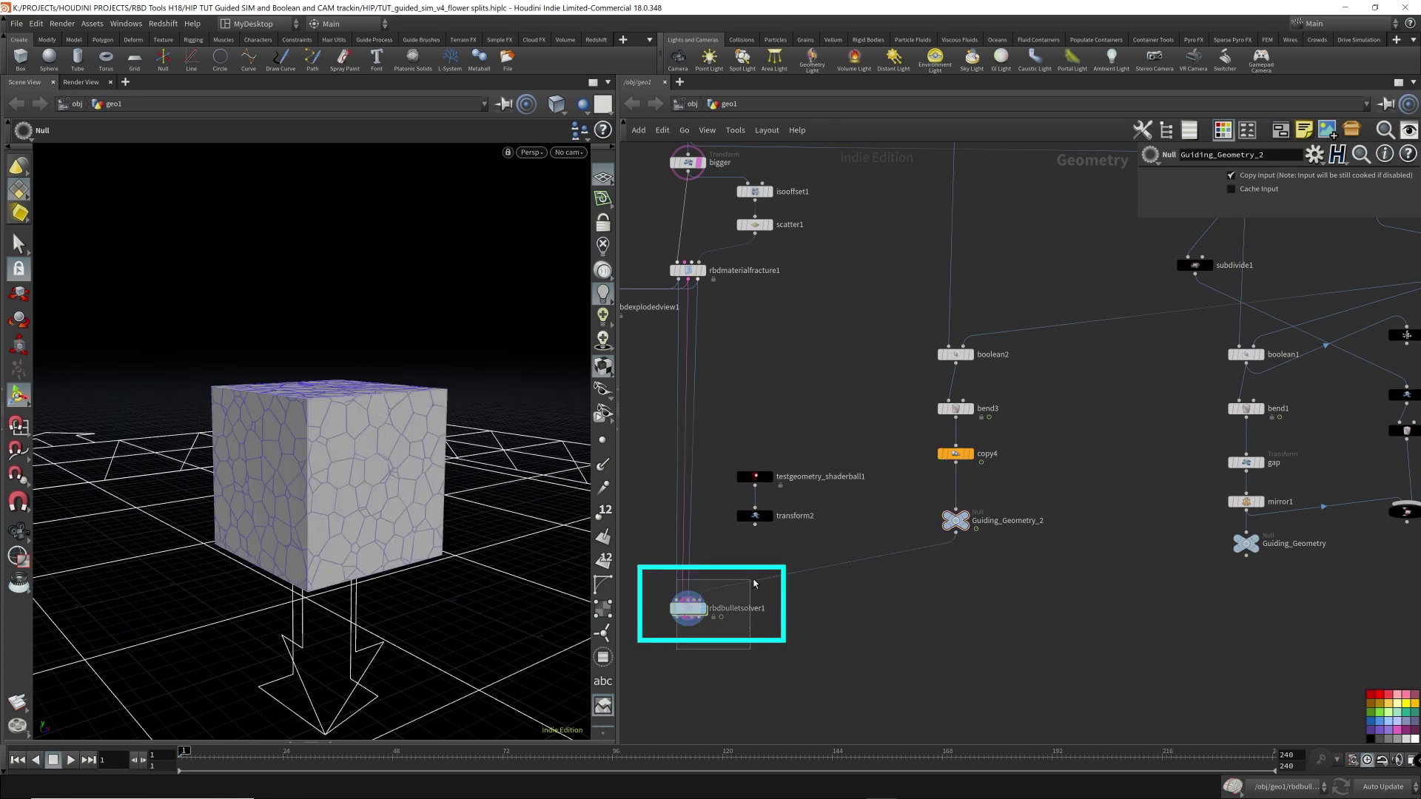
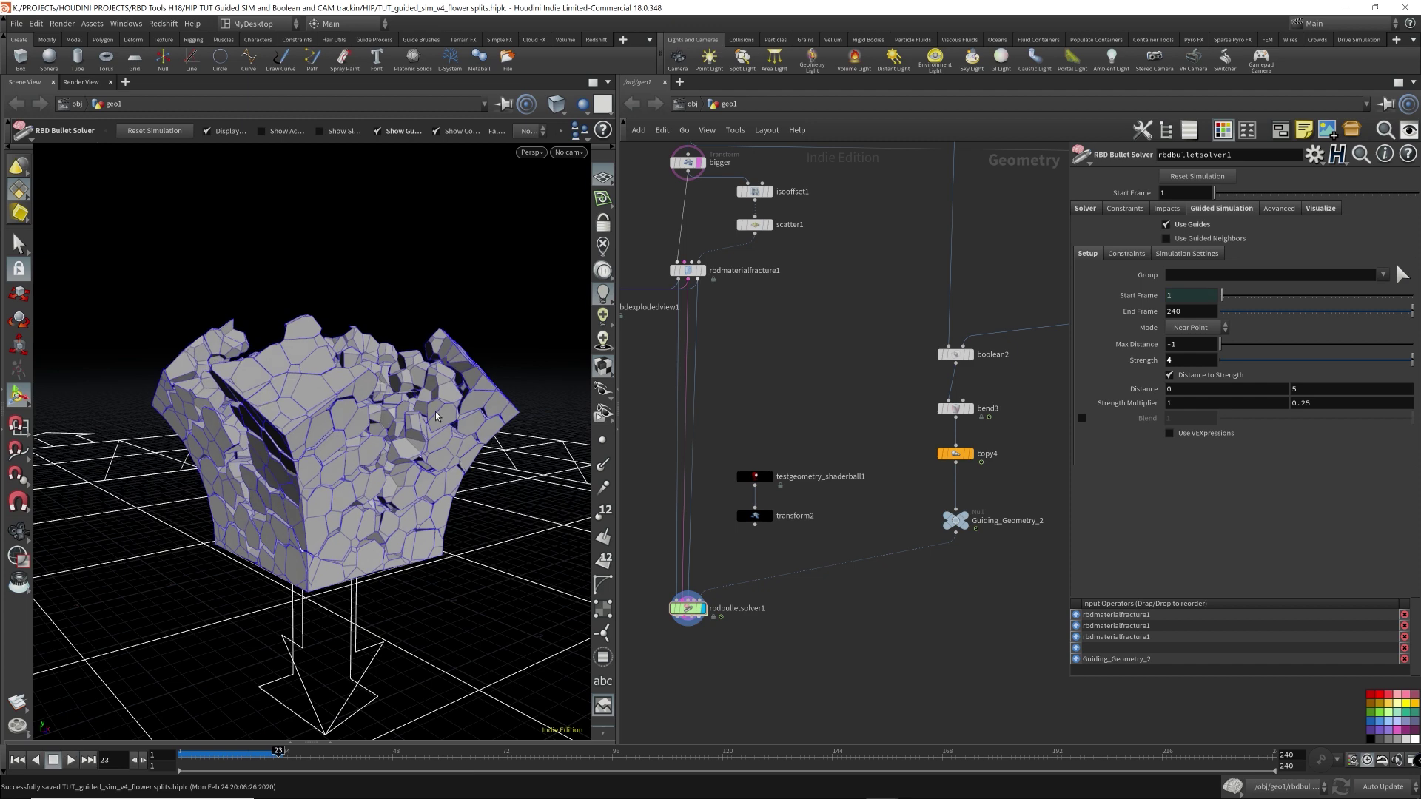
# Step: Play the guided simulation and examine the four opening arms from above
pyautogui.keyDown('alt'); pyautogui.moveTo(412, 319); pyautogui.dragTo(388, 415); pyautogui.keyUp('alt')
pyautogui.press('Return')
pyautogui.press('Up')
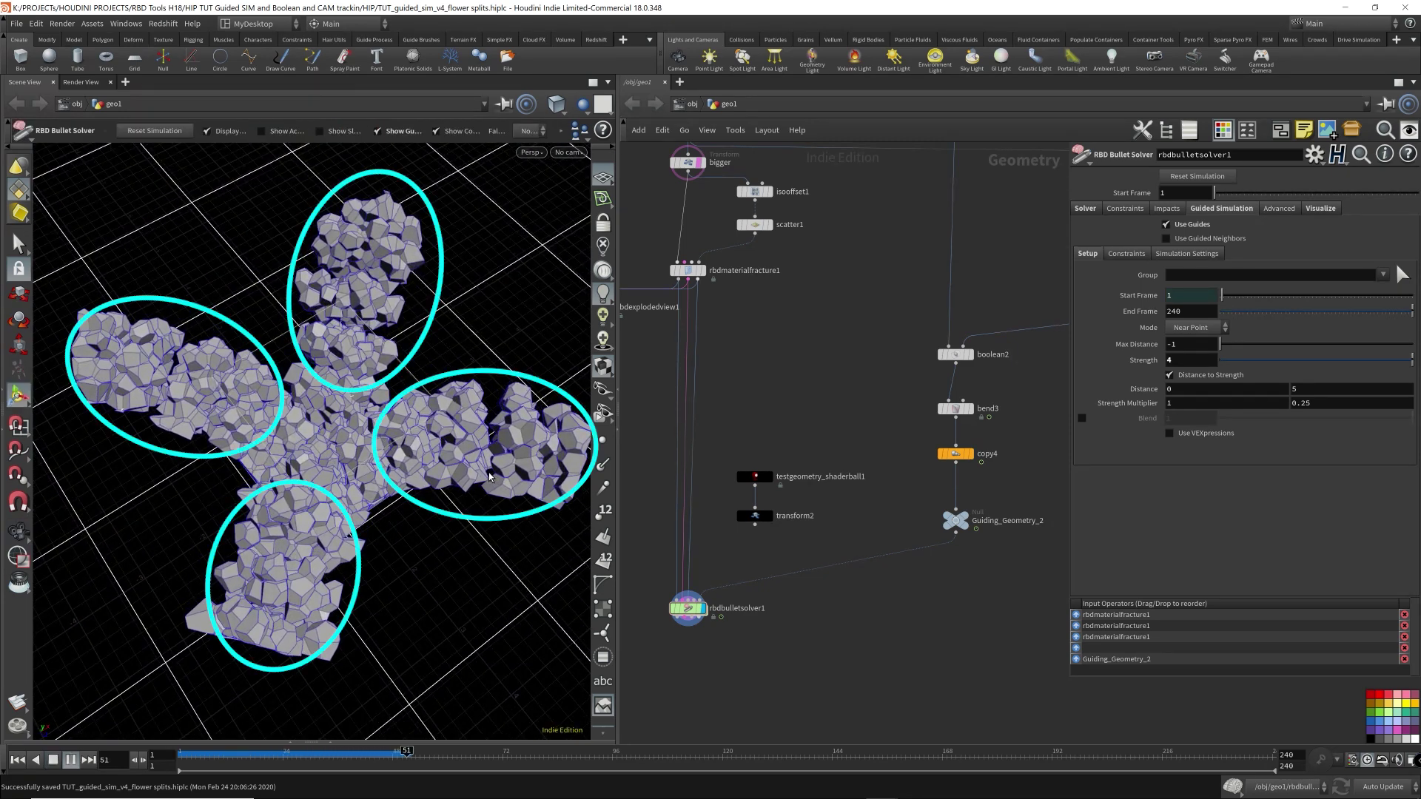
pyautogui.press('Up')
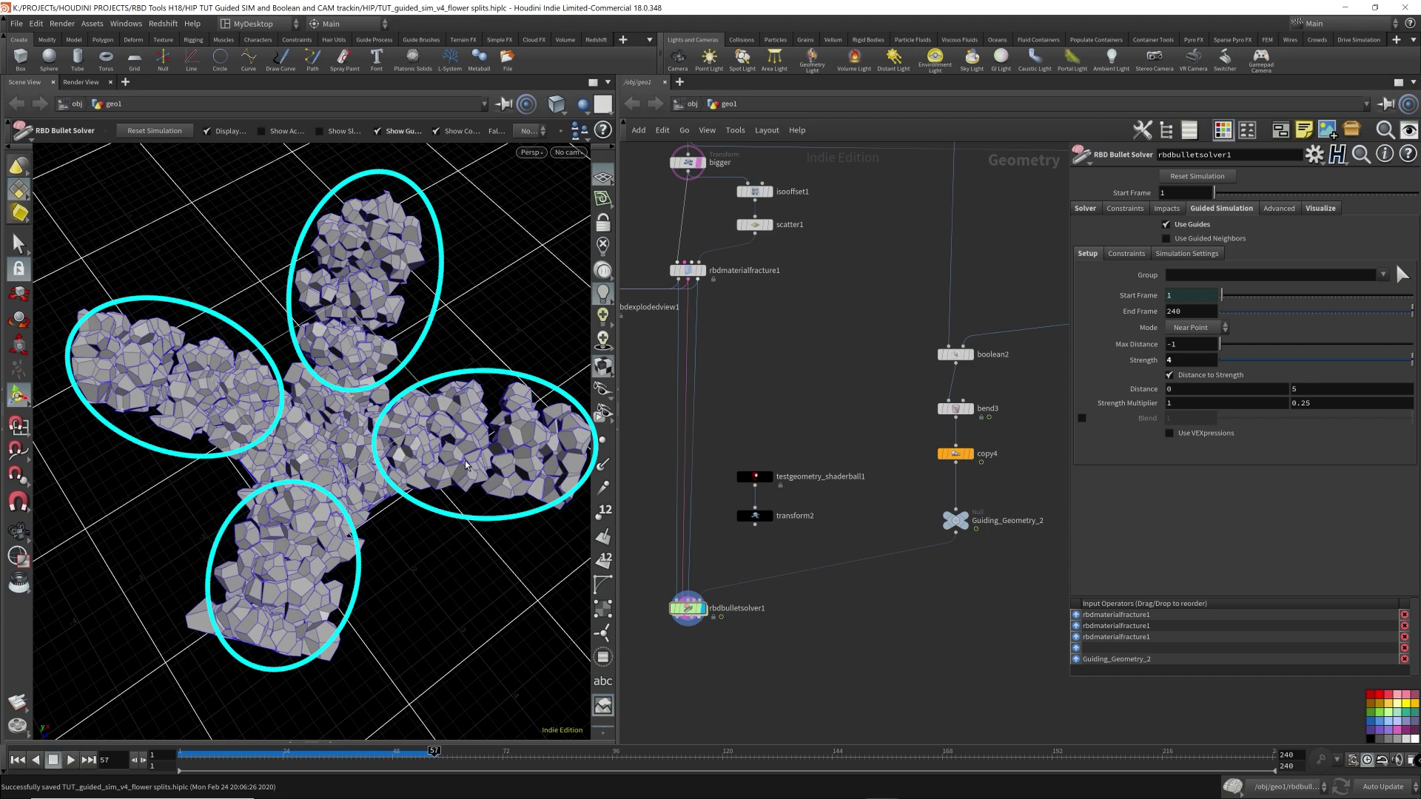
# Step: Replay the guided simulation from frame 1 to frame 50 and examine it from a low side angle
pyautogui.press('Escape')
pyautogui.moveTo(467, 467); pyautogui.dragTo(429, 380)
pyautogui.moveTo(434, 754); pyautogui.dragTo(183, 753)
pyautogui.click(70, 761)
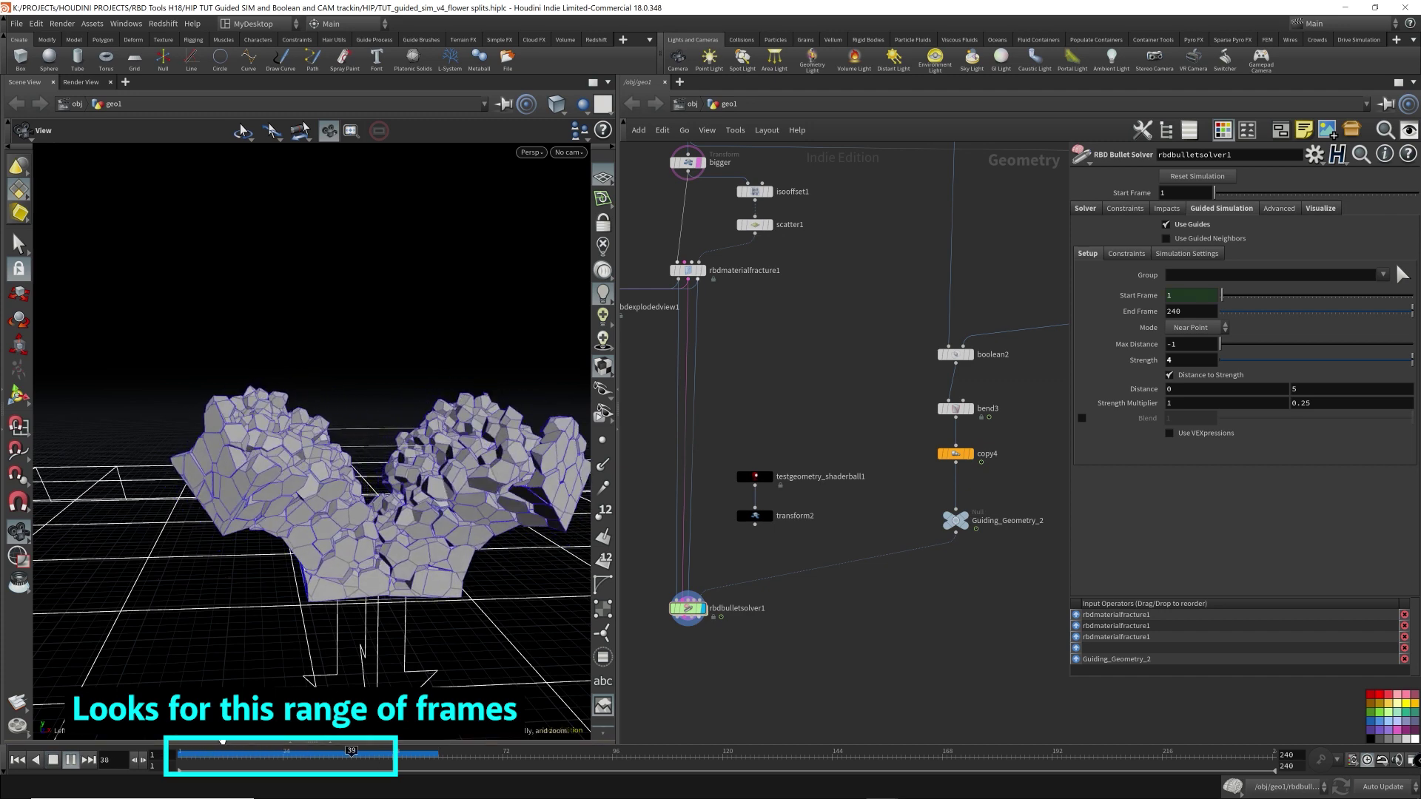
pyautogui.press('Up')
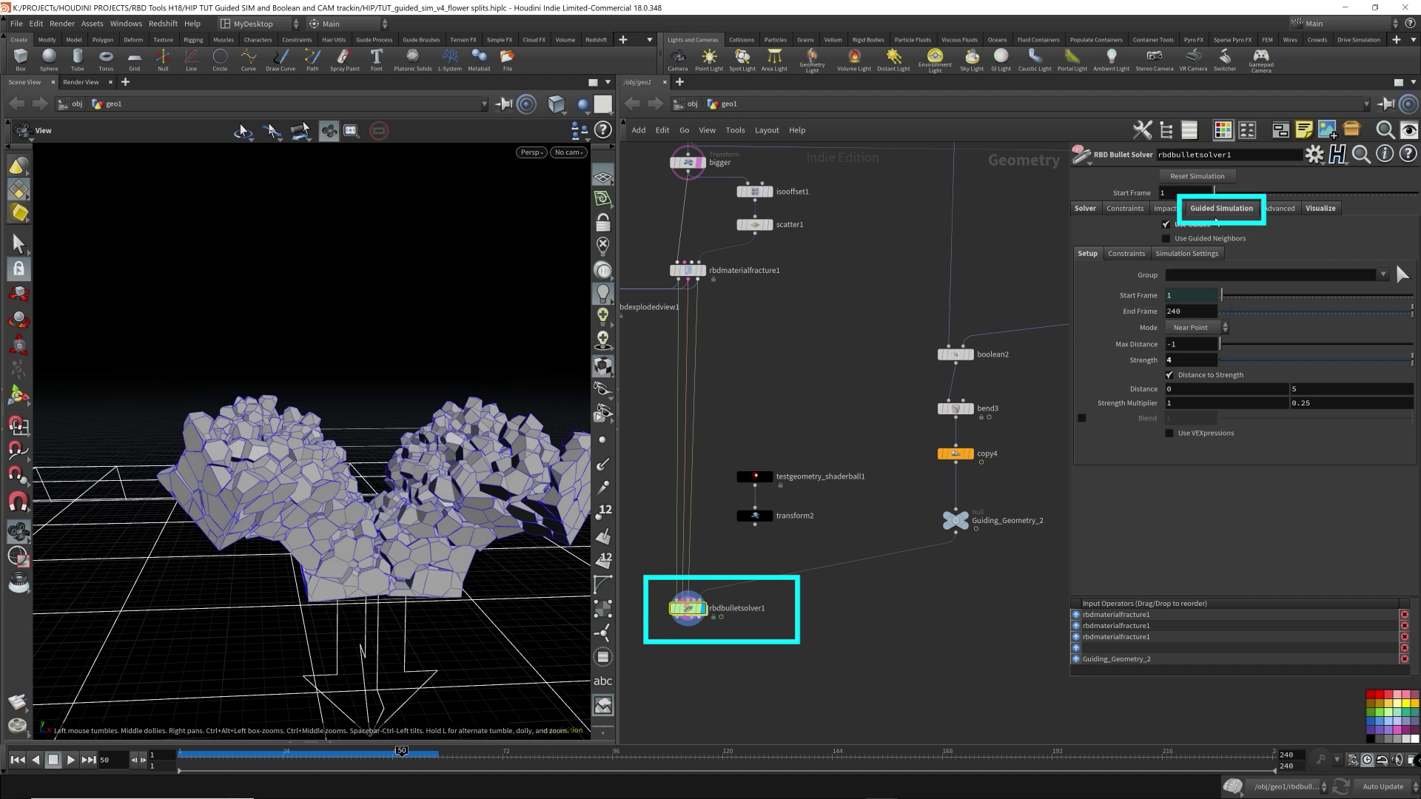
# Step: In rbdbulletsolver1's guided simulation settings, set Blend to 0
pyautogui.click(1188, 255)
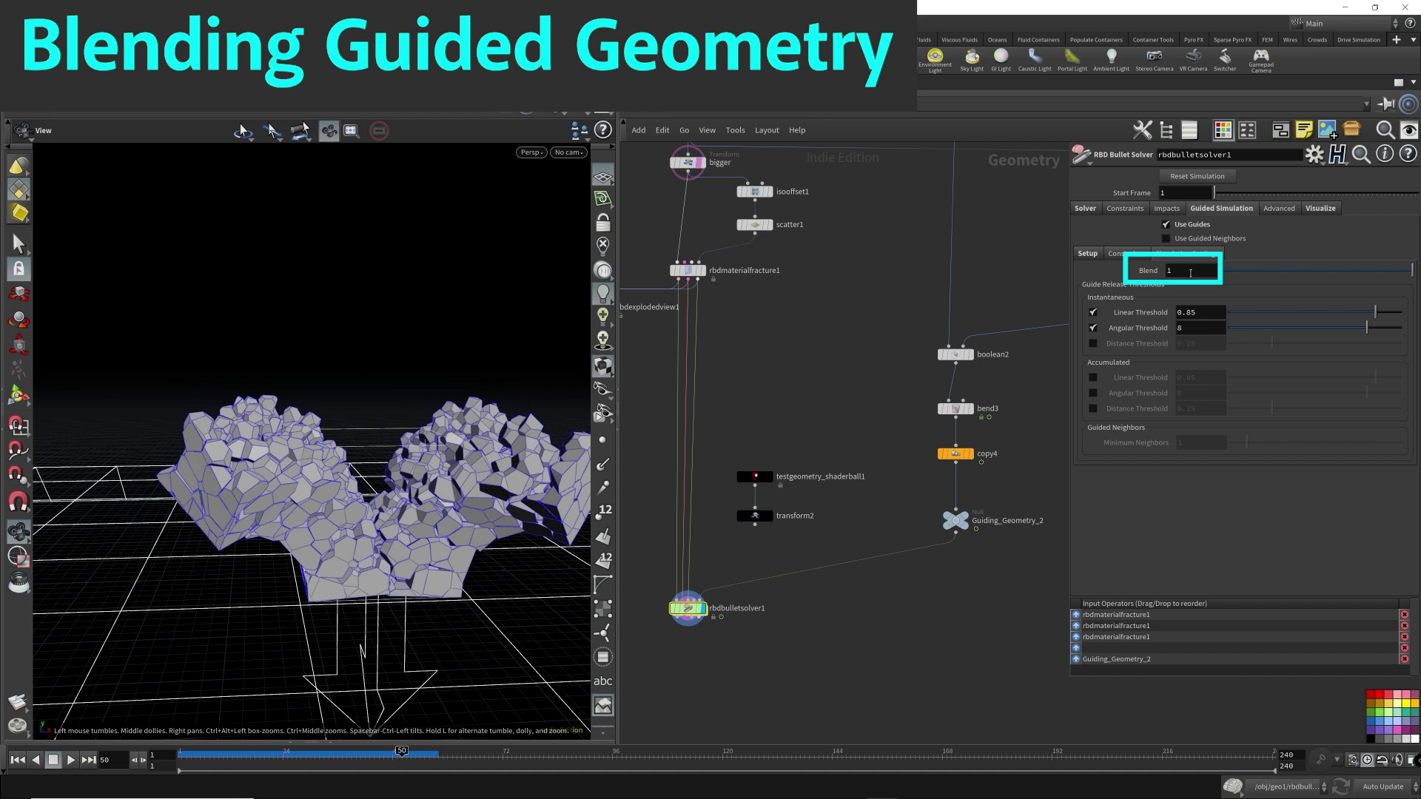
pyautogui.moveTo(909, 592); pyautogui.dragTo(1032, 291)
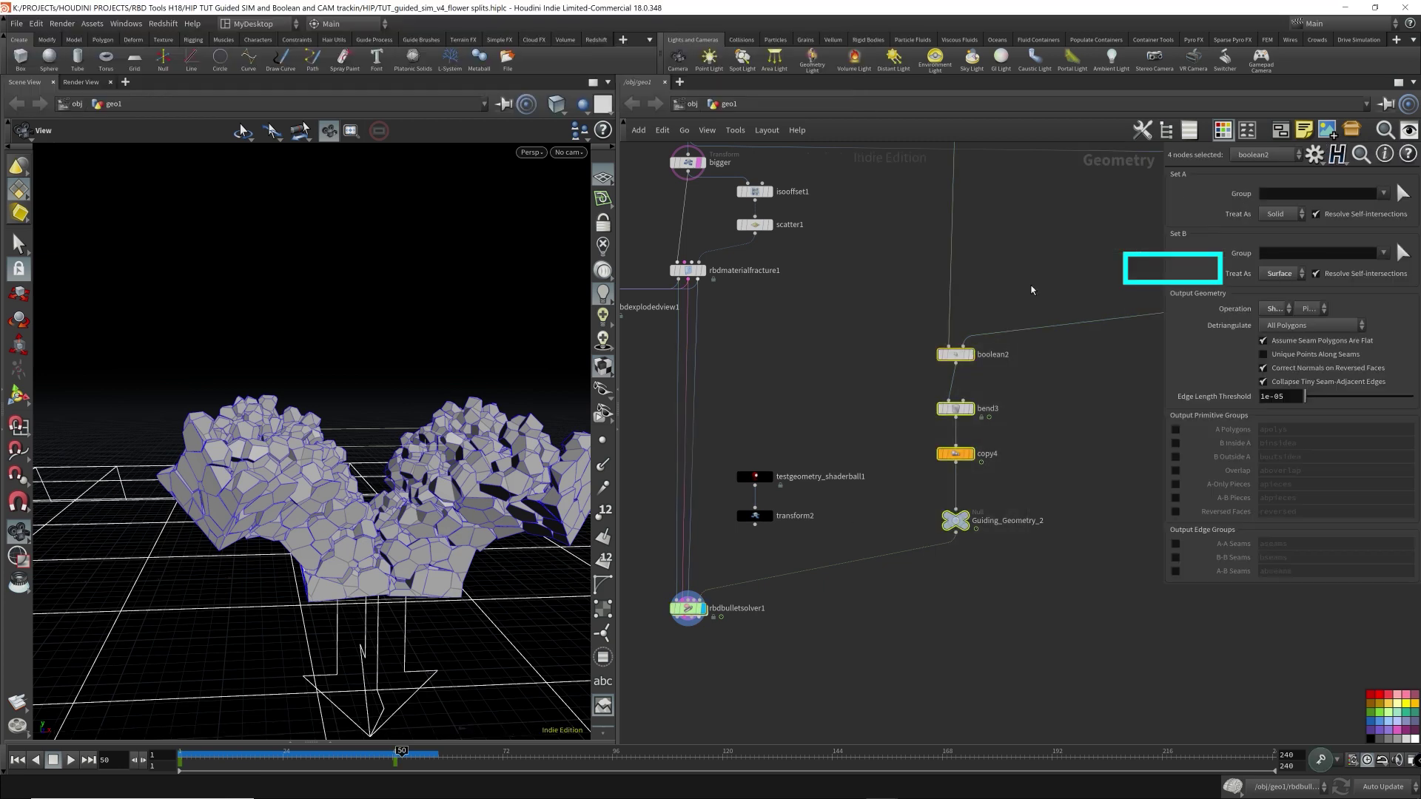
pyautogui.click(688, 608)
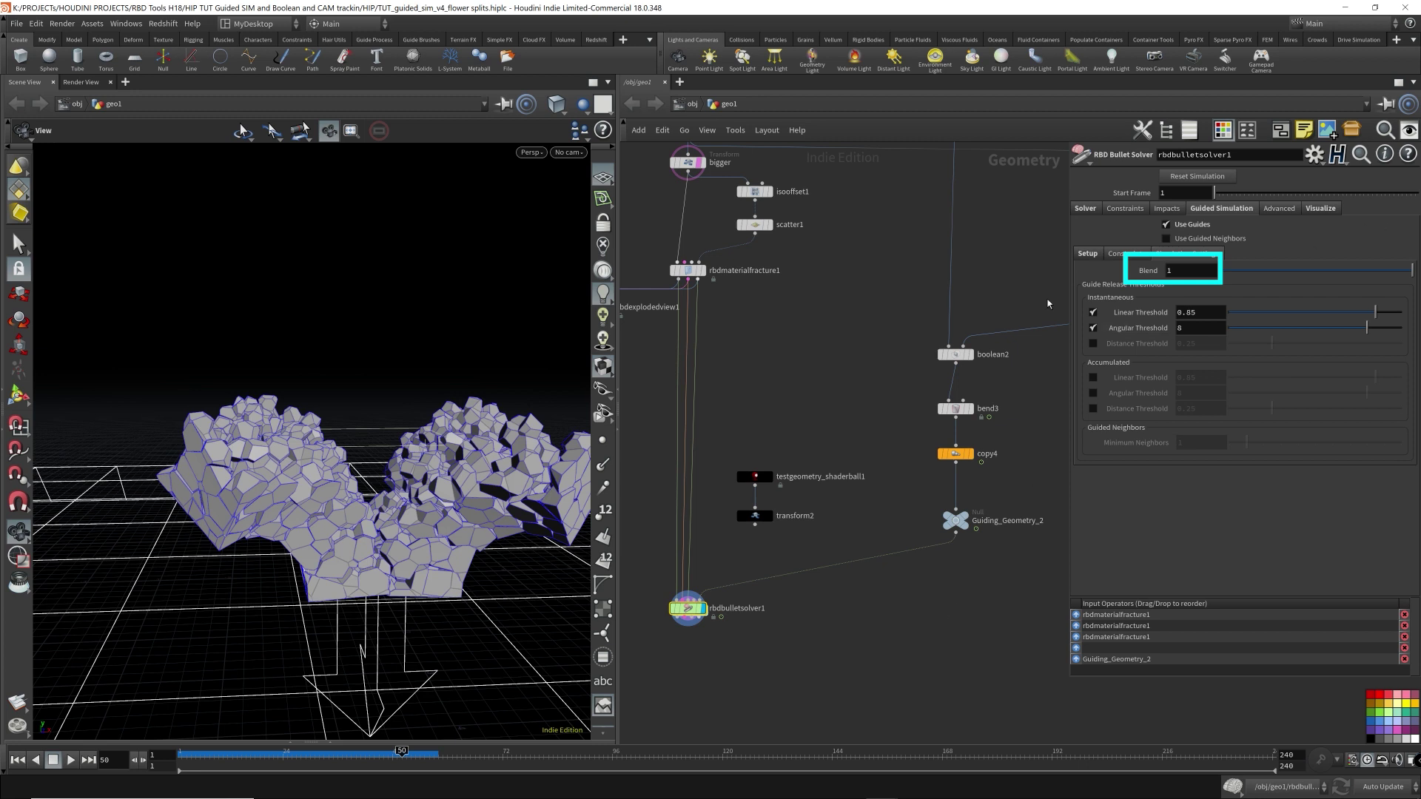
pyautogui.click(1194, 274)
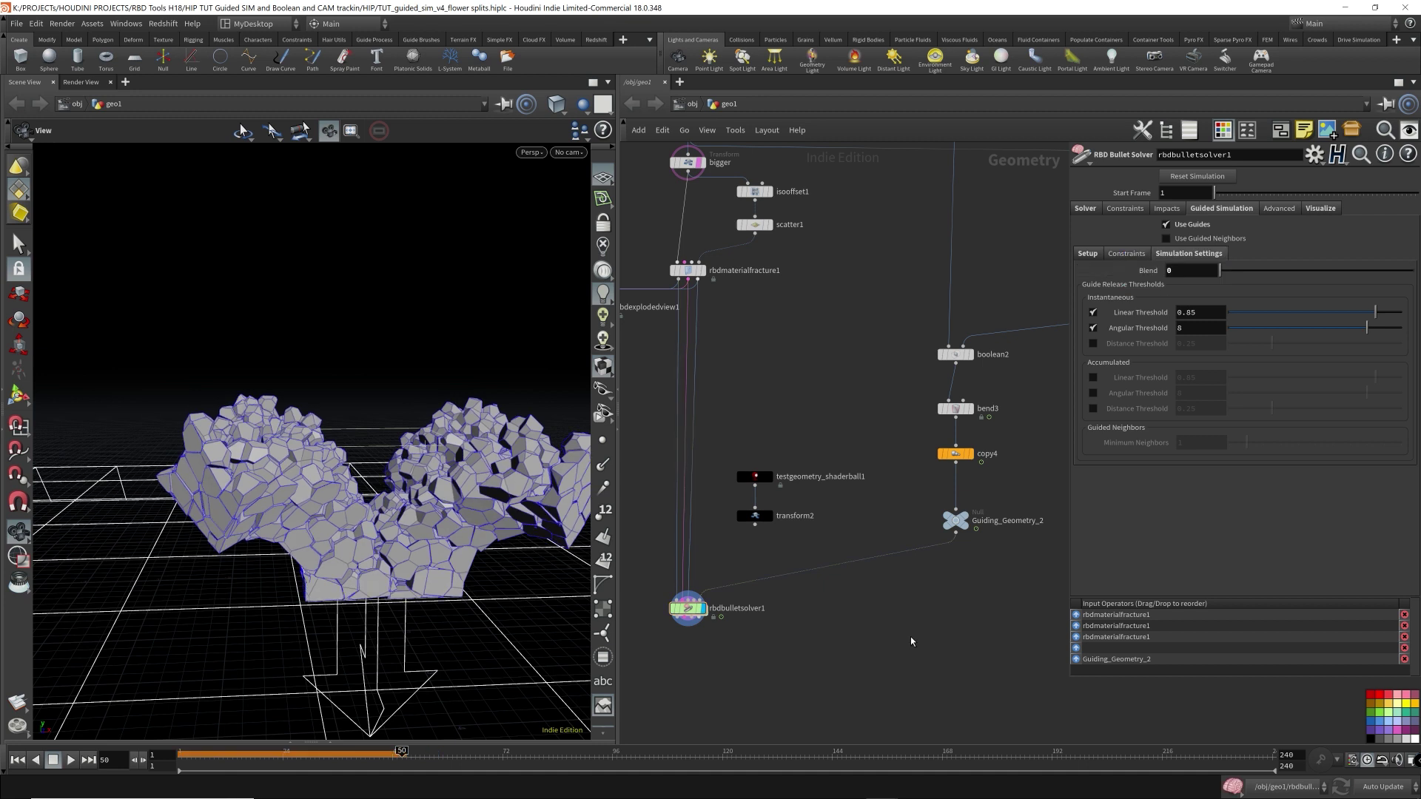
# Step: Play the simulation from frame 1 with Blend at 0 and inspect the collapsing pieces, including frame 47
pyautogui.hotkey('ctrl', 'Up')
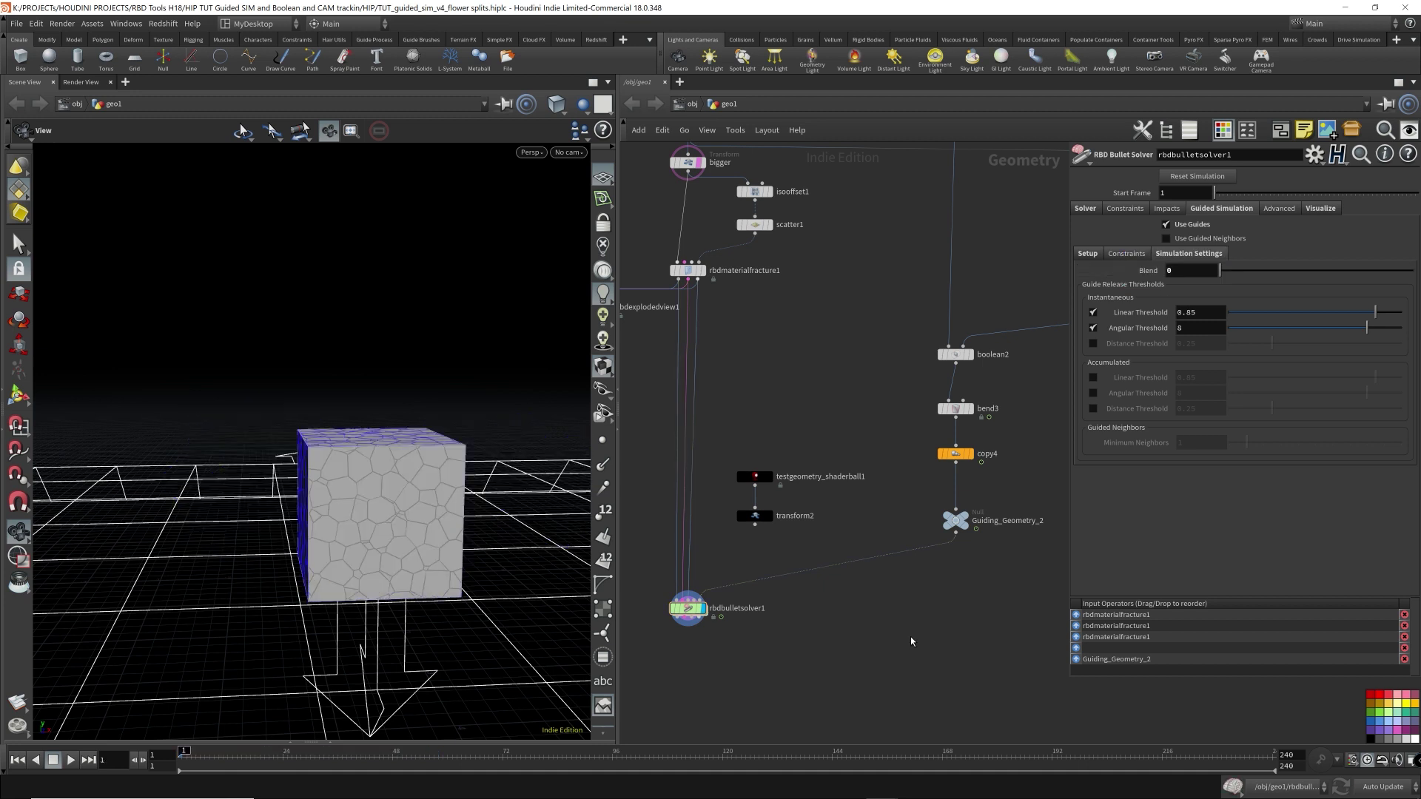
pyautogui.press('Up')
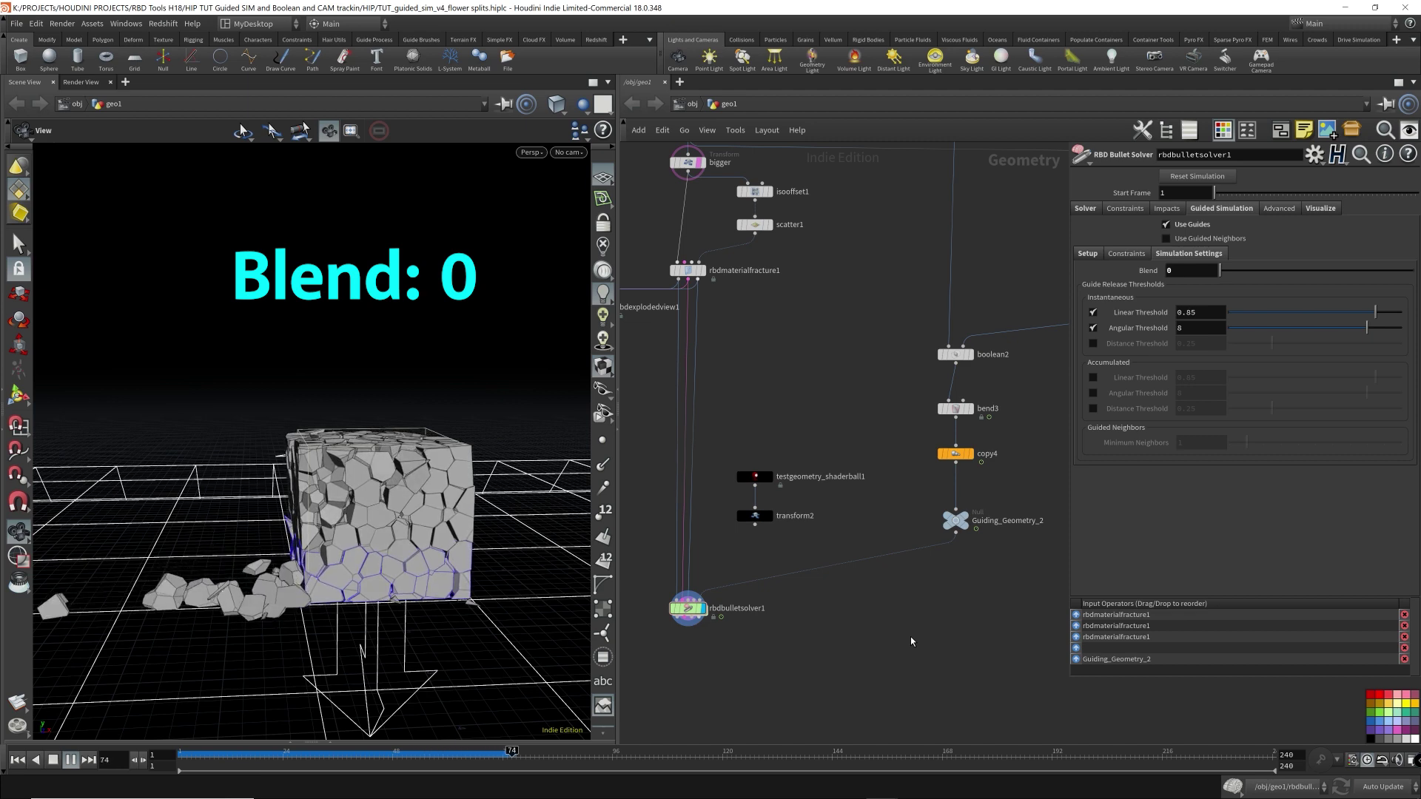
pyautogui.press('Up')
pyautogui.moveTo(370, 581)
pyautogui.mouseDown()
pyautogui.moveTo(441, 578)
pyautogui.moveTo(314, 575)
pyautogui.moveTo(400, 574)
pyautogui.moveTo(399, 535)
pyautogui.mouseUp()
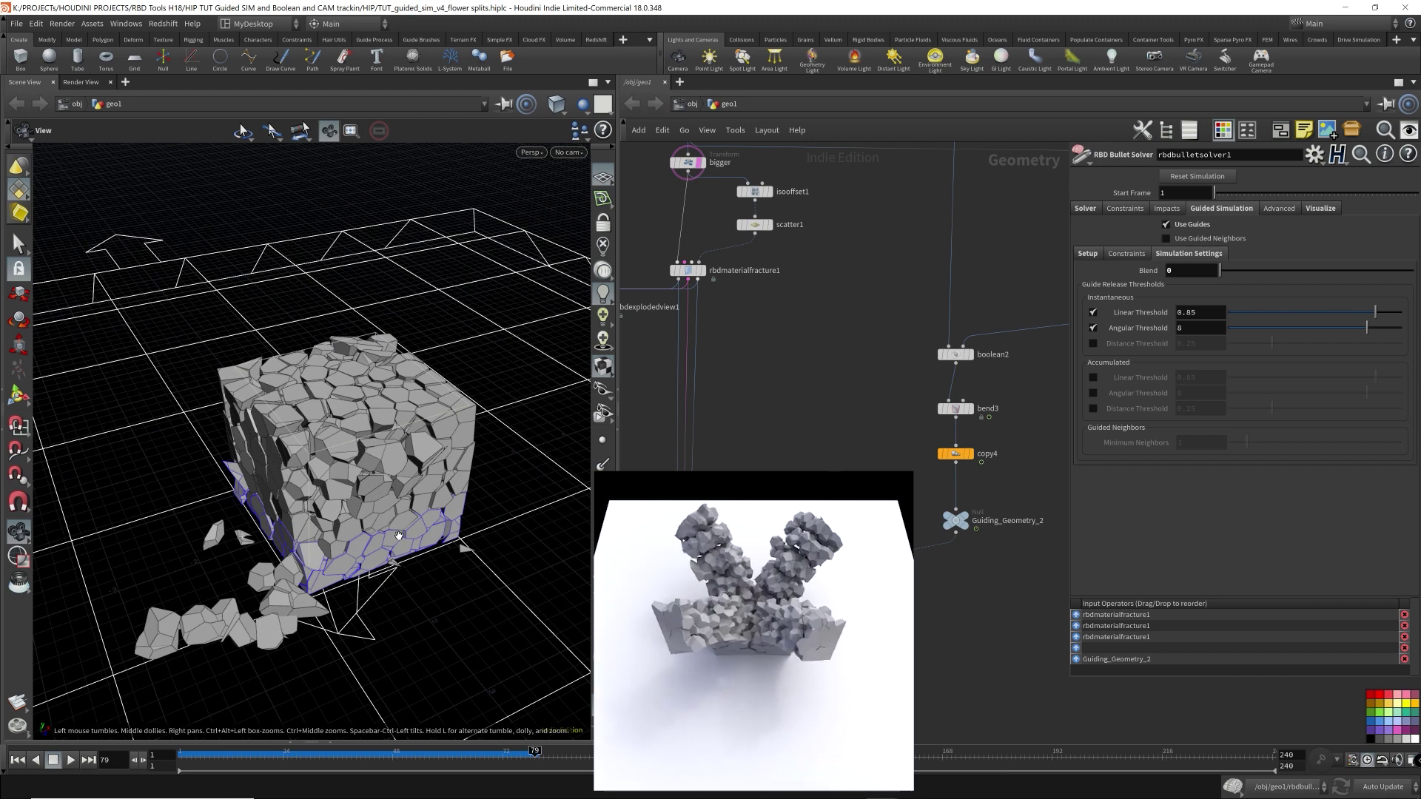
pyautogui.click(389, 753)
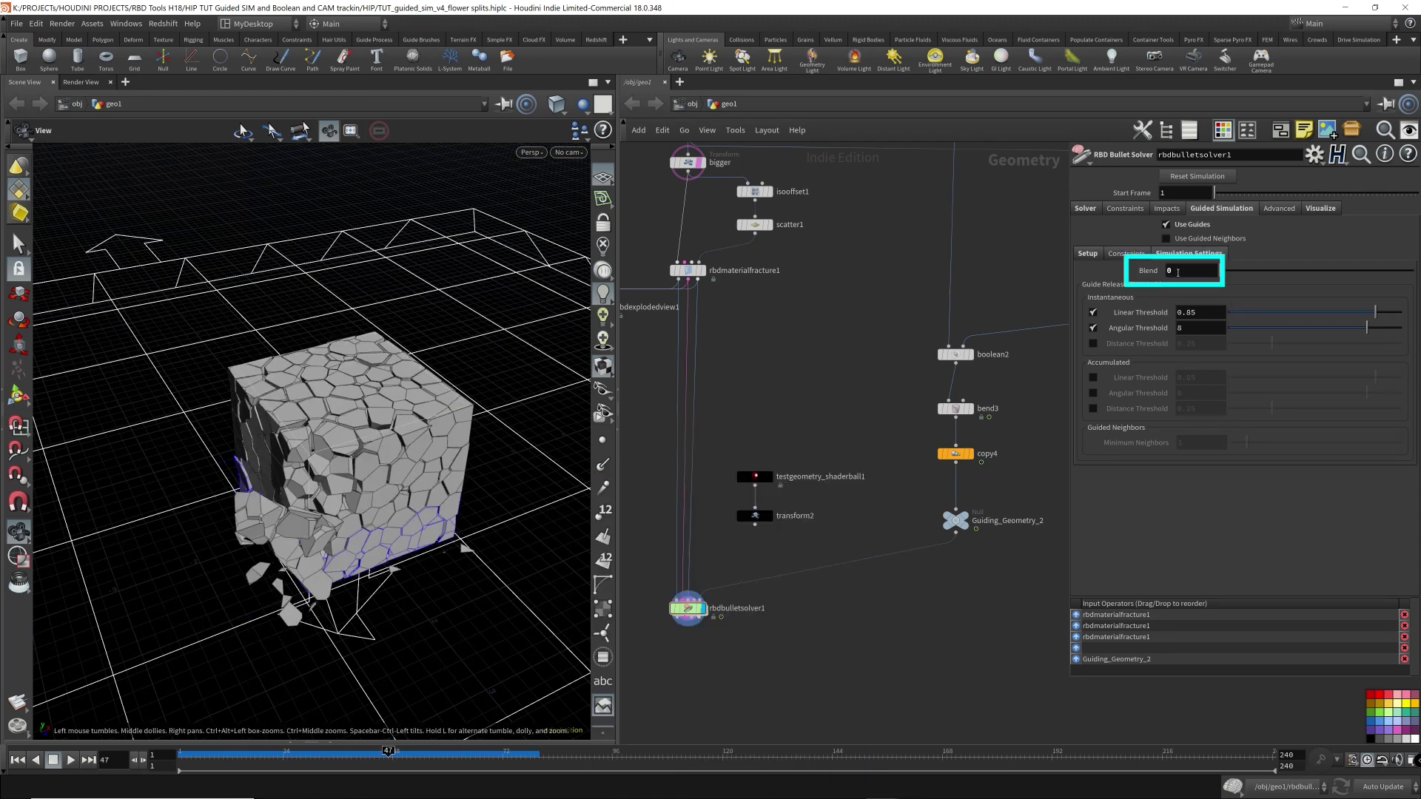
# Step: Return to frame 1 and set the guided simulation's Blend back to 1
pyautogui.moveTo(345, 756); pyautogui.dragTo(179, 756)
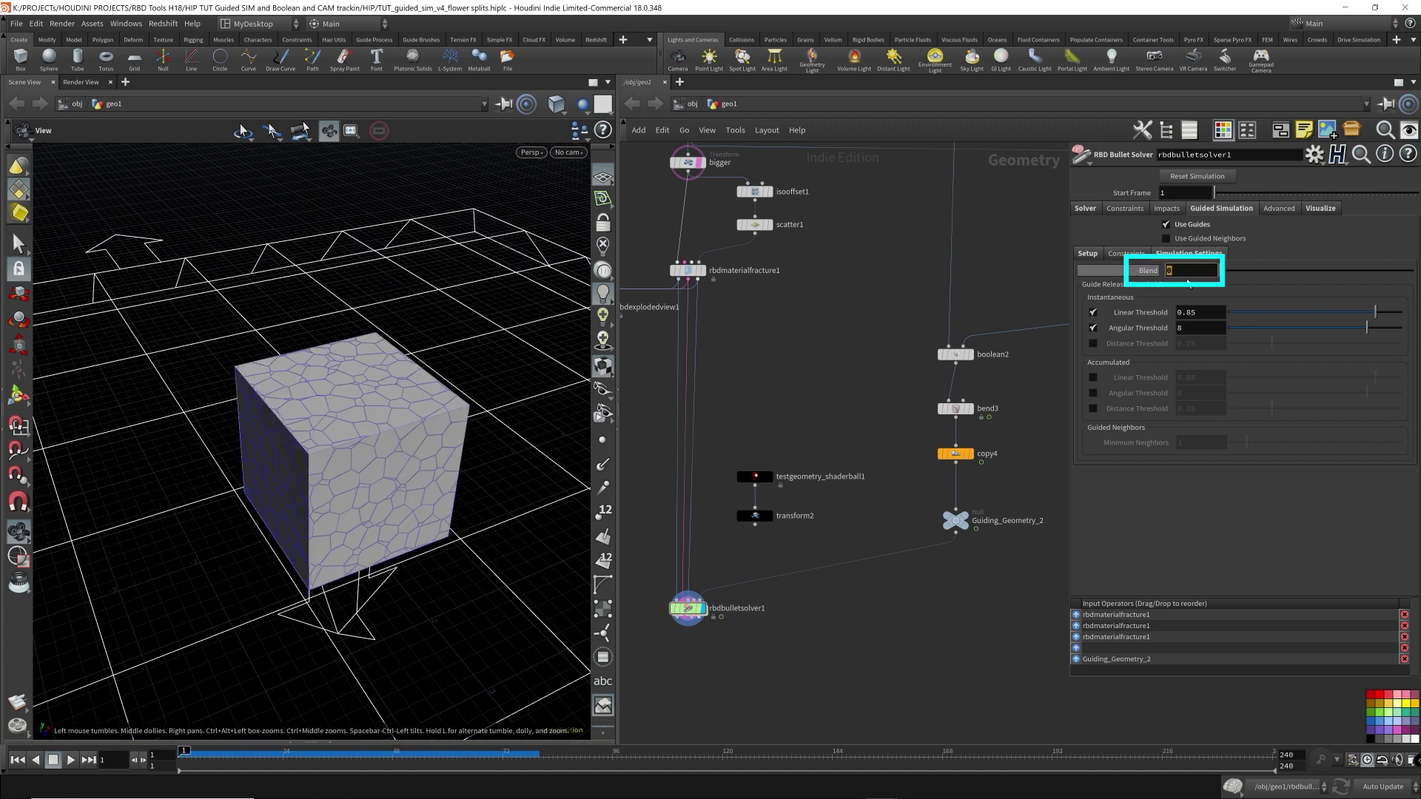
pyautogui.write('1')
pyautogui.press('Return')
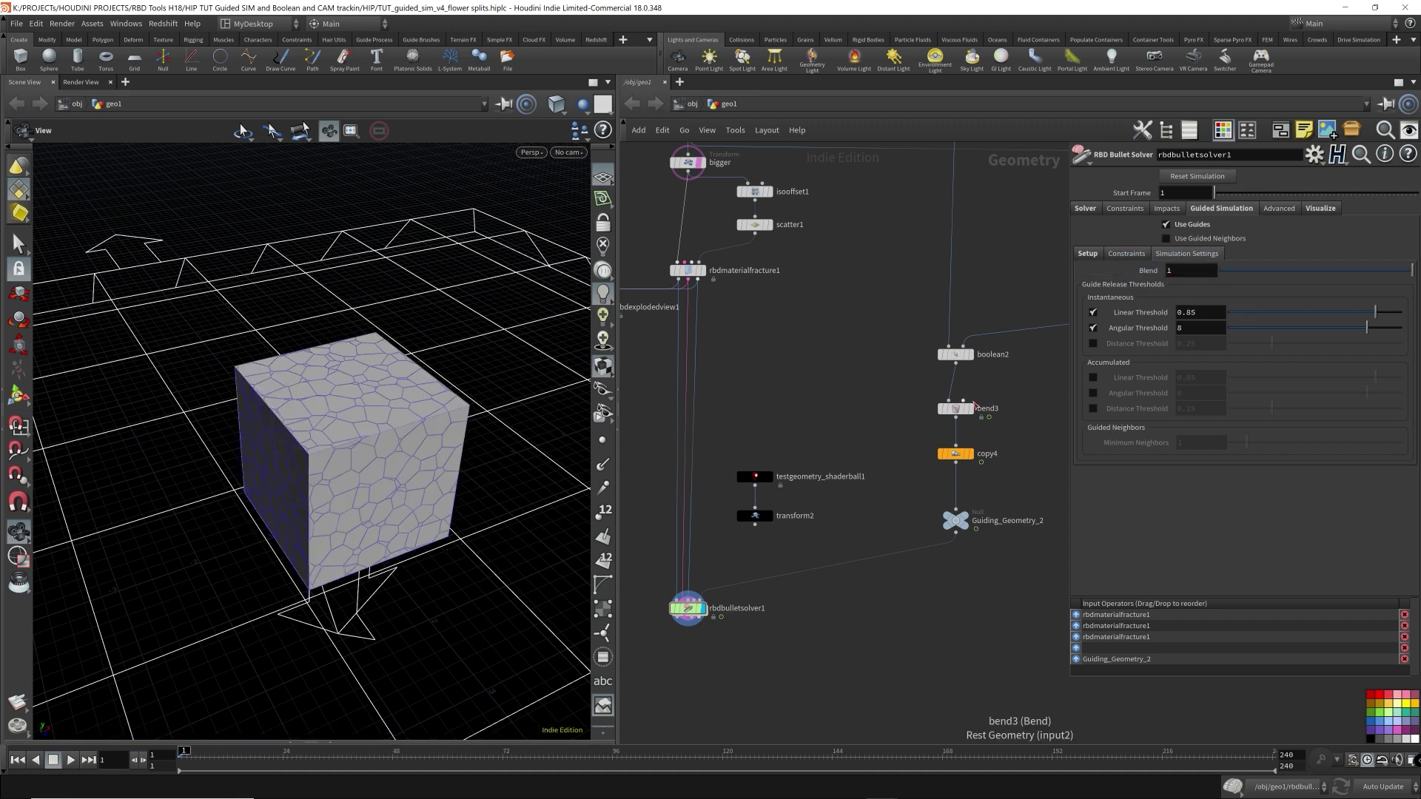
# Step: Play the simulation with Blend at 1, stop it and scrub through the opening motion
pyautogui.press('Up')
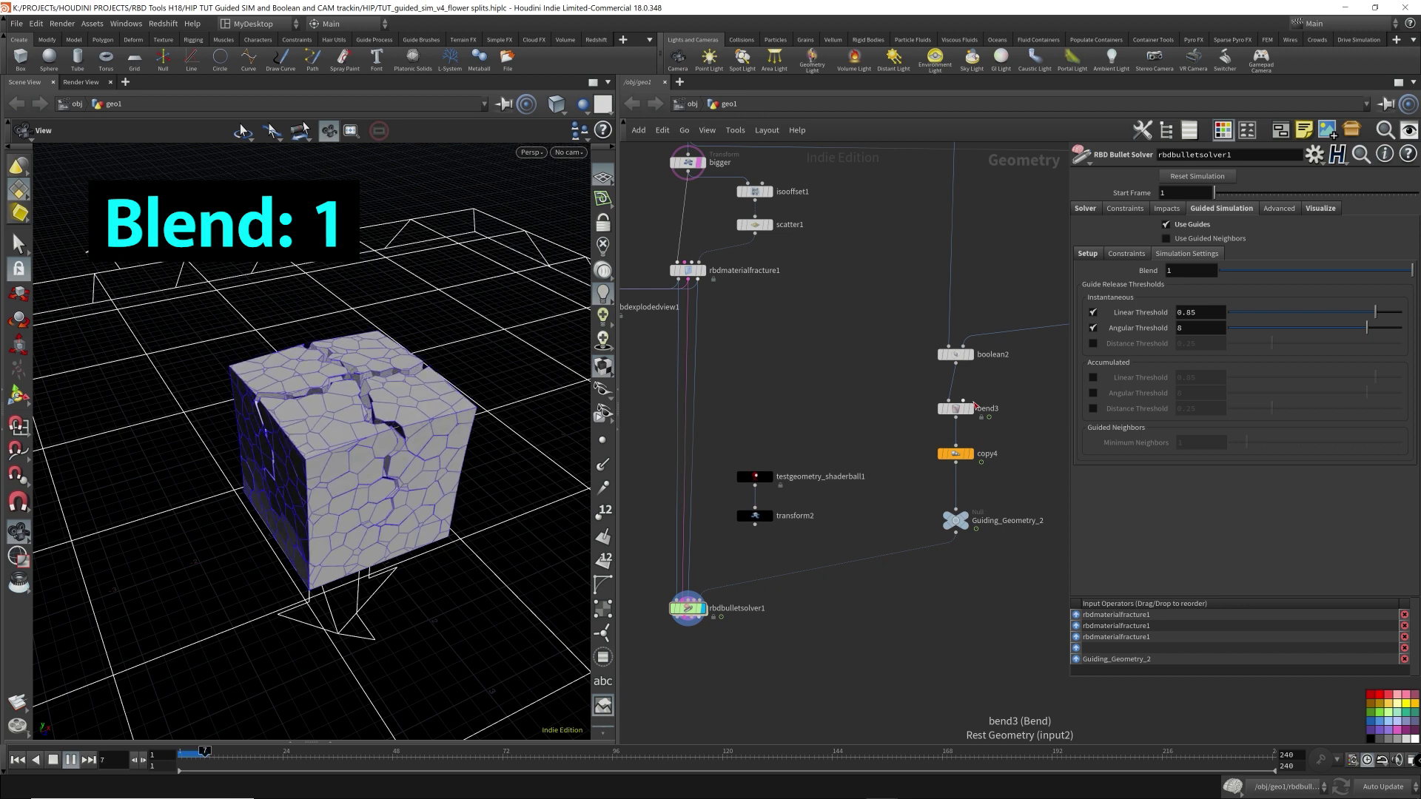
pyautogui.click(54, 762)
pyautogui.click(343, 755)
pyautogui.moveTo(345, 757)
pyautogui.mouseDown()
pyautogui.moveTo(319, 755)
pyautogui.moveTo(390, 755)
pyautogui.moveTo(214, 753)
pyautogui.moveTo(333, 753)
pyautogui.mouseUp()
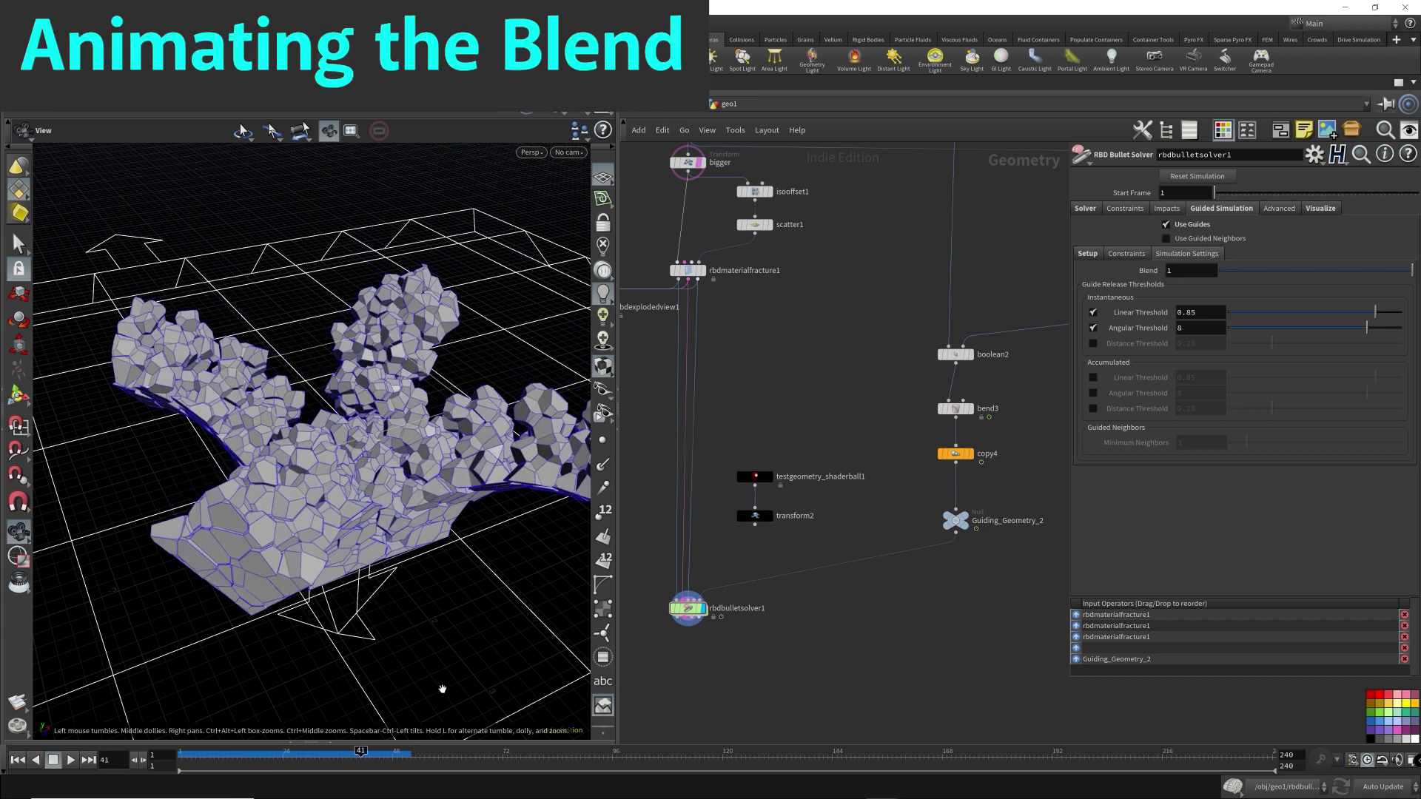
# Step: Step back and forth through the frames around 39 to examine how the guided pieces move with Blend at 1
pyautogui.press('Left')
pyautogui.press('Left')
pyautogui.press('Left')
pyautogui.press('Left')
pyautogui.press('Left')
pyautogui.press('Left')
pyautogui.press('Left')
pyautogui.press('Left')
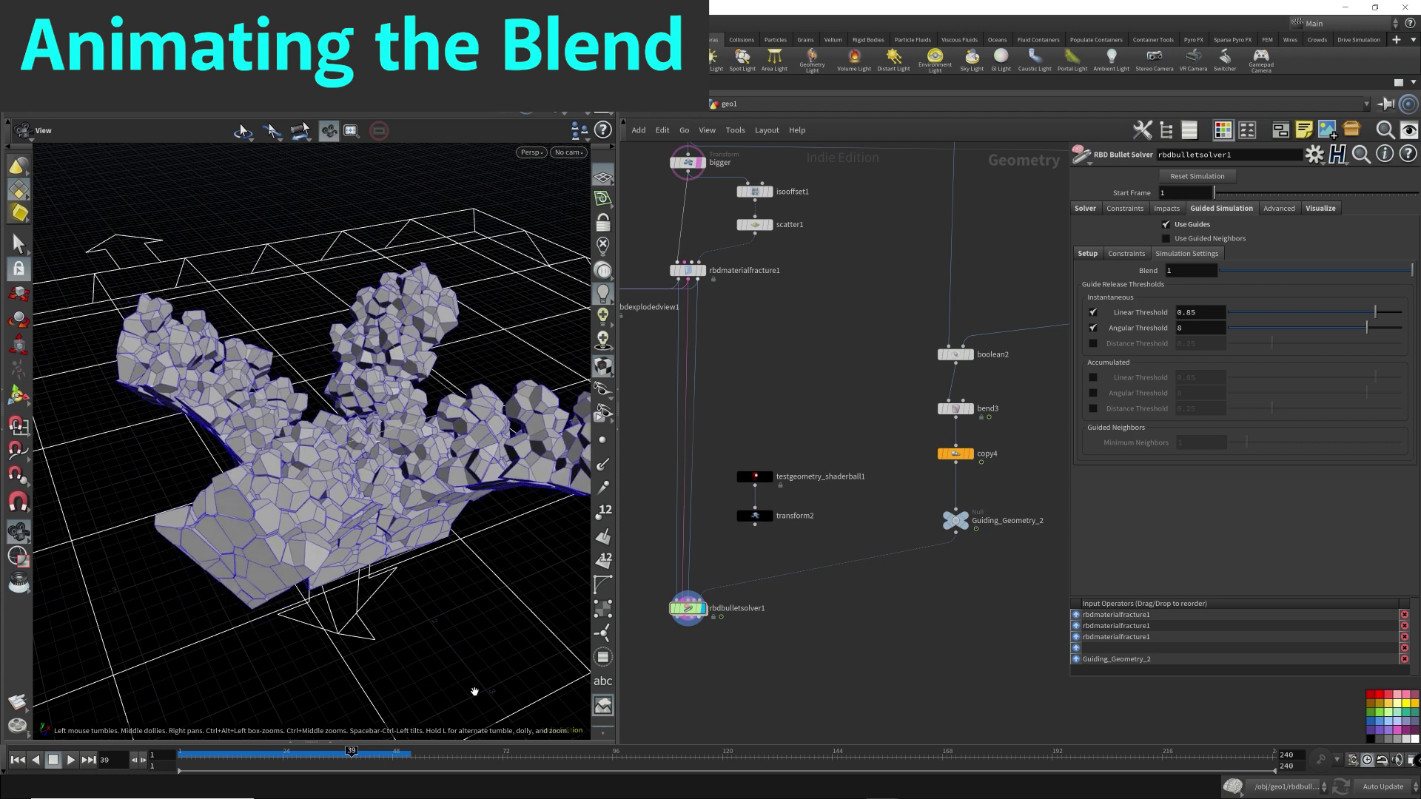
pyautogui.press('Right')
pyautogui.press('Right')
pyautogui.press('Right')
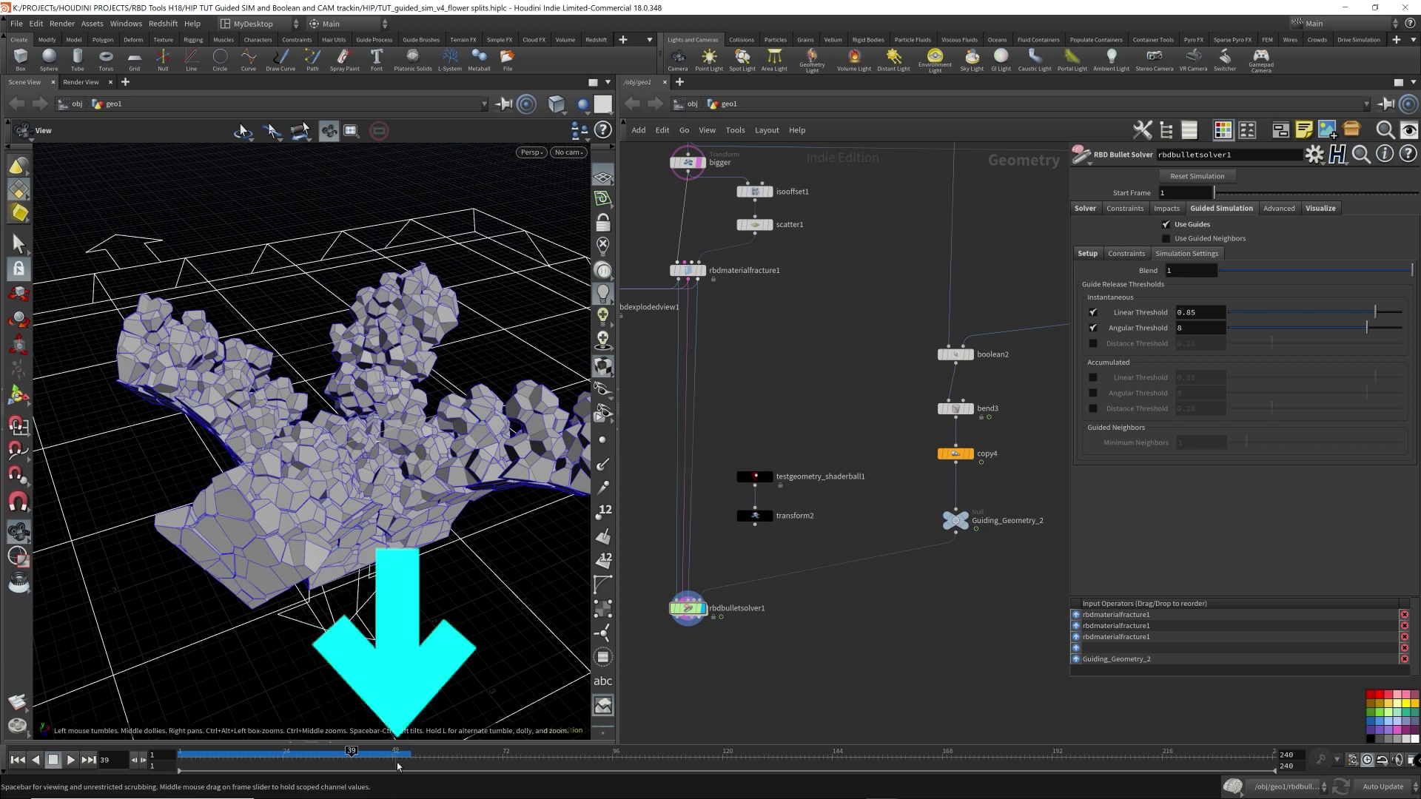
# Step: At frame 35, set a keyframe on rbdbulletsolver1's guided simulation Blend with the value 1
pyautogui.press('Left')
pyautogui.press('Left')
pyautogui.press('Left')
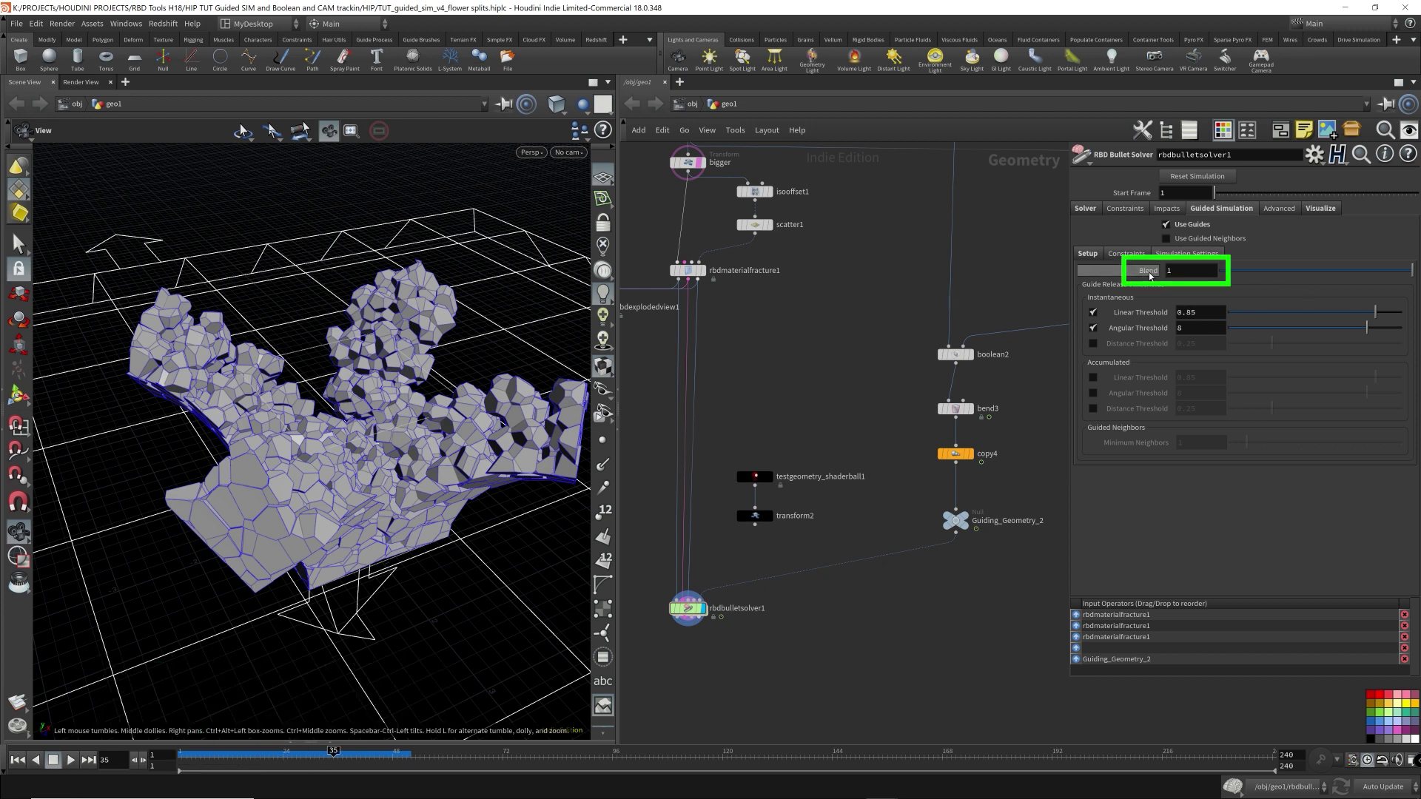
pyautogui.moveTo(1153, 272)
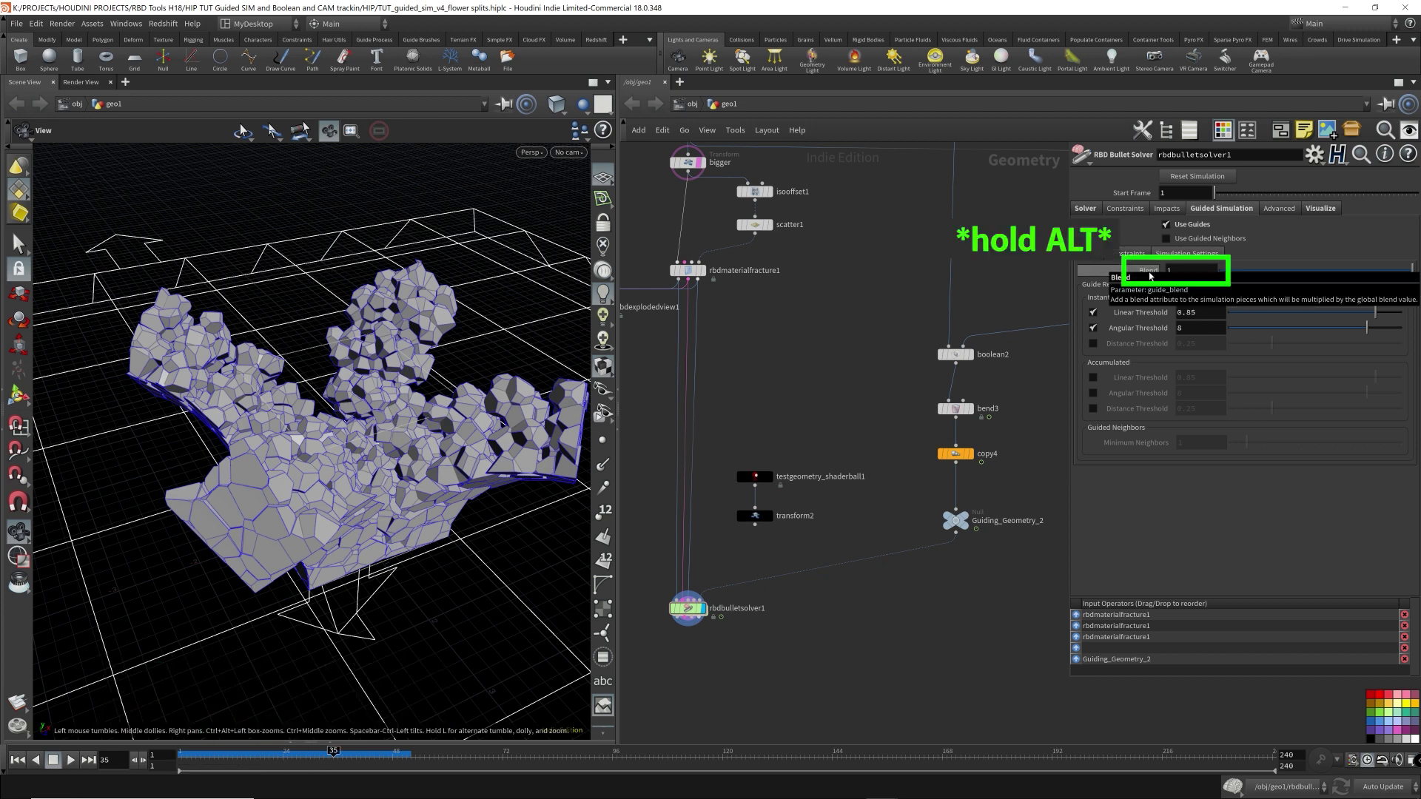
pyautogui.keyDown('alt'); pyautogui.click(1150, 274); pyautogui.keyUp('alt')
pyautogui.keyDown('alt'); pyautogui.click(1168, 272); pyautogui.keyUp('alt')
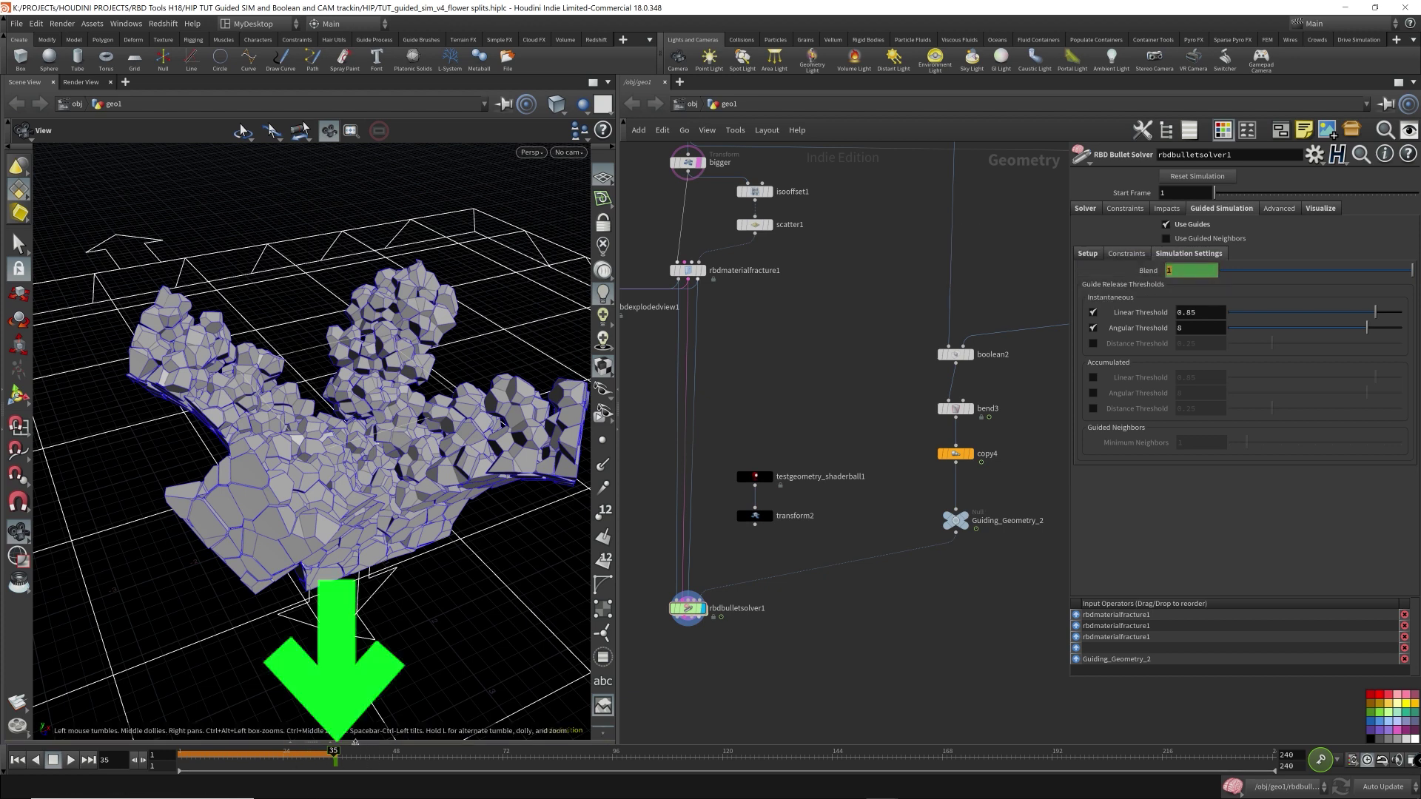
# Step: At frame 48, set the guided simulation's Blend to 0 and keyframe it
pyautogui.click(396, 761)
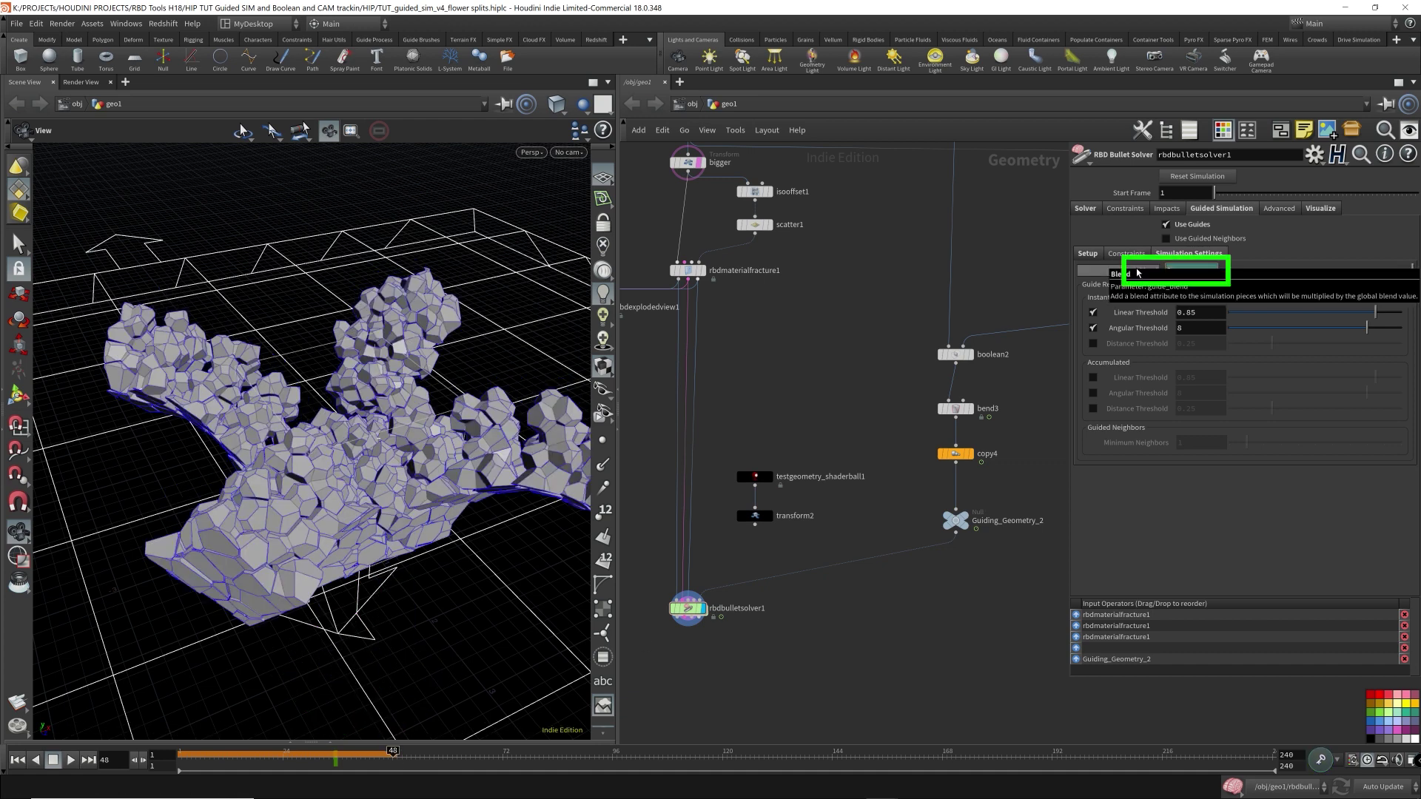
pyautogui.write('0')
pyautogui.press('Return')
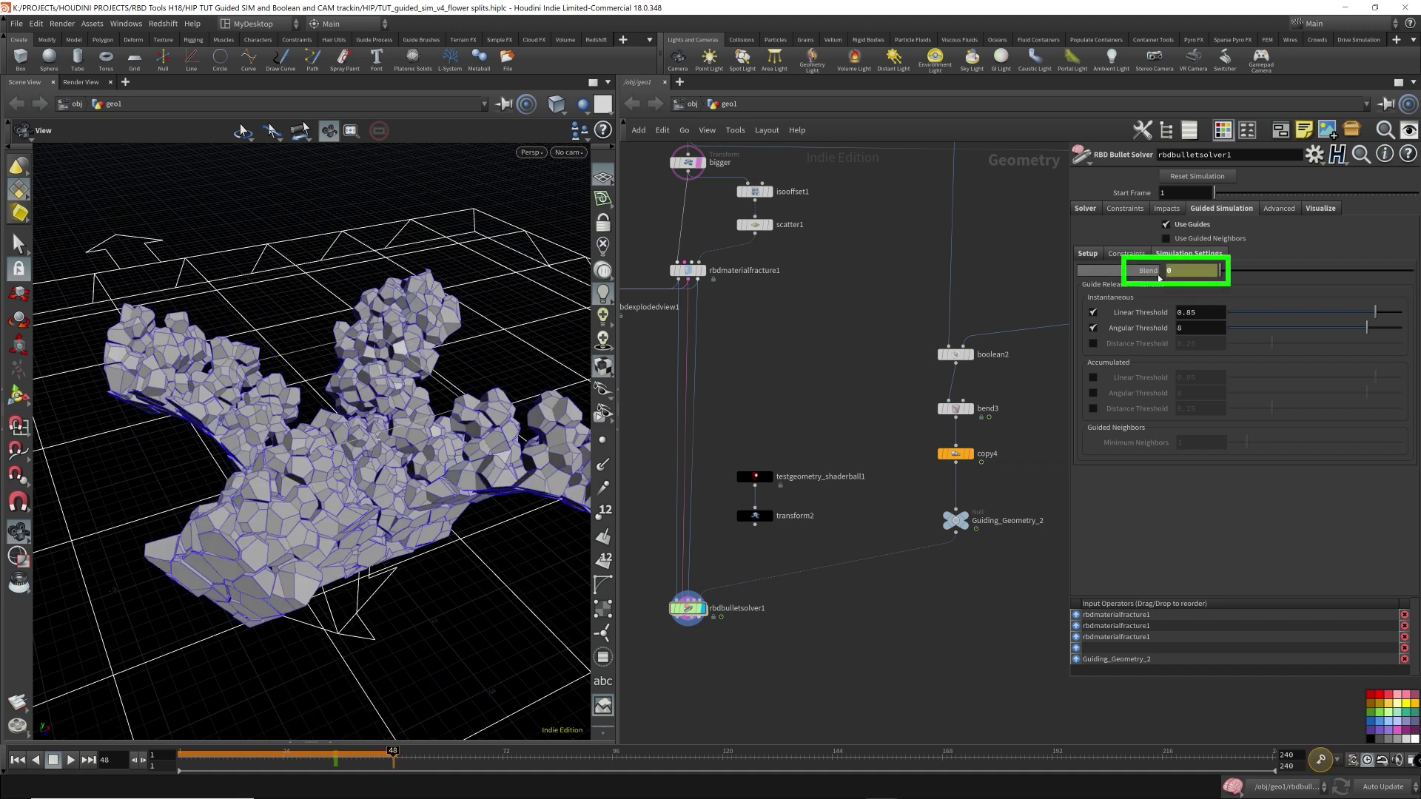
pyautogui.keyDown('alt'); pyautogui.click(1151, 274); pyautogui.keyUp('alt')
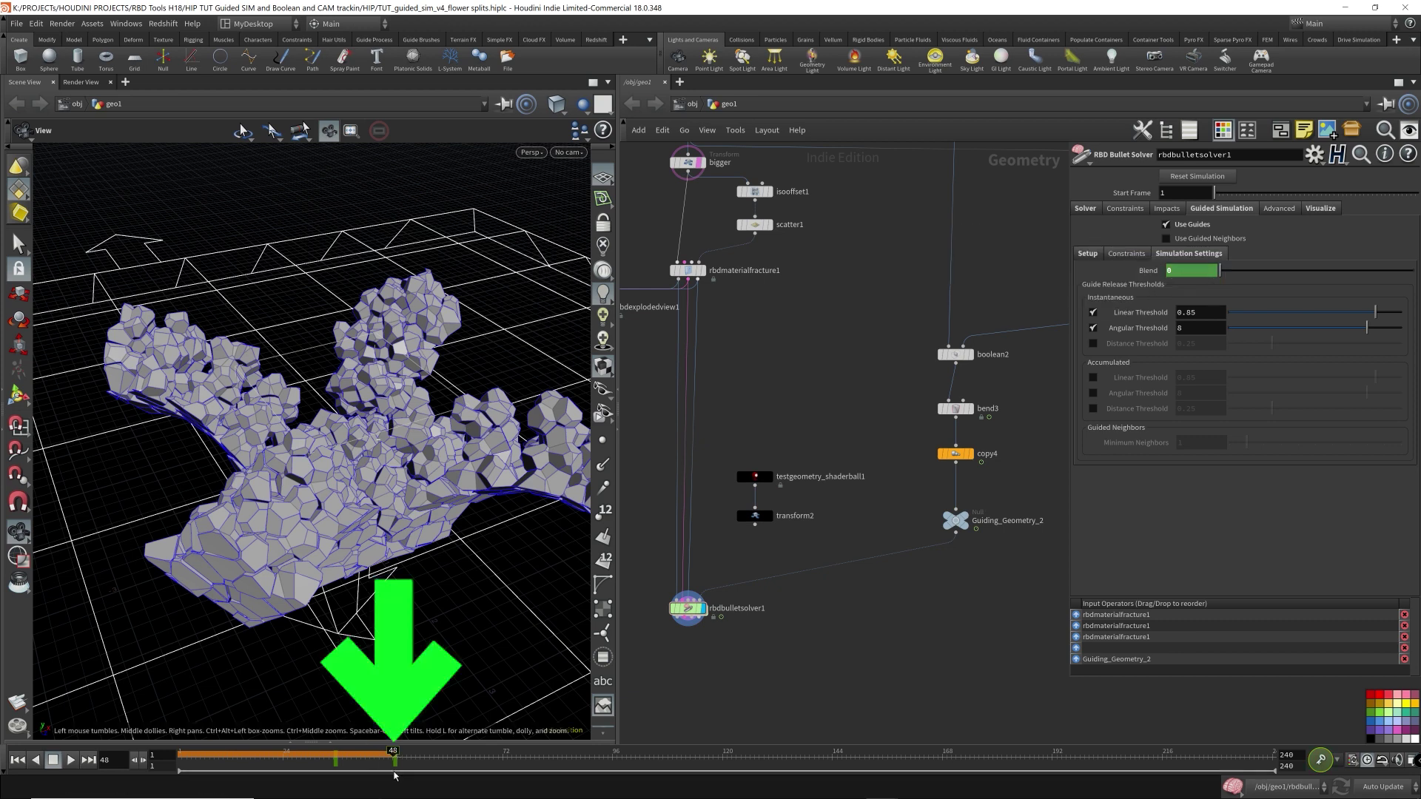
# Step: Play the simulation from frame 1 twice to inspect the animated Blend, stopping after the pieces have collapsed
pyautogui.hotkey('ctrl', 'Up')
pyautogui.press('Up')
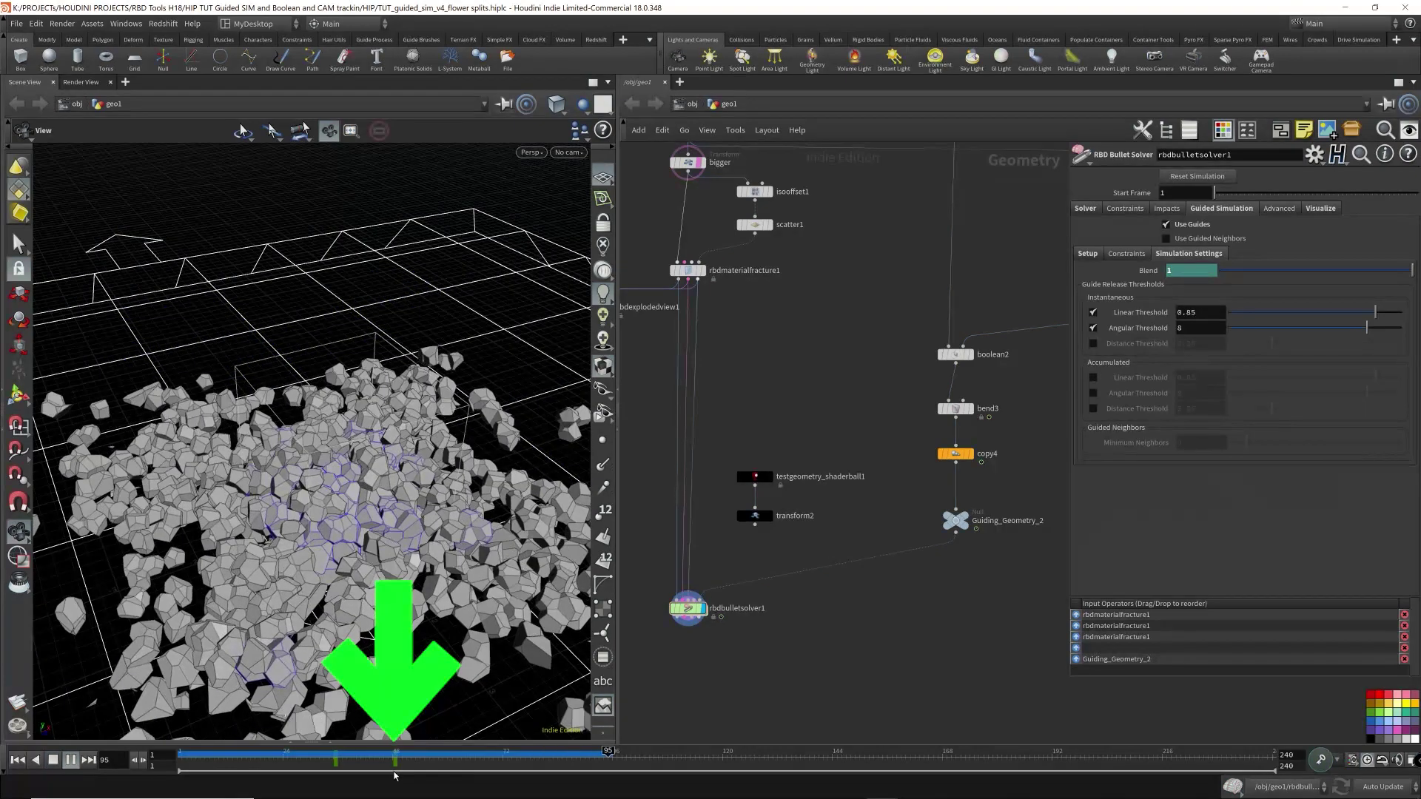
pyautogui.hotkey('ctrl', 'Up')
pyautogui.press('Up')
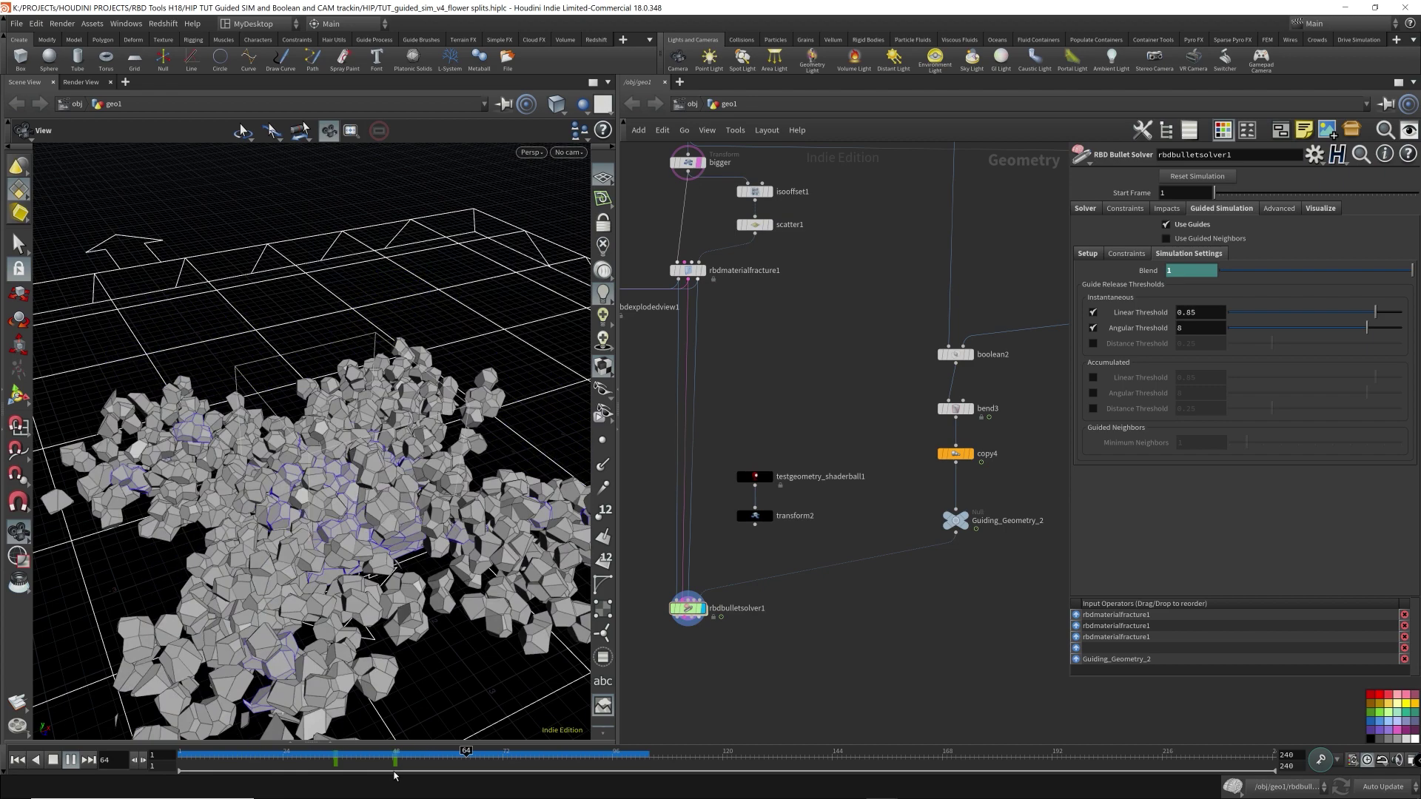
pyautogui.press('Up')
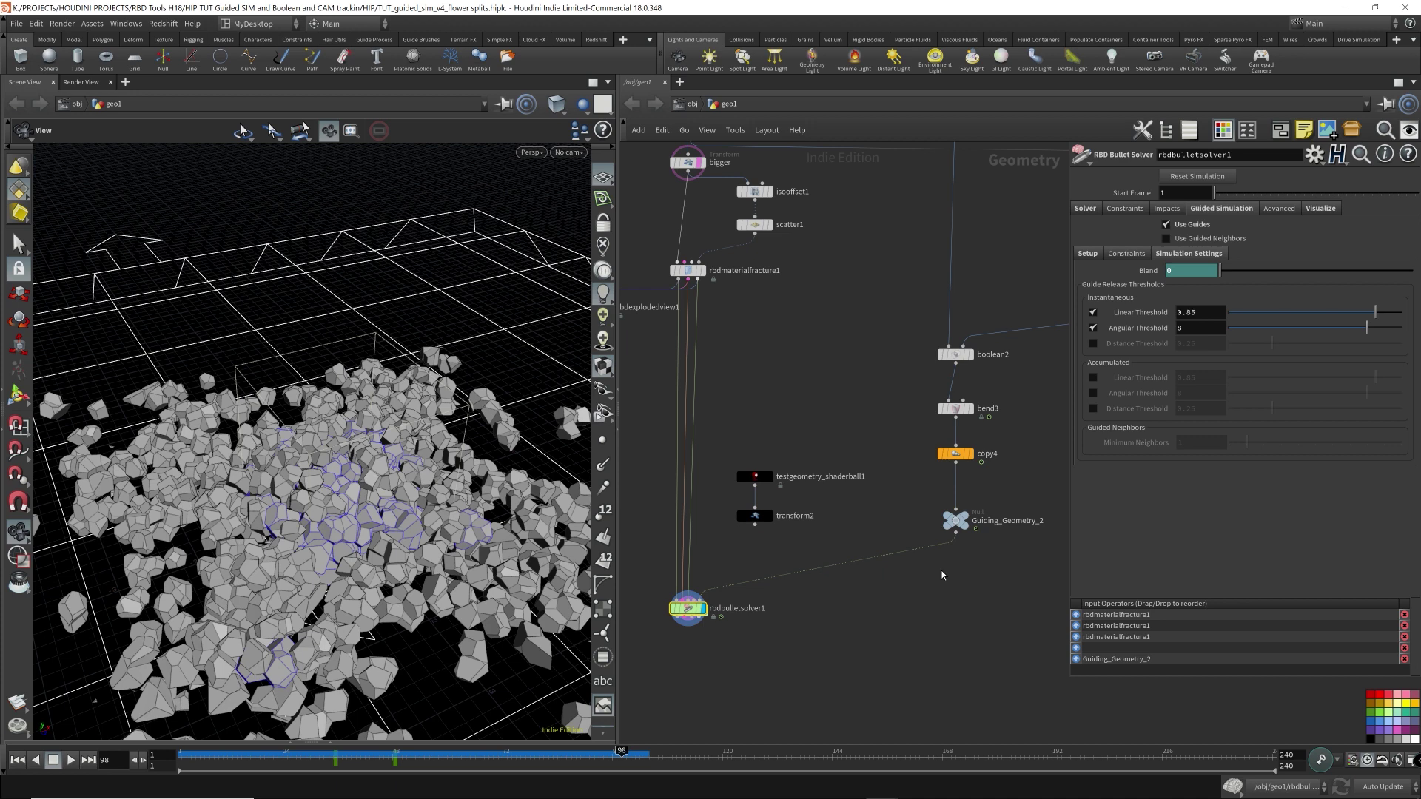
# Step: Open the guided Simulation Settings and review the Strength, Distance to Strength, Distance and Strength Multiplier values
pyautogui.click(1199, 255)
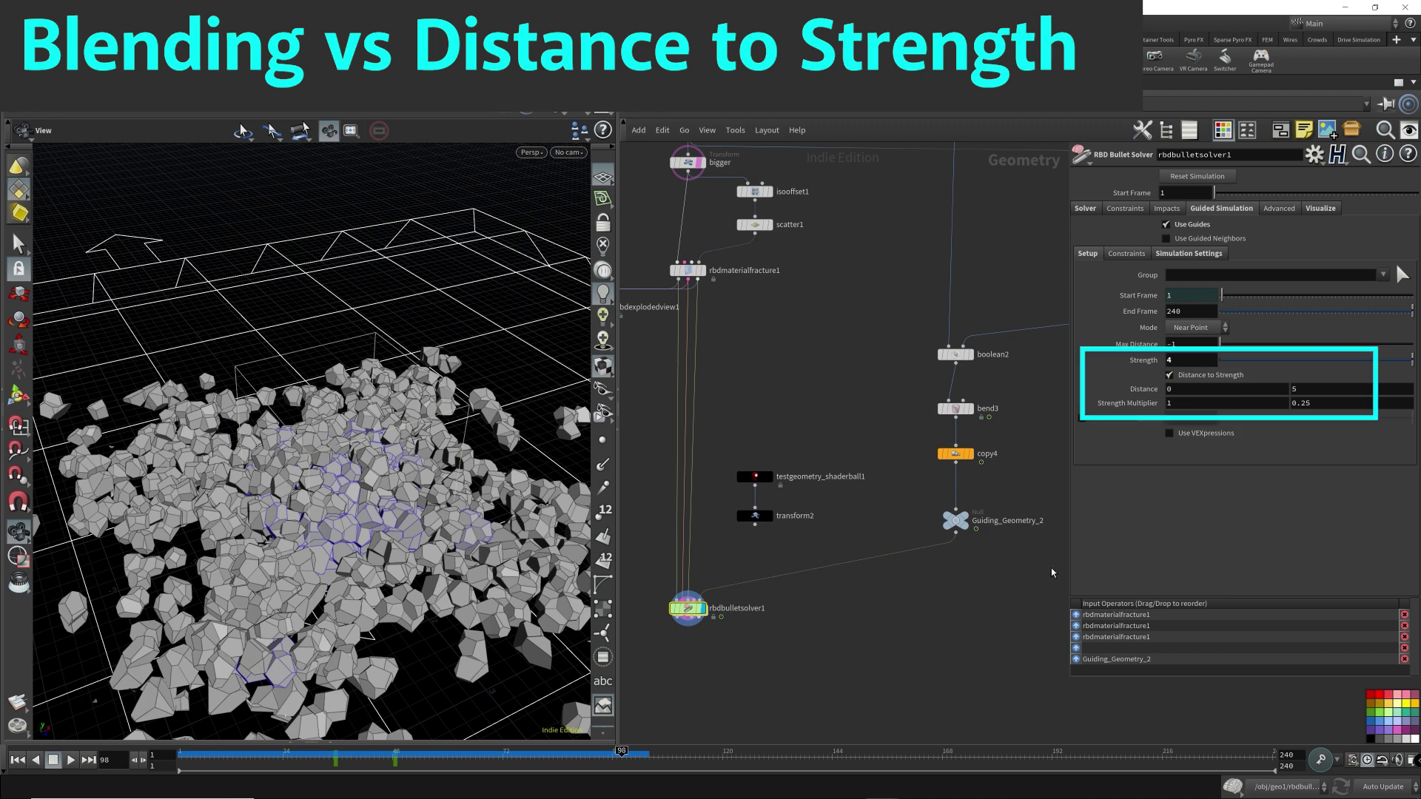
pyautogui.click(1192, 254)
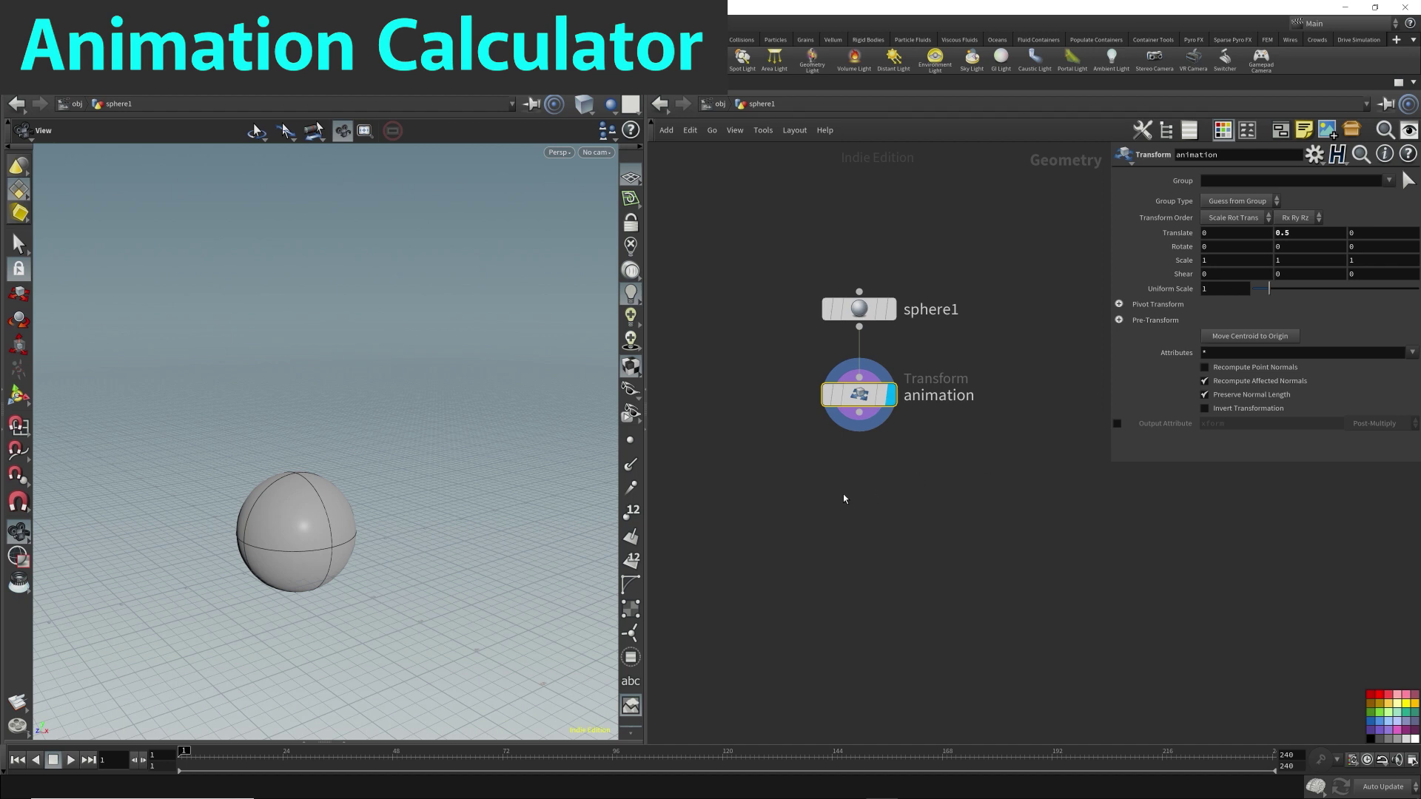
# Step: In the sphere1 network, keyframe the animation Transform node's Translate at frame 1 with the values 0, 0.5, 0
pyautogui.moveTo(819, 244); pyautogui.dragTo(1028, 328)
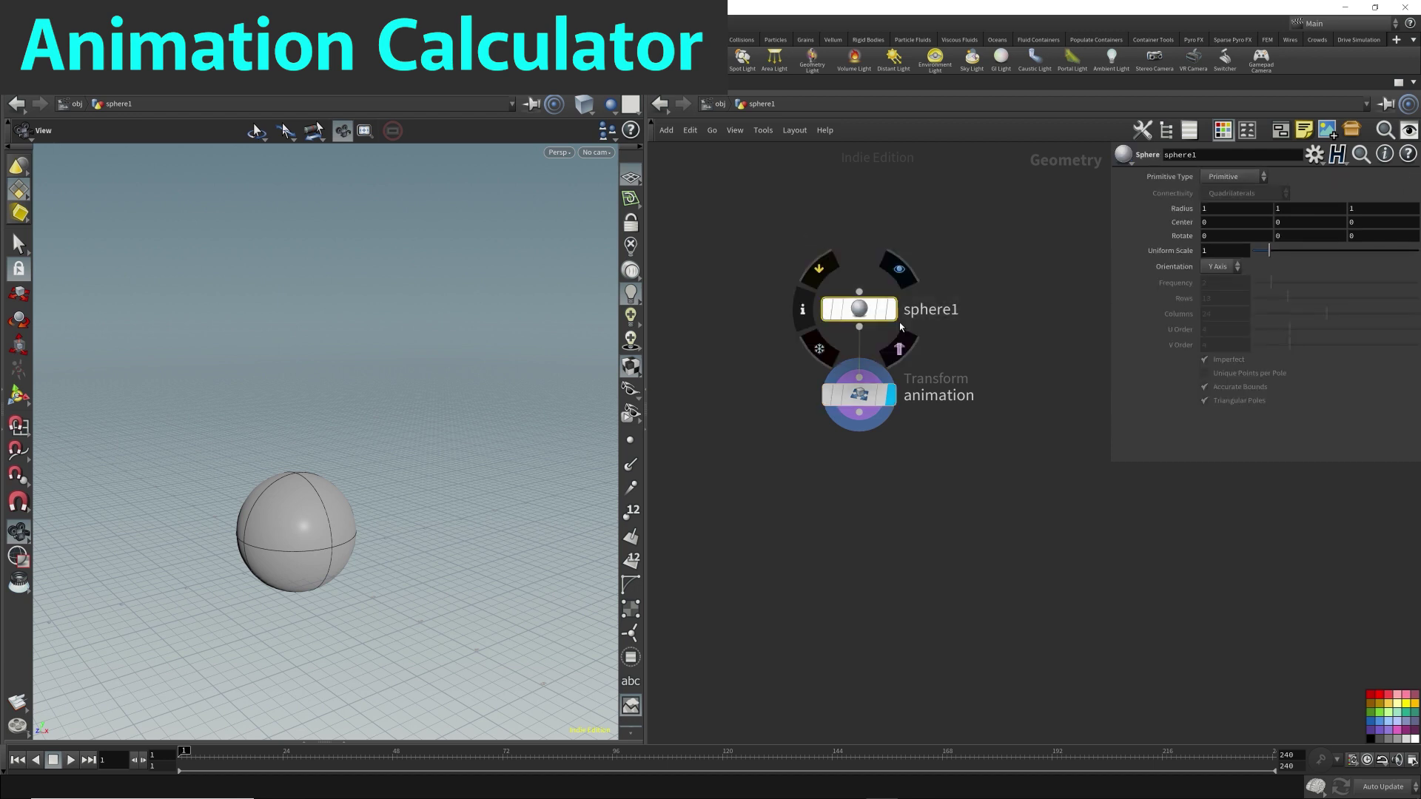
pyautogui.moveTo(788, 453); pyautogui.dragTo(975, 366)
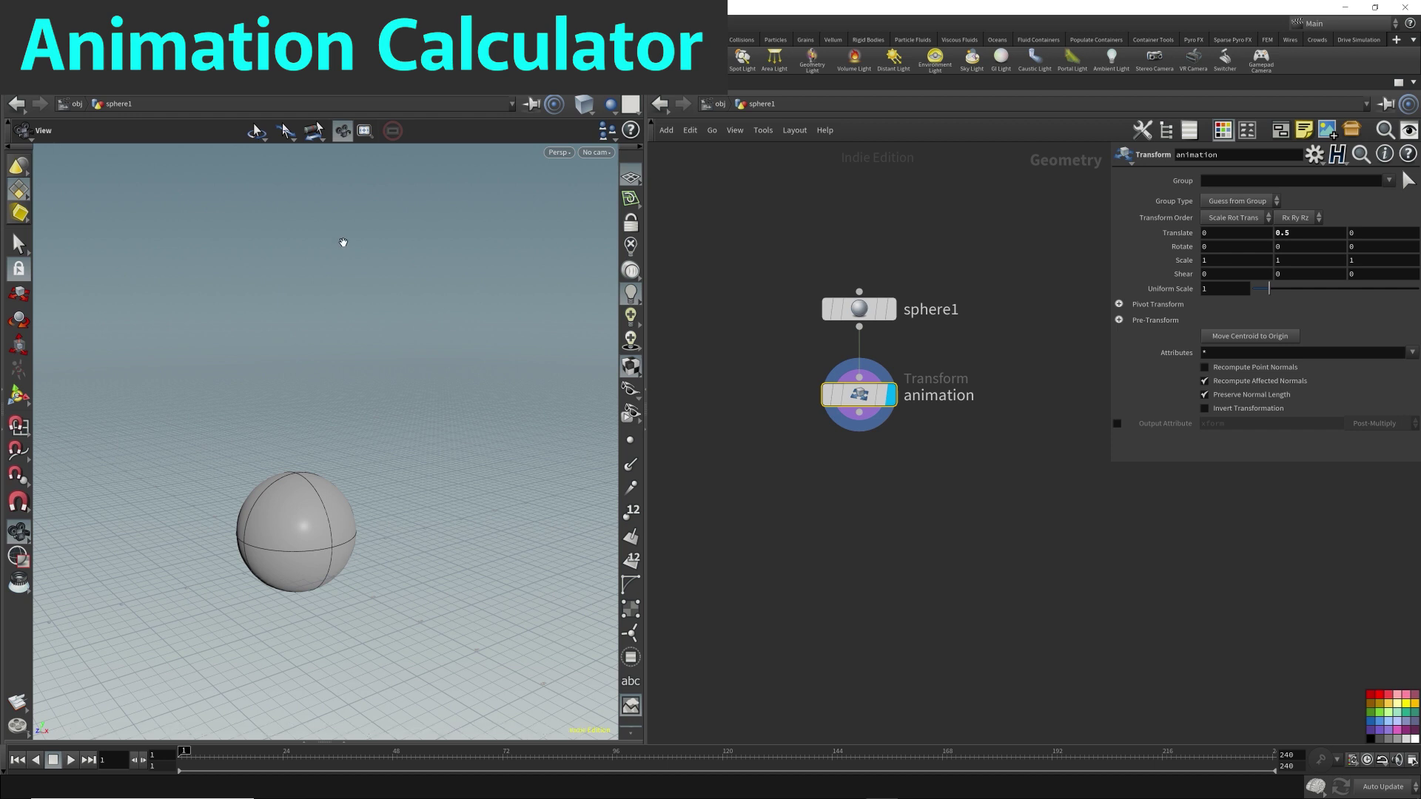
pyautogui.moveTo(288, 753)
pyautogui.mouseDown()
pyautogui.moveTo(226, 753)
pyautogui.moveTo(325, 756)
pyautogui.moveTo(179, 755)
pyautogui.mouseUp()
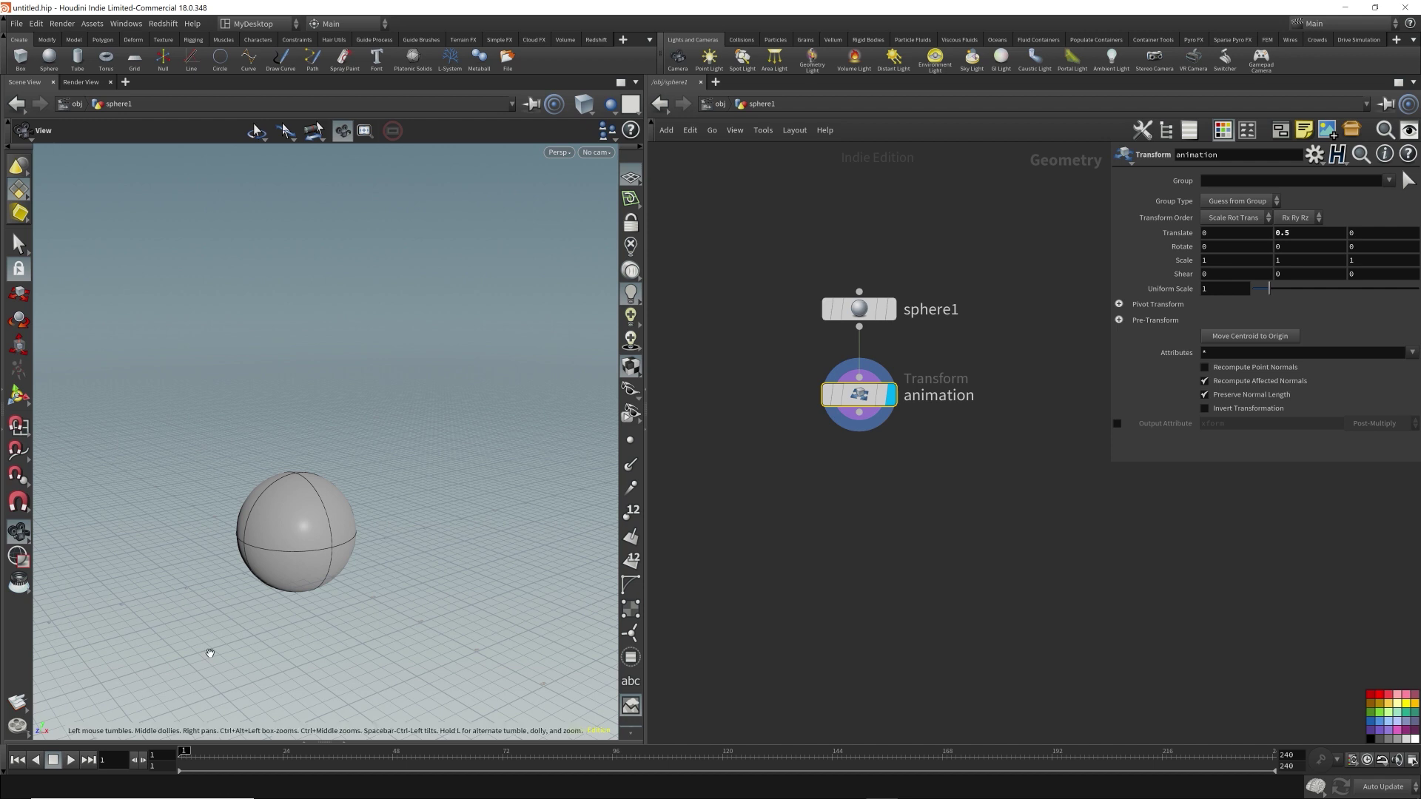
pyautogui.keyDown('alt'); pyautogui.click(1182, 235); pyautogui.keyUp('alt')
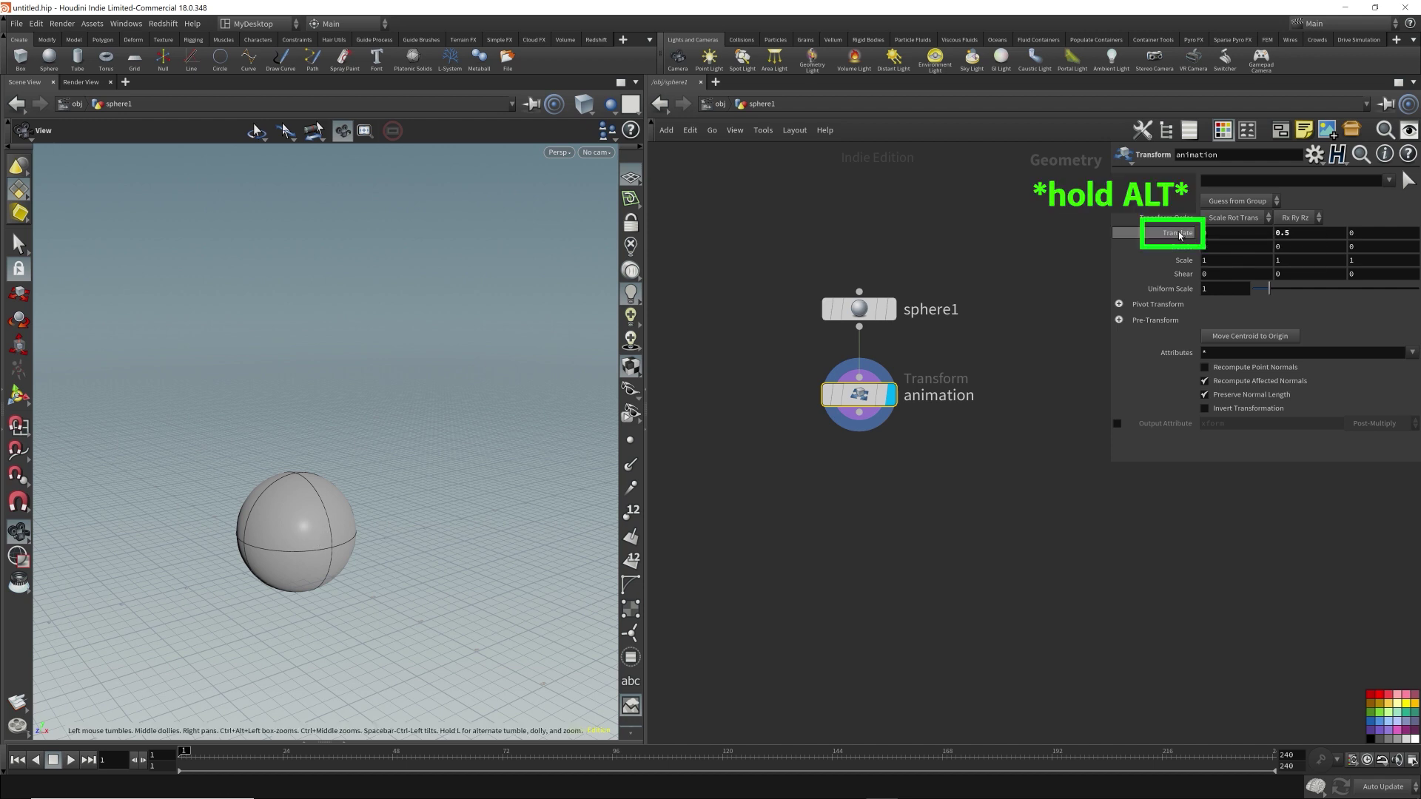
pyautogui.keyDown('alt'); pyautogui.click(1180, 237); pyautogui.keyUp('alt')
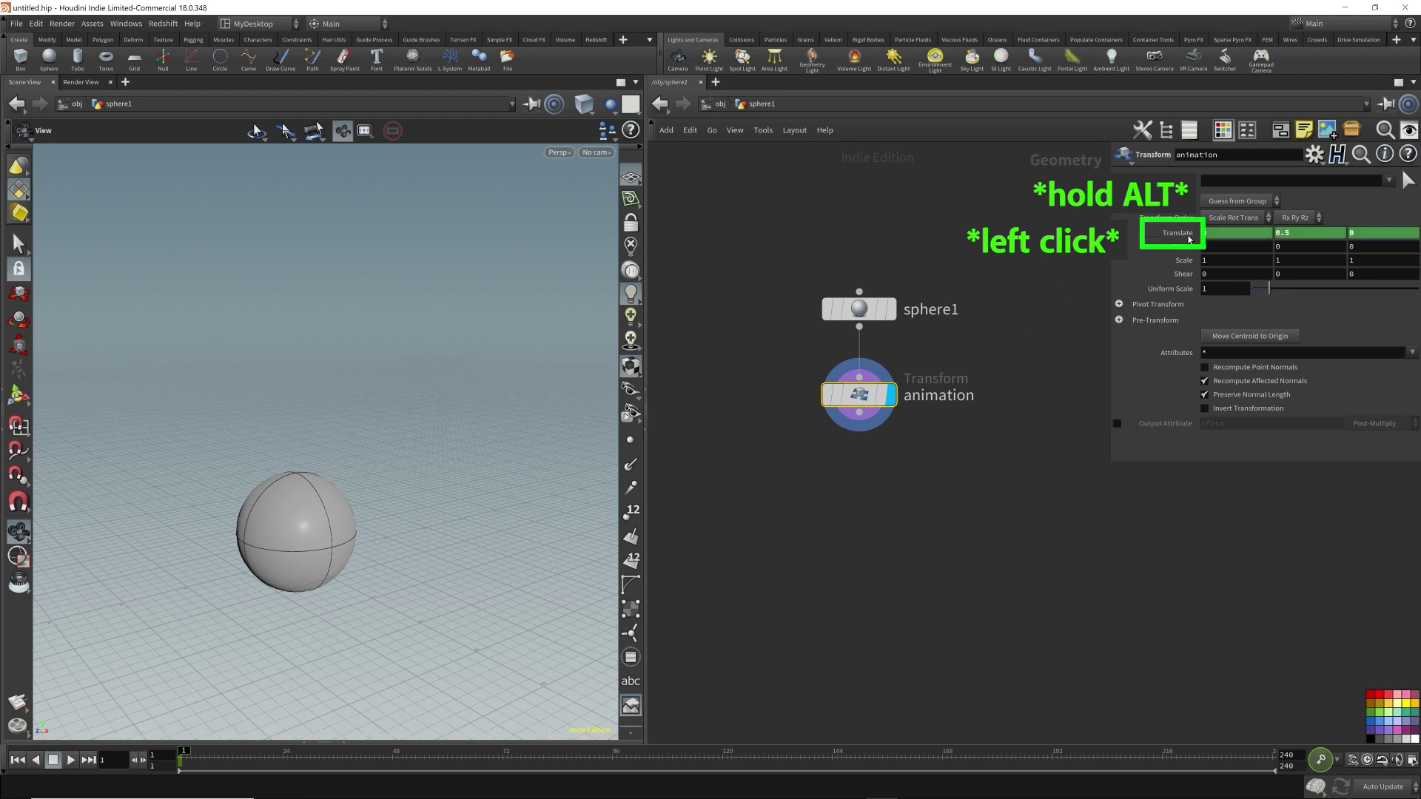
pyautogui.moveTo(766, 433); pyautogui.dragTo(1073, 344)
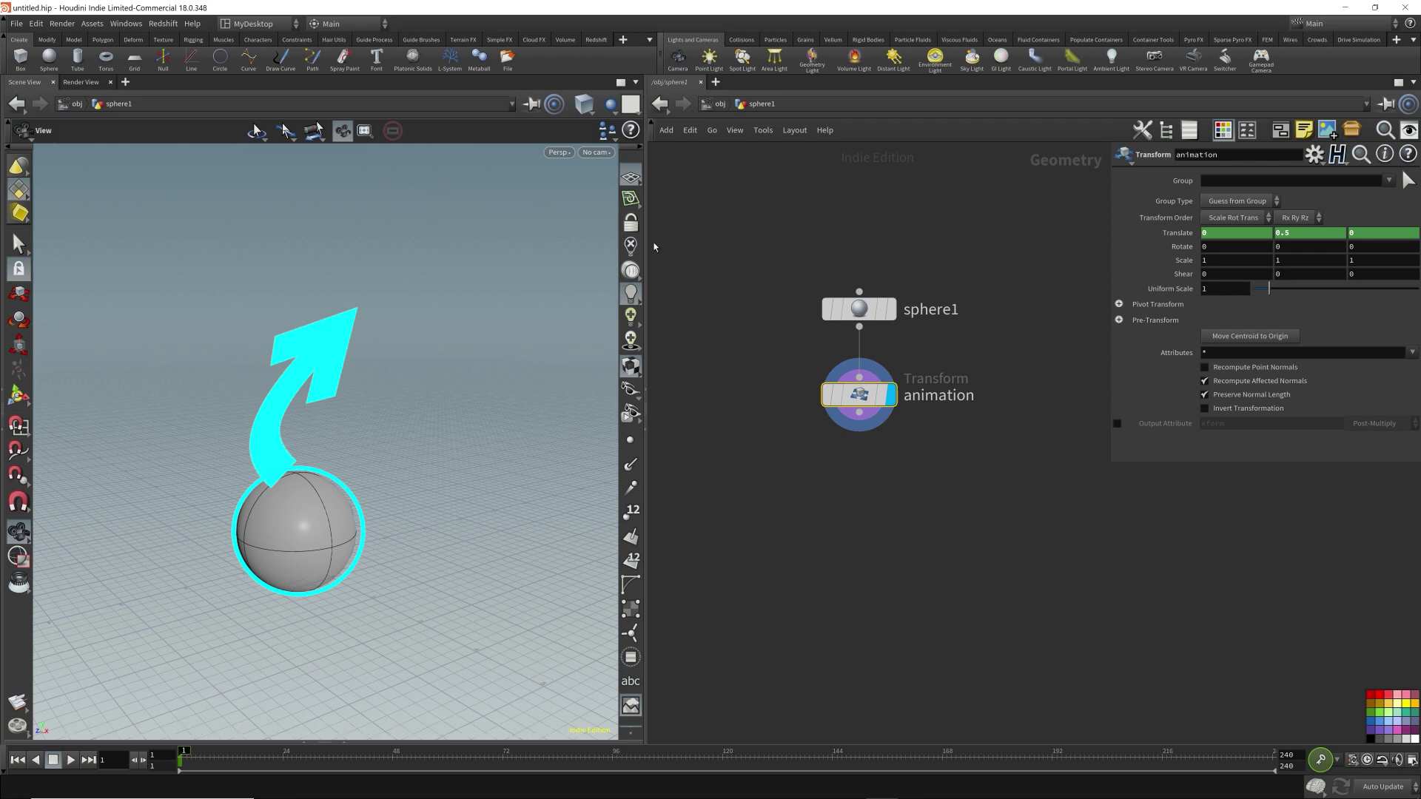
# Step: Switch to the browser at bubblepins.com, search the site for "animation calculator" and open the Animation Calculator article
pyautogui.hotkey('alt', 'Tab')
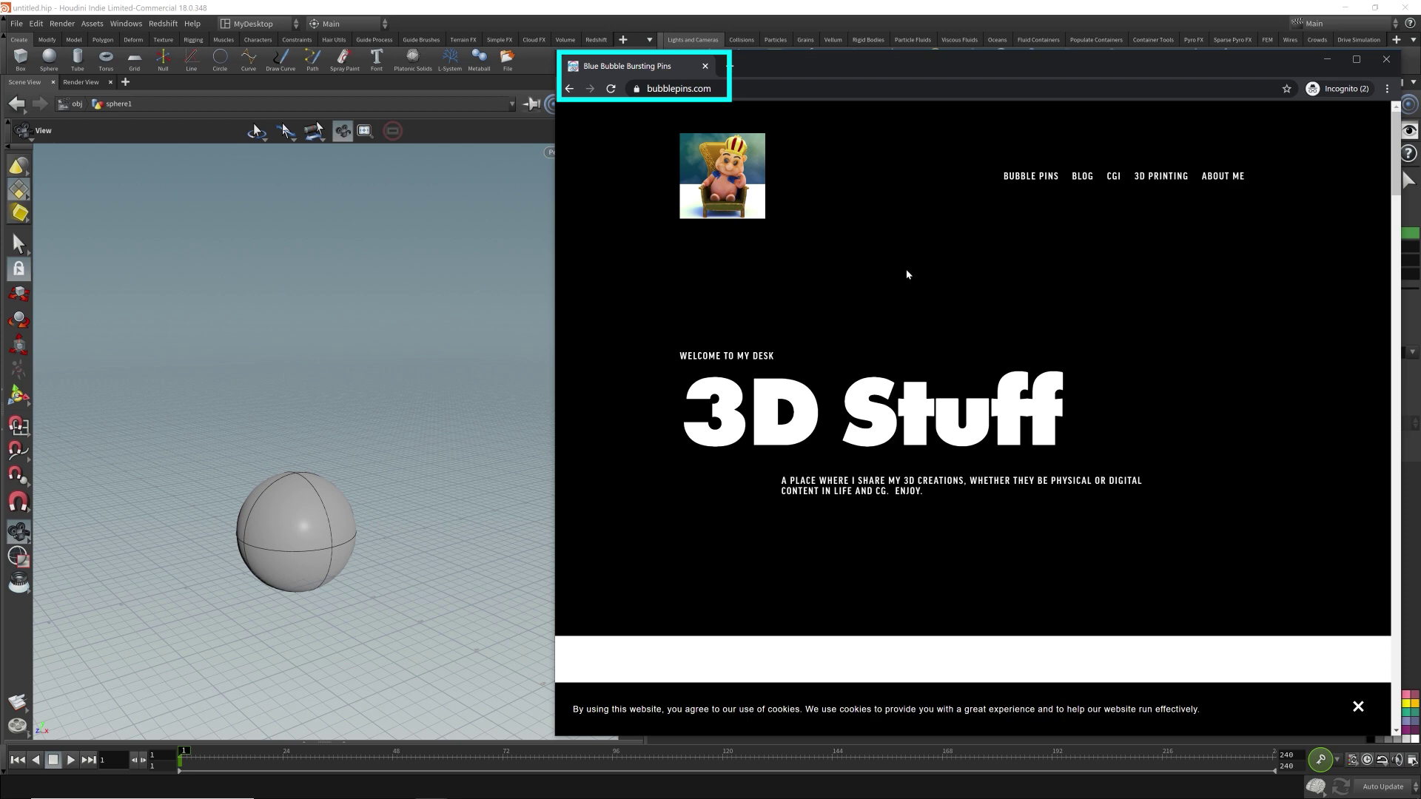
pyautogui.scroll(-5, 1038, 318)
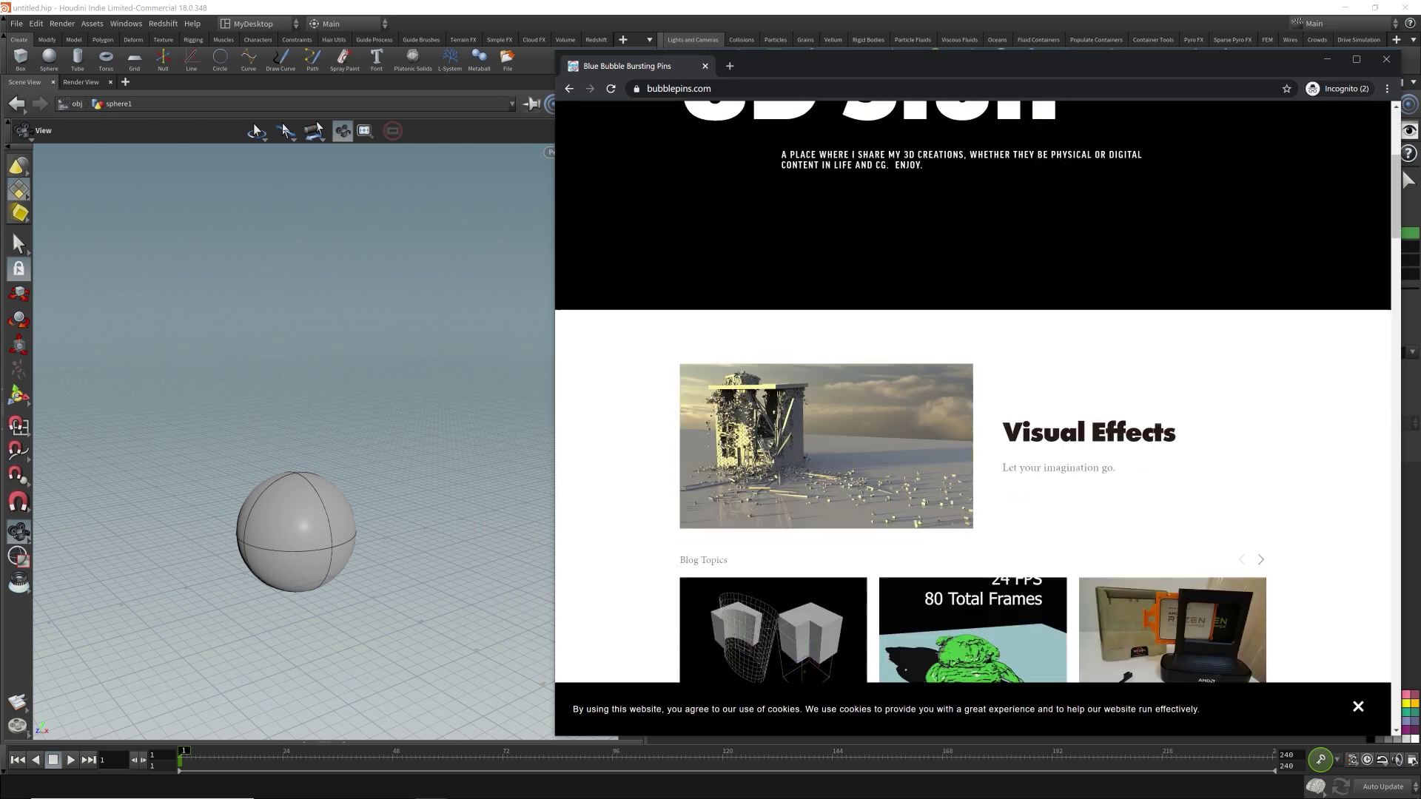
pyautogui.scroll(-2, 1039, 318)
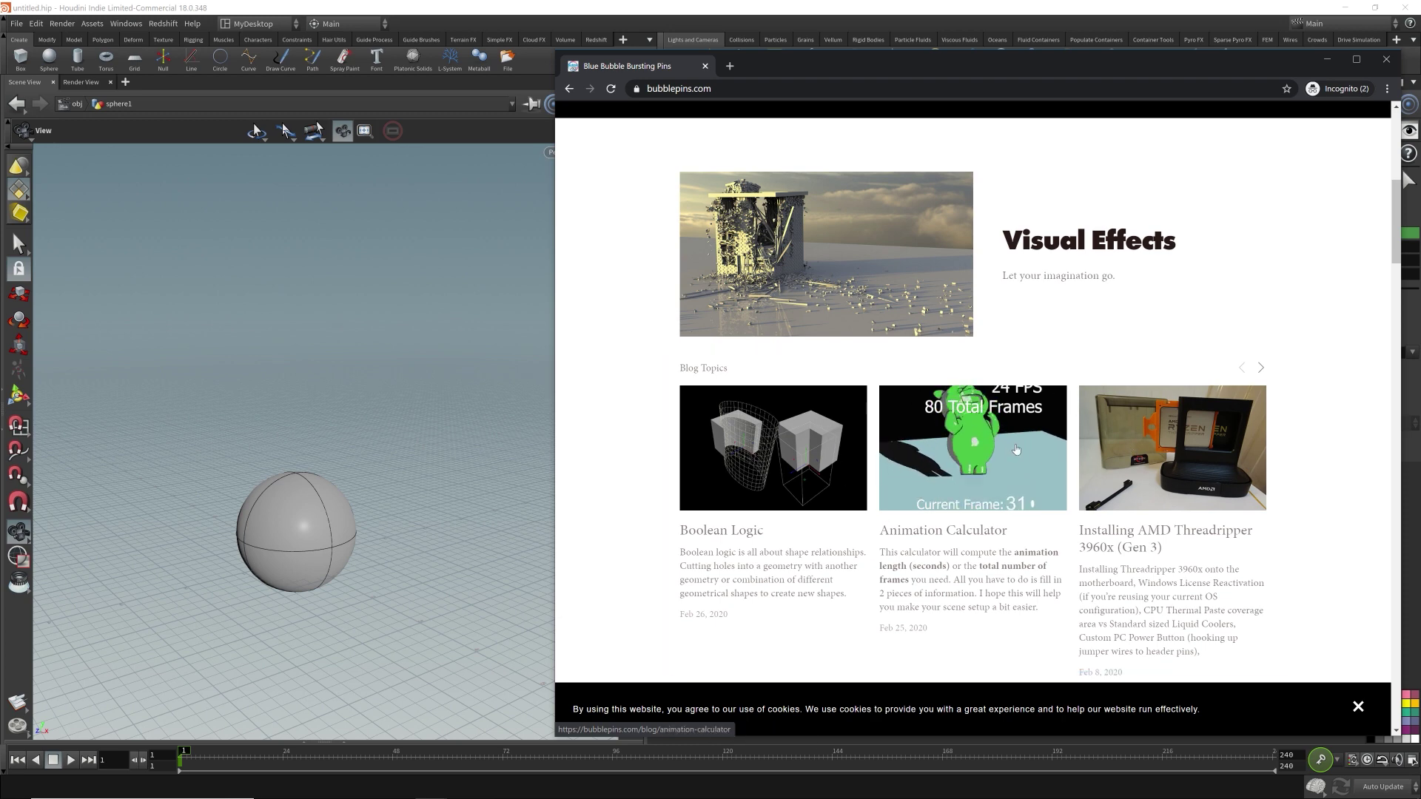
pyautogui.scroll(-3, 1025, 451)
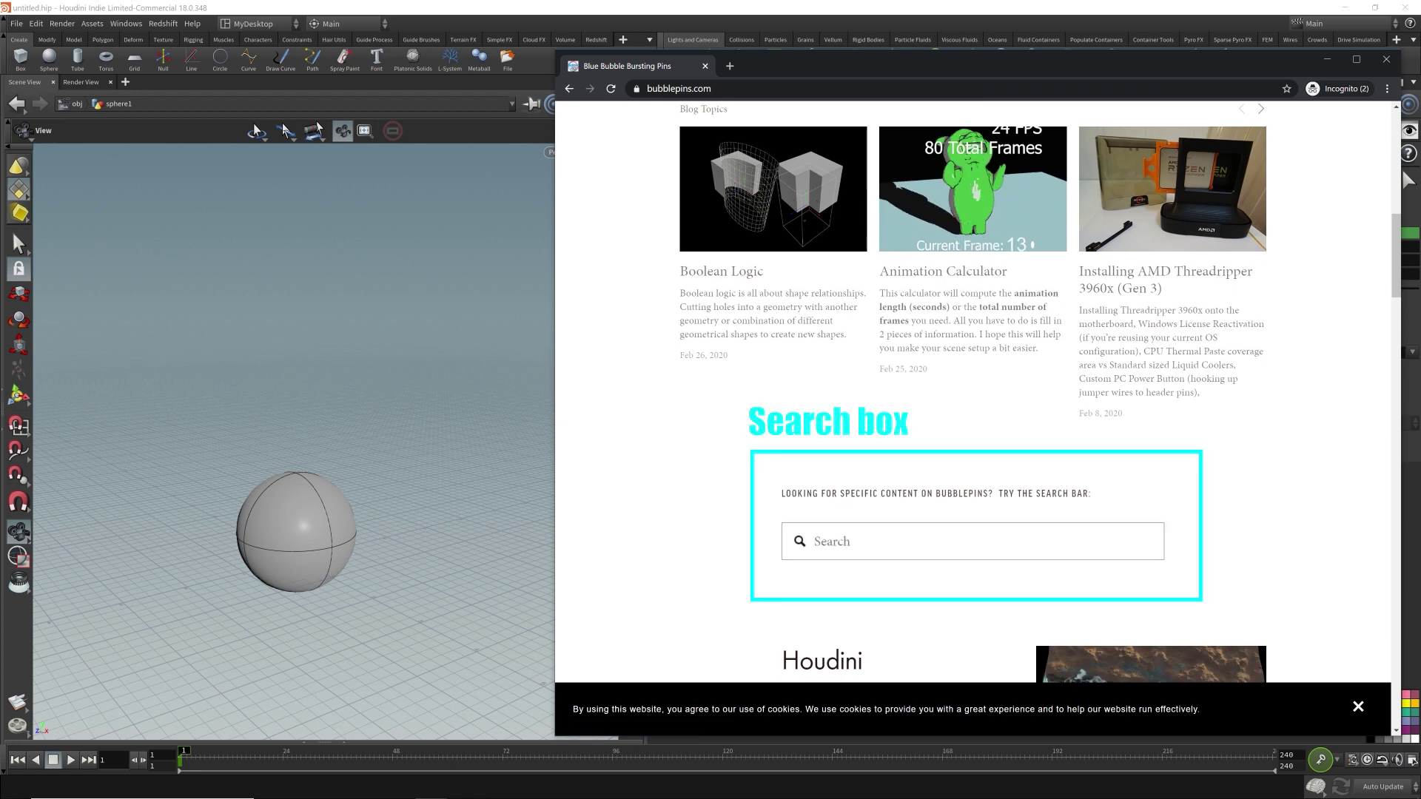
pyautogui.write('anim')
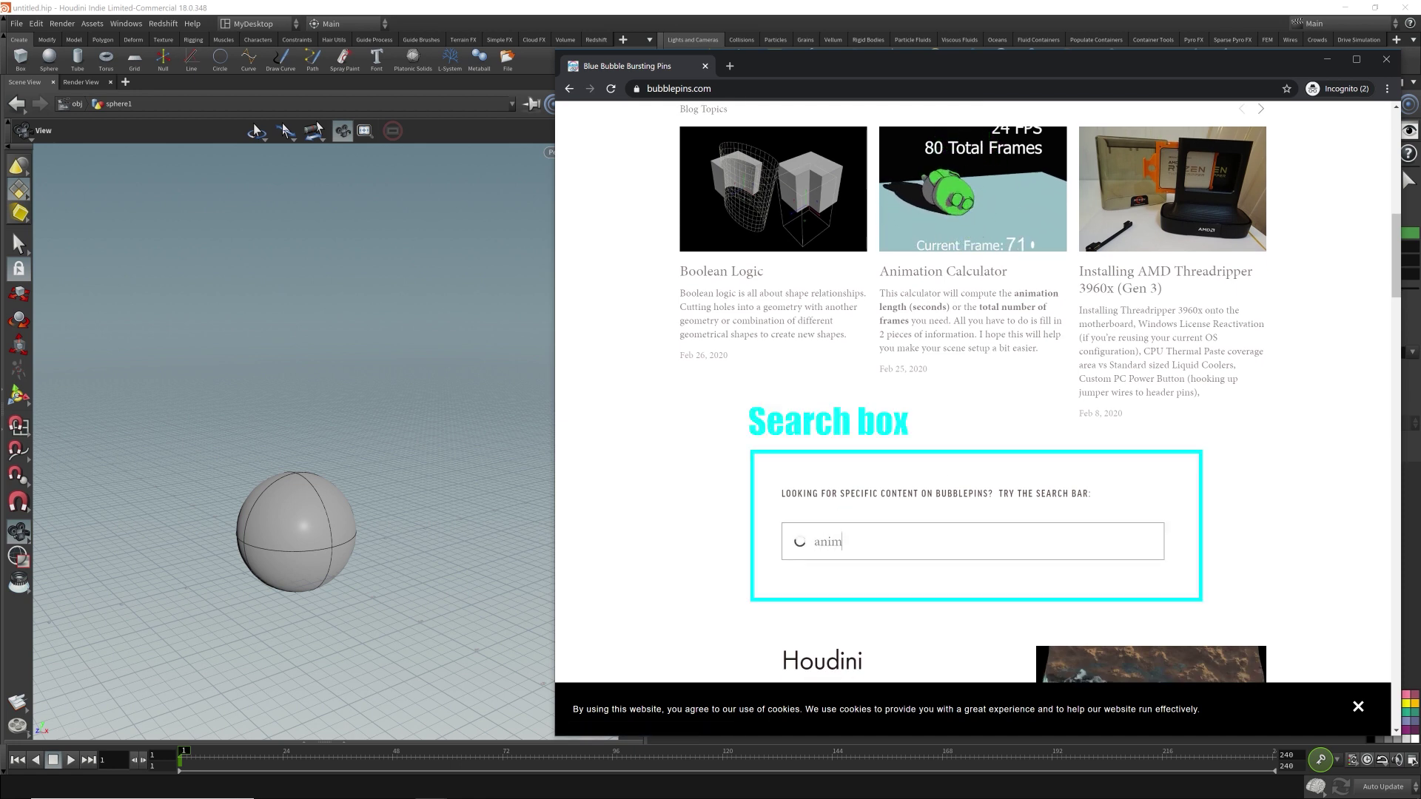
pyautogui.write('ation calculator')
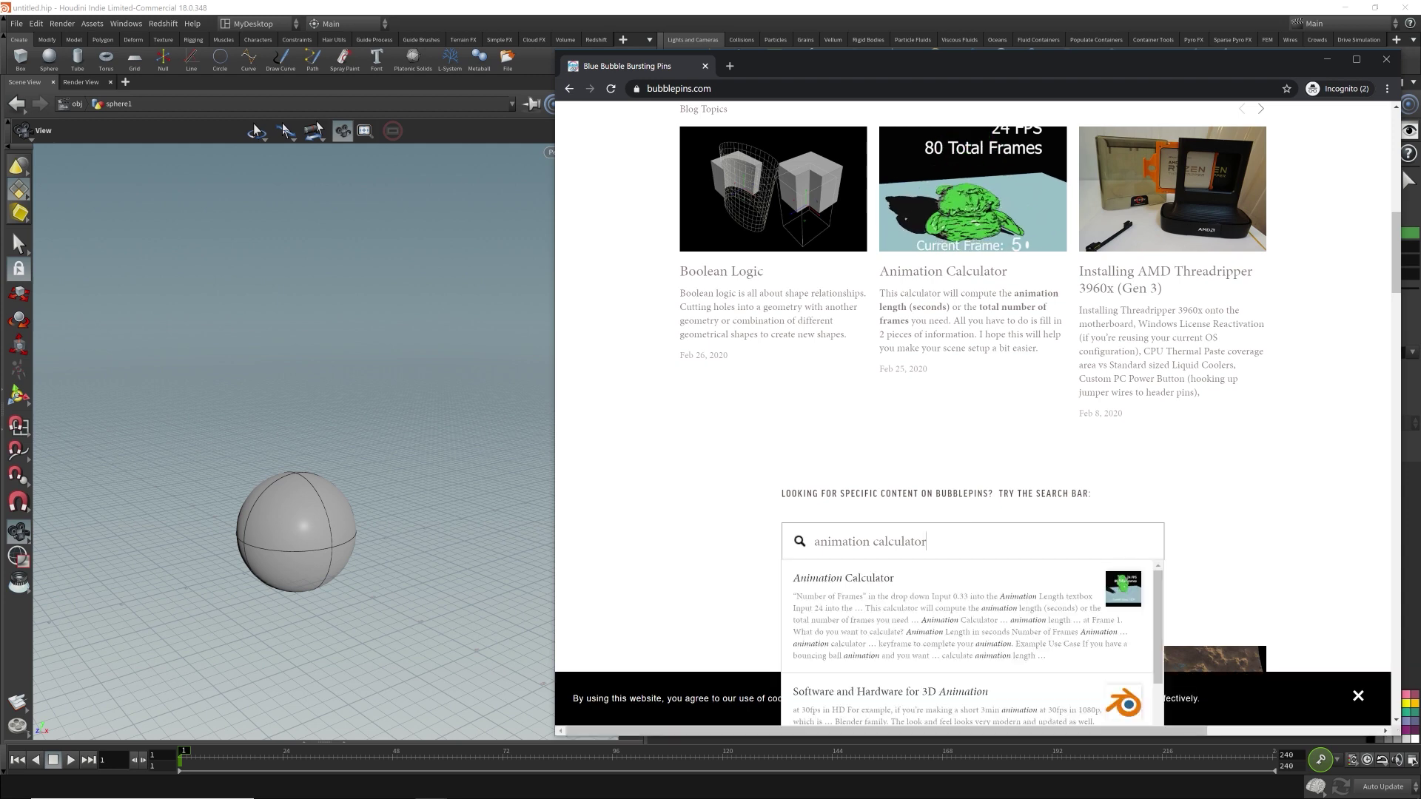
pyautogui.click(867, 579)
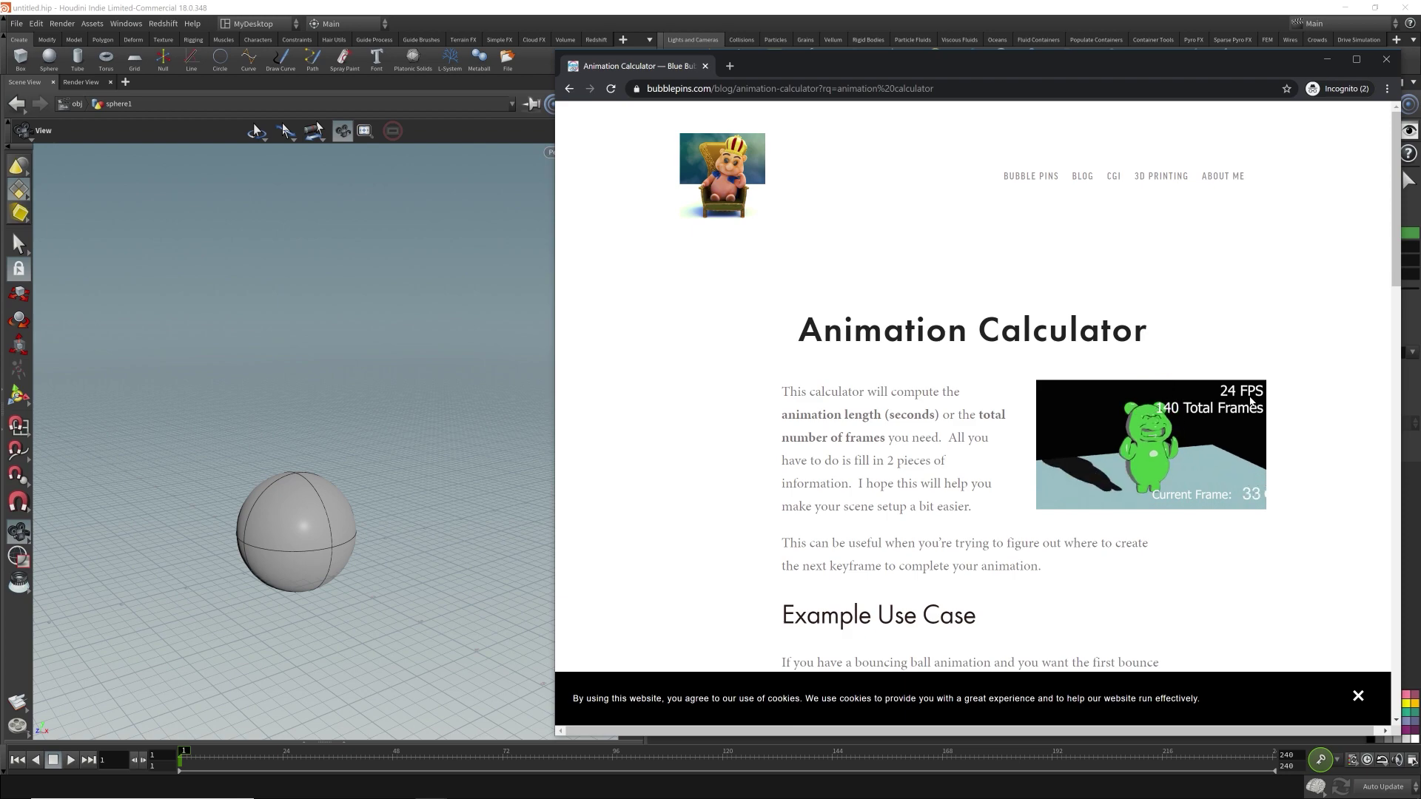
# Step: Browse the site's blog overview and open the Animation Calculator article from there
pyautogui.click(1083, 177)
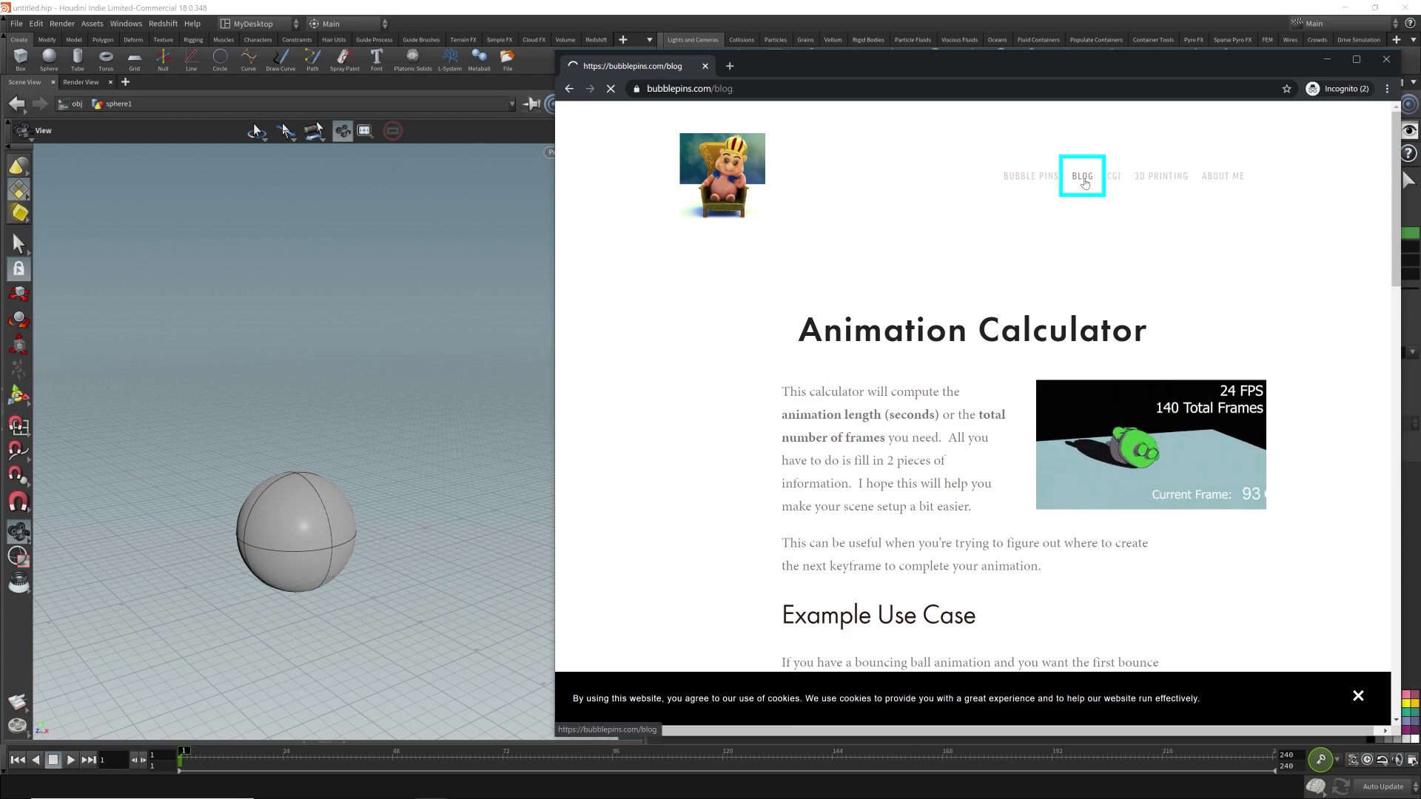
pyautogui.scroll(-10, 1095, 281)
pyautogui.scroll(8, 1123, 379)
pyautogui.scroll(2, 1123, 380)
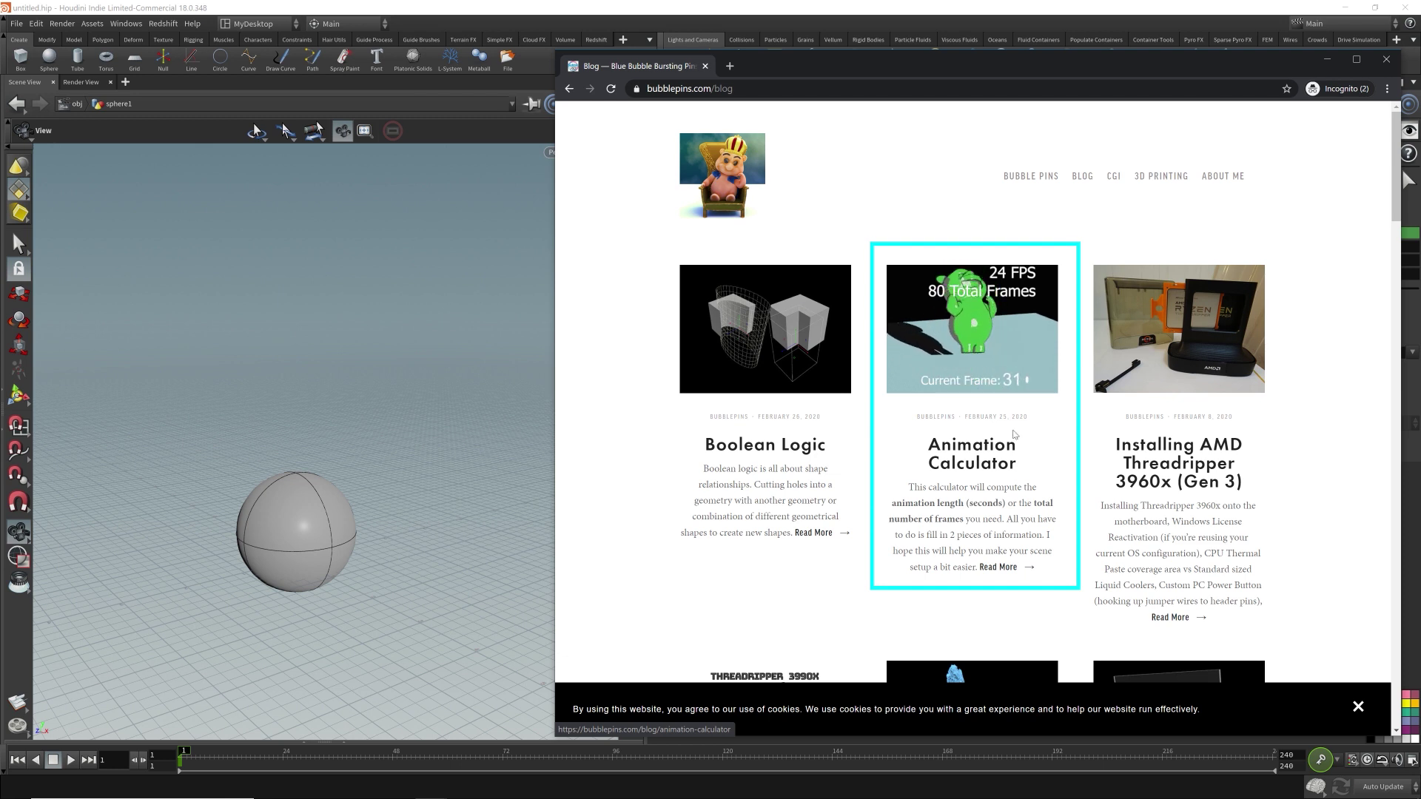
pyautogui.click(1030, 568)
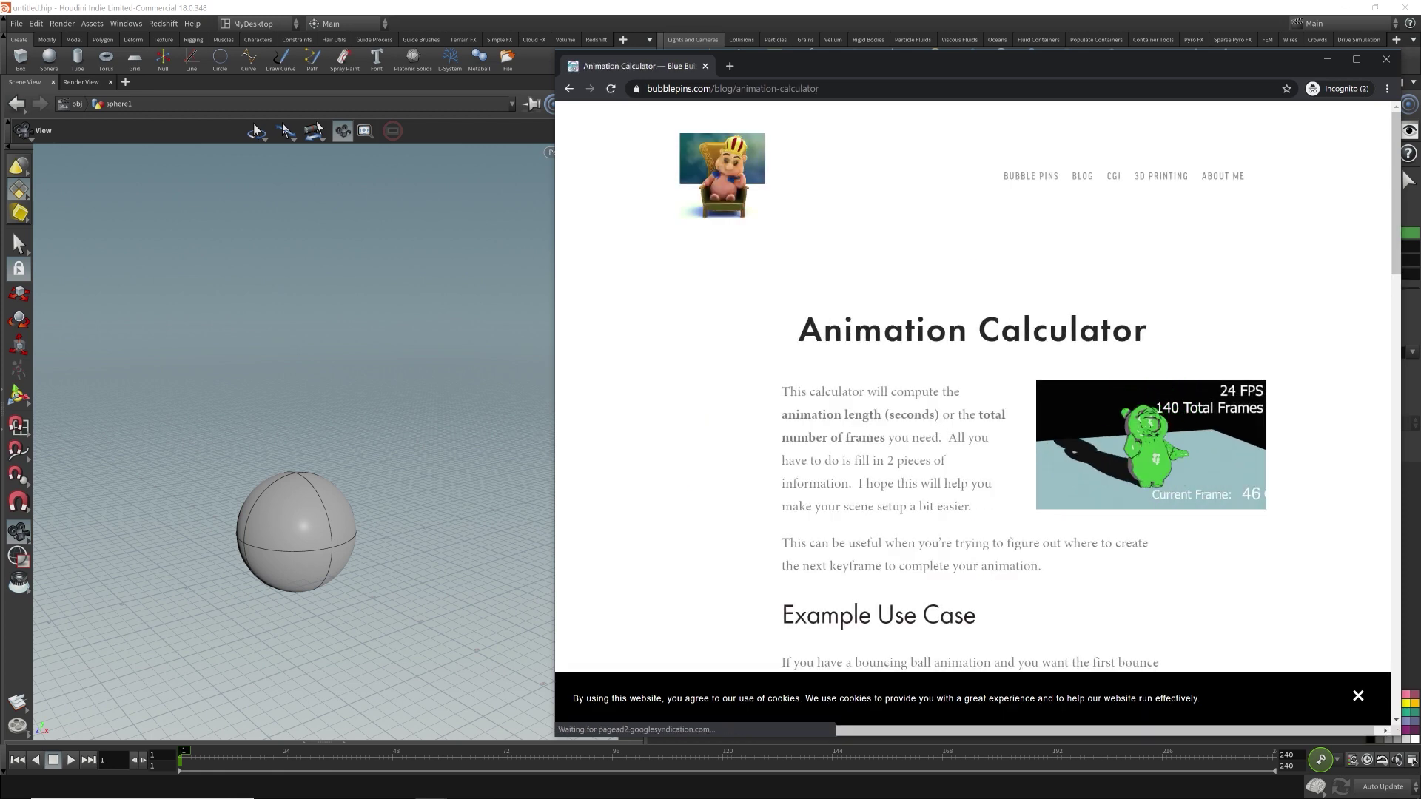
# Step: In the article's calculator form, choose Number of Frames as the quantity to calculate
pyautogui.scroll(-5, 1086, 455)
pyautogui.scroll(-5, 973, 400)
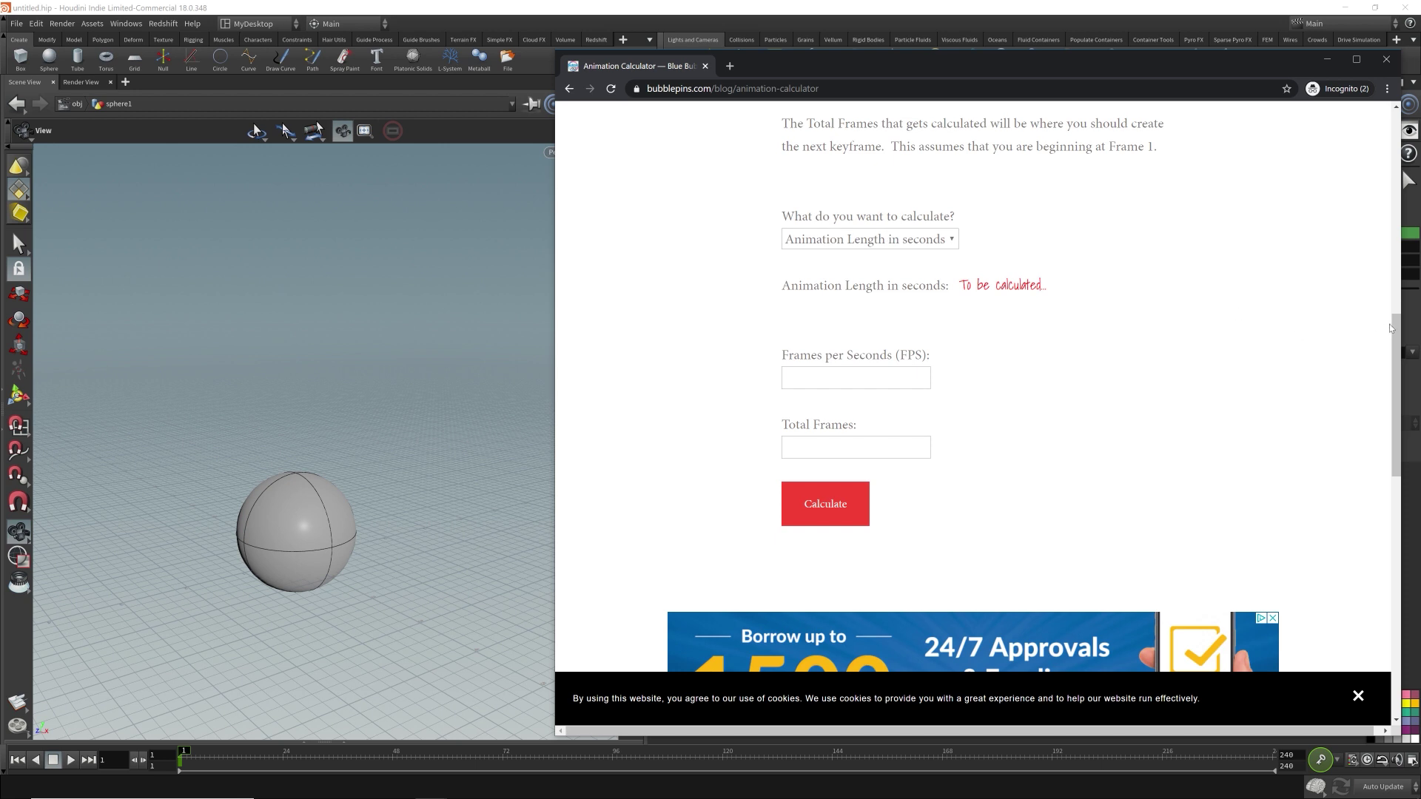
pyautogui.scroll(2, 1247, 307)
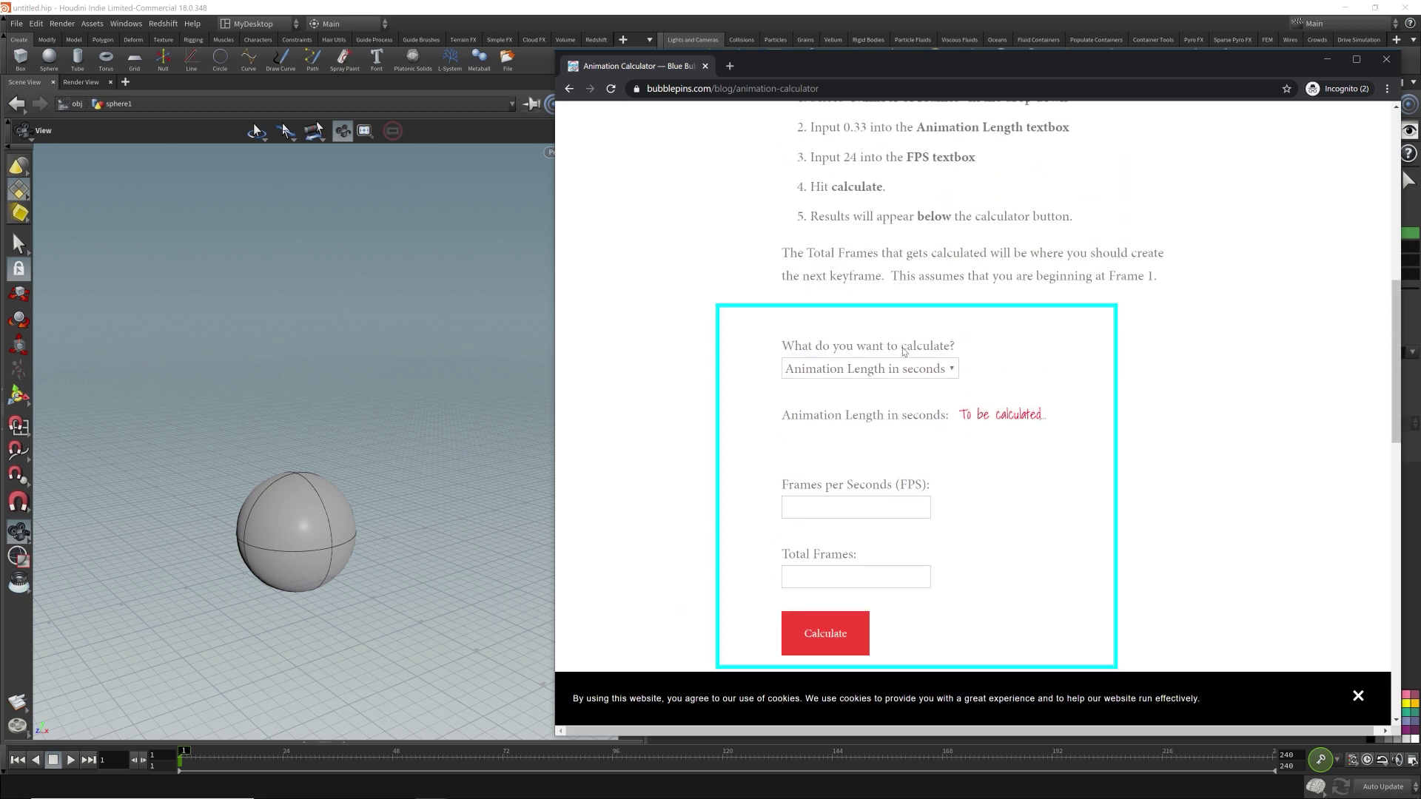
pyautogui.click(896, 376)
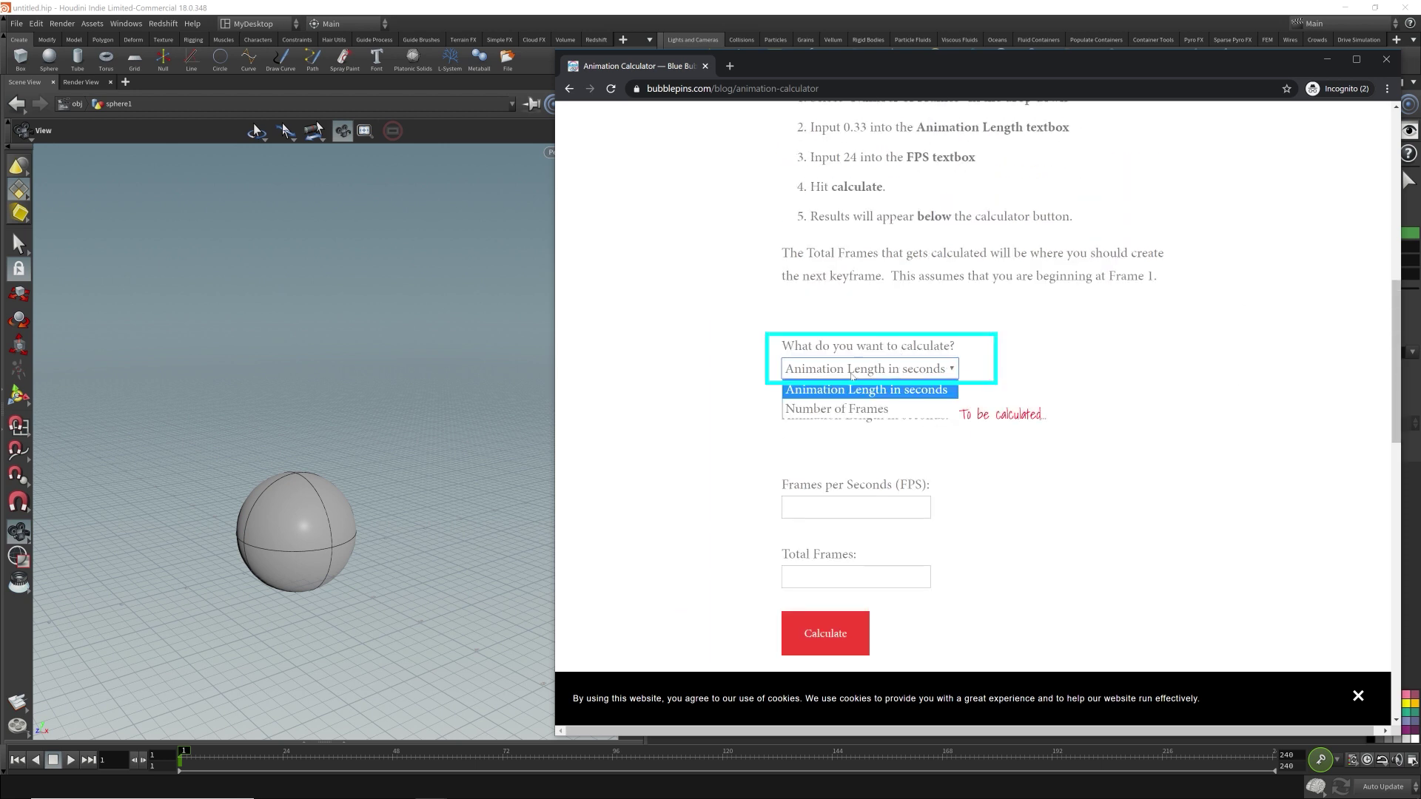
pyautogui.click(839, 411)
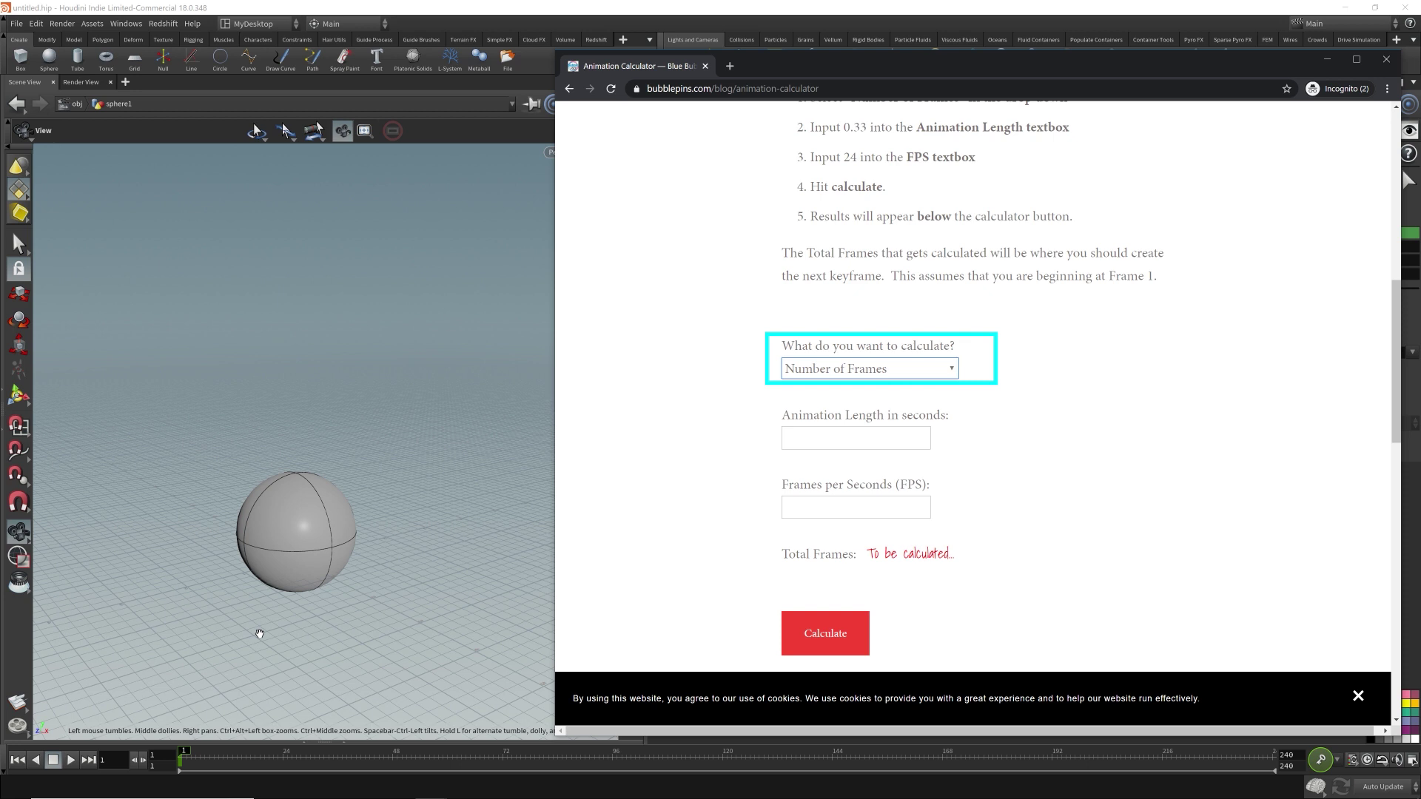
# Step: Enter an animation length of 0.3 seconds in the calculator and activate the frames-per-second field
pyautogui.moveTo(783, 416); pyautogui.dragTo(898, 420)
pyautogui.click(857, 438)
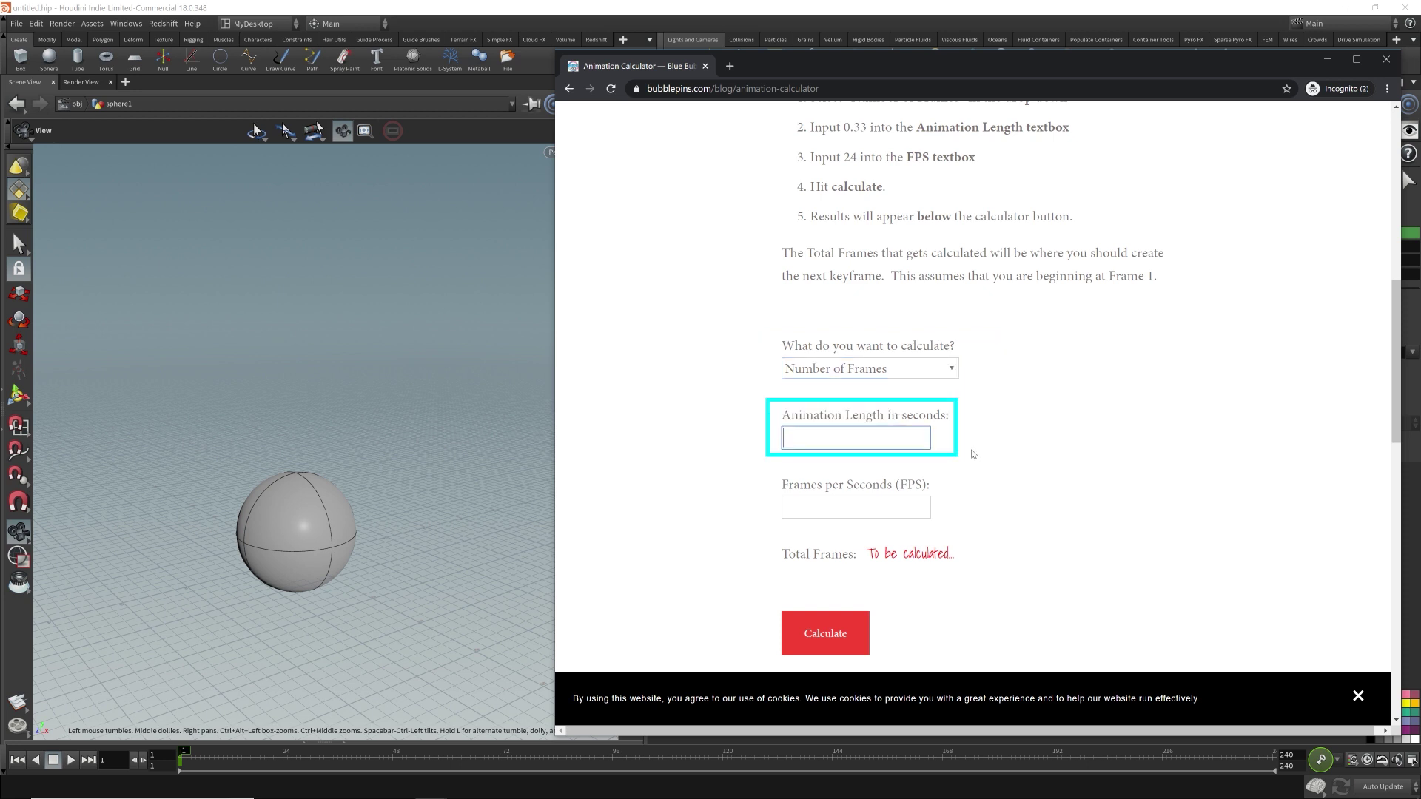
pyautogui.write('0.3')
pyautogui.click(858, 503)
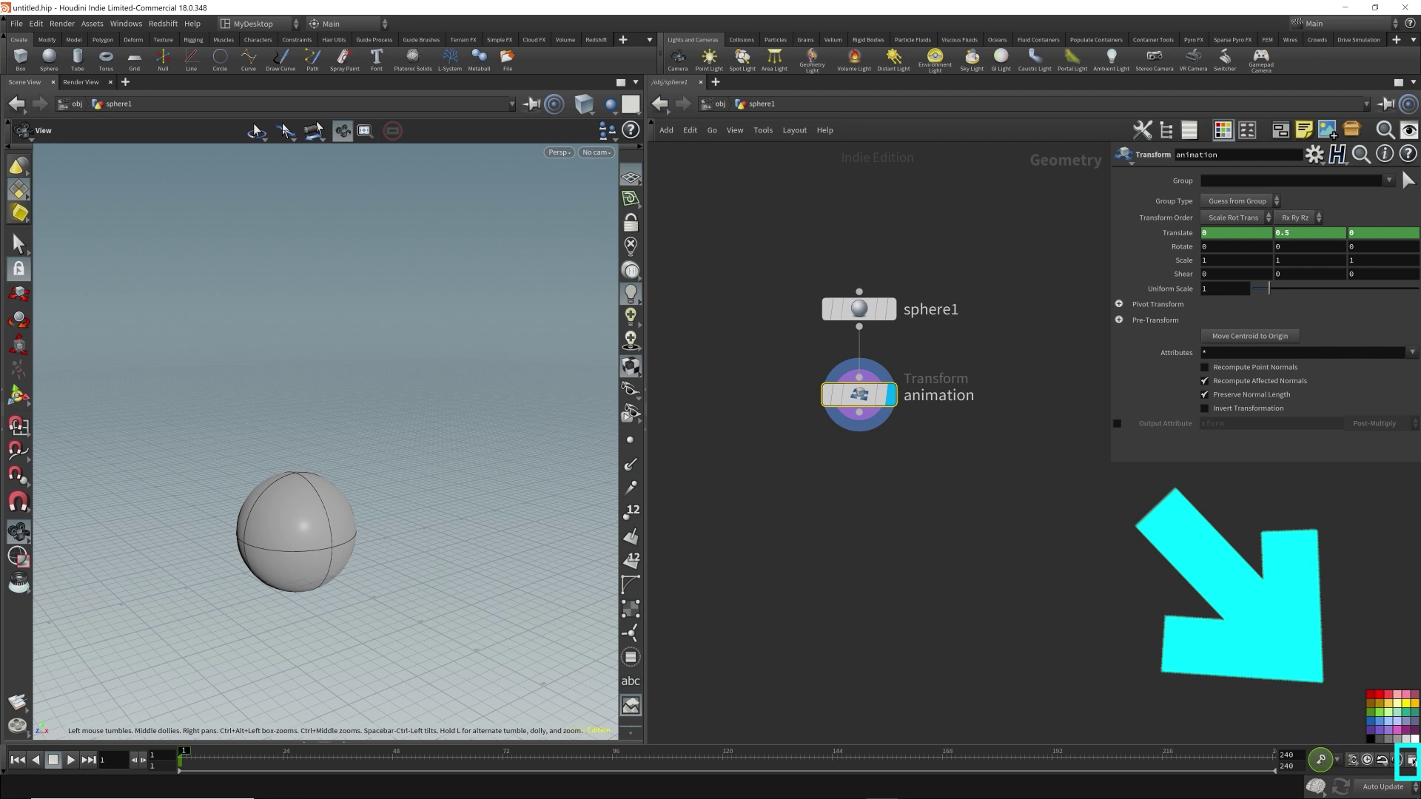
# Step: Switch to Houdini and check the scene's FPS in the Global Animation Options, closing them without changes
pyautogui.click(1412, 762)
pyautogui.doubleClick(1248, 568)
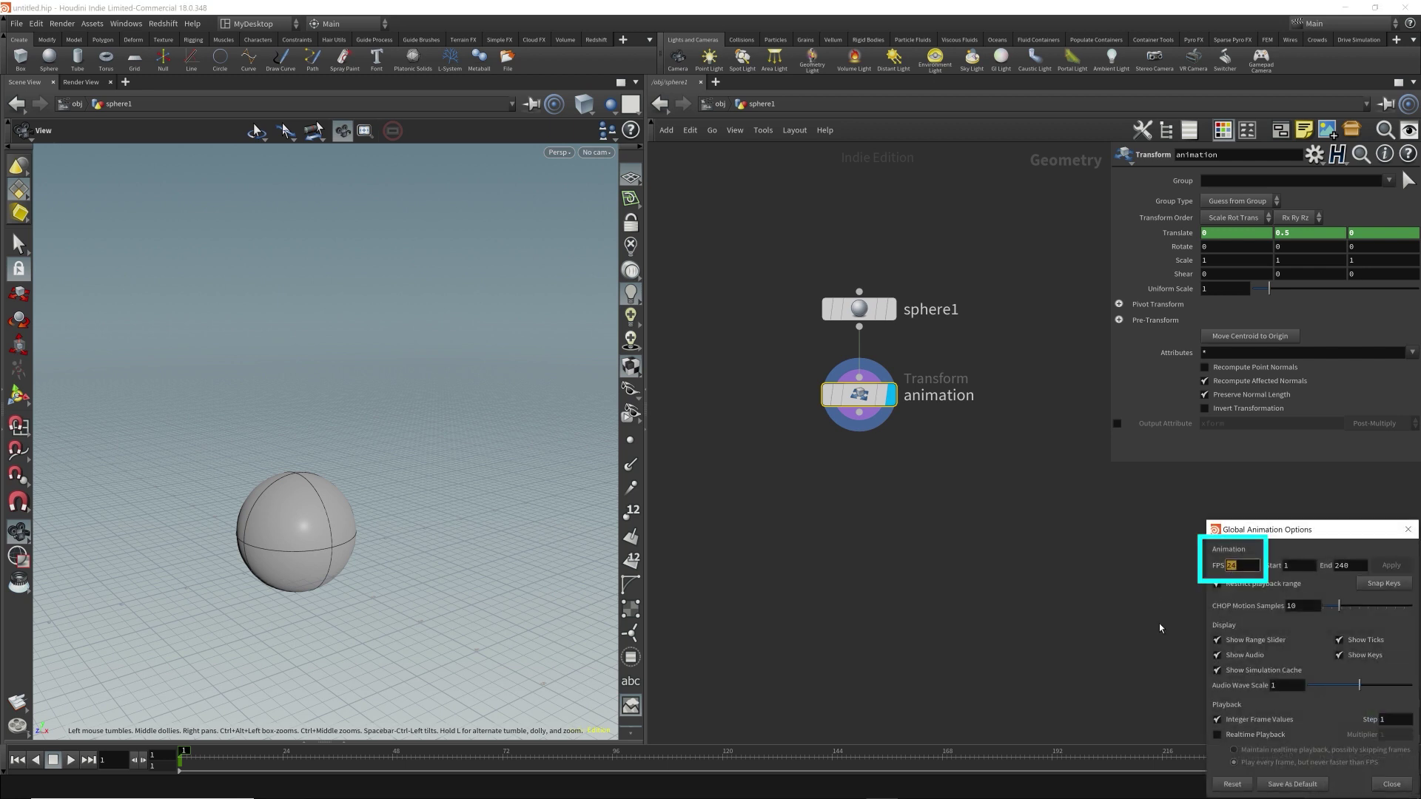
pyautogui.click(1408, 530)
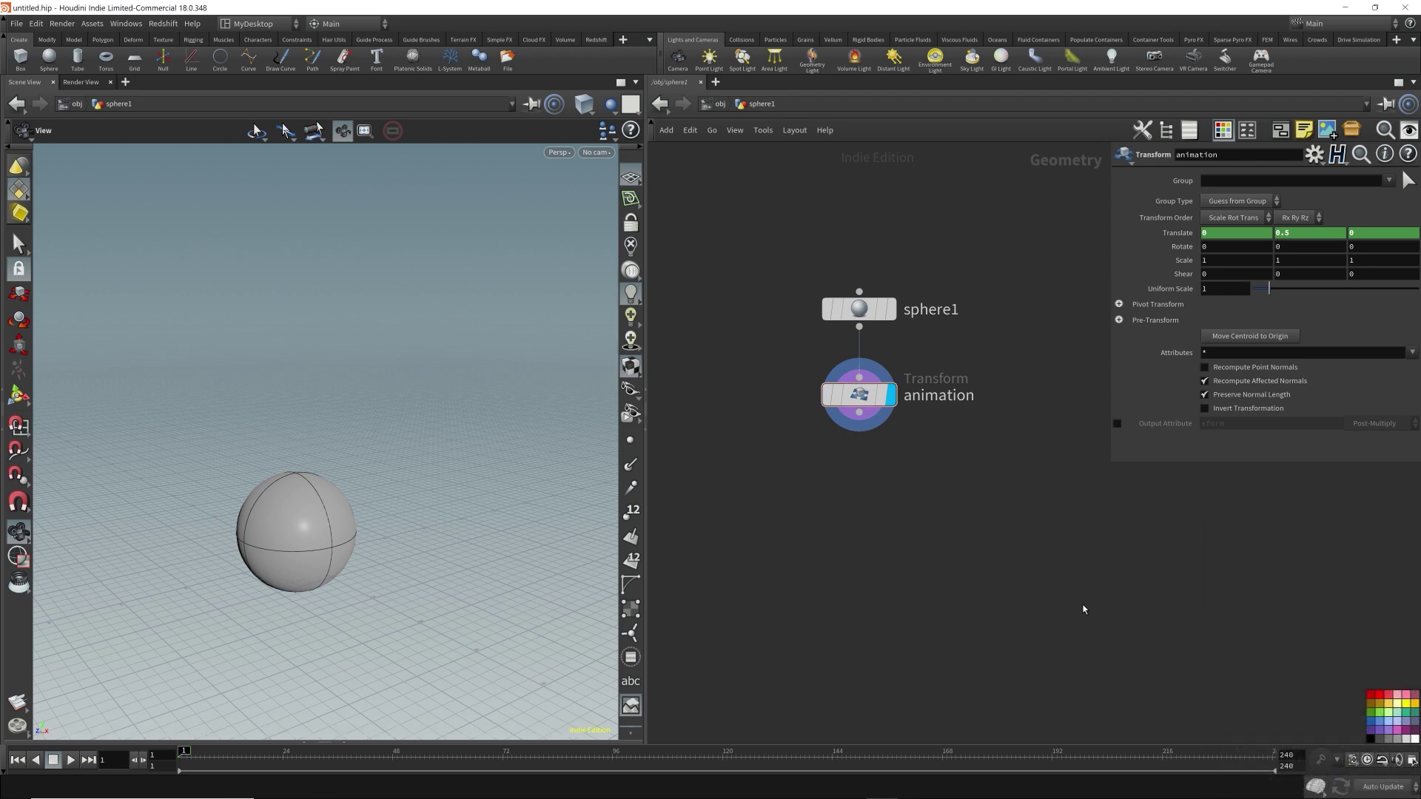
# Step: Return to the browser's Animation Calculator, set the frames per second to 24 and calculate the total frames
pyautogui.hotkey('alt', 'Tab')
pyautogui.write('24')
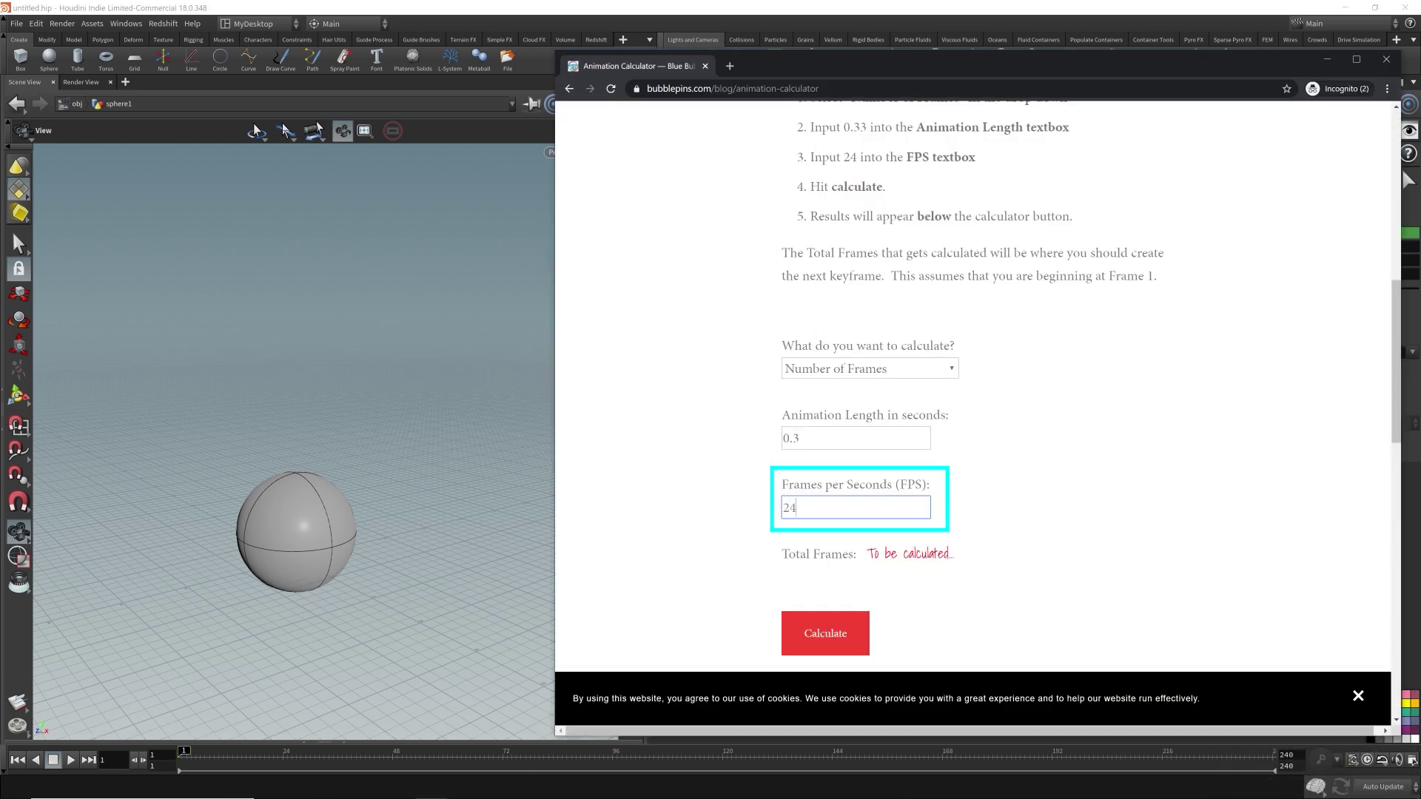
pyautogui.click(826, 634)
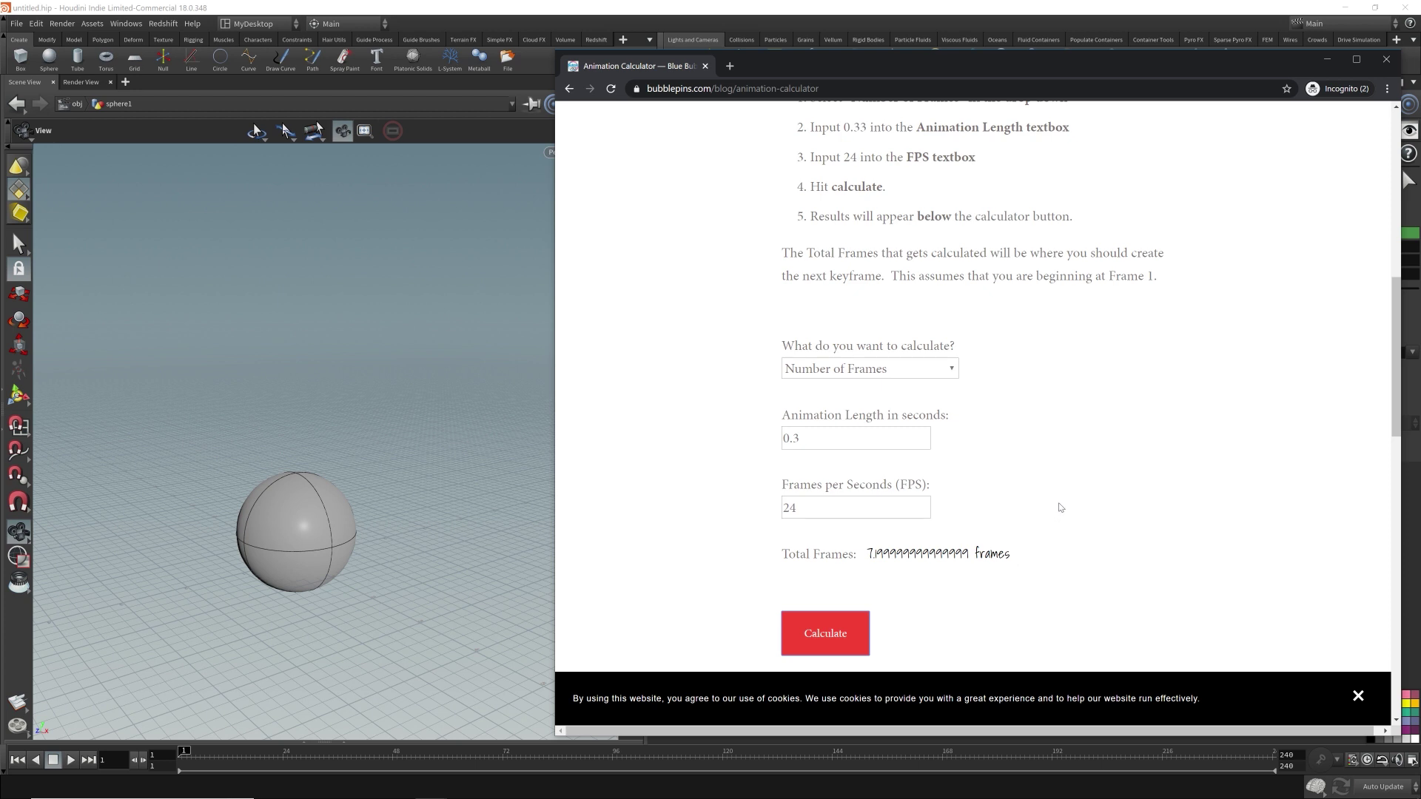
# Step: Examine the calculated total frames and the result sentence below the calculator
pyautogui.scroll(-2, 1061, 508)
pyautogui.moveTo(797, 552); pyautogui.dragTo(822, 575)
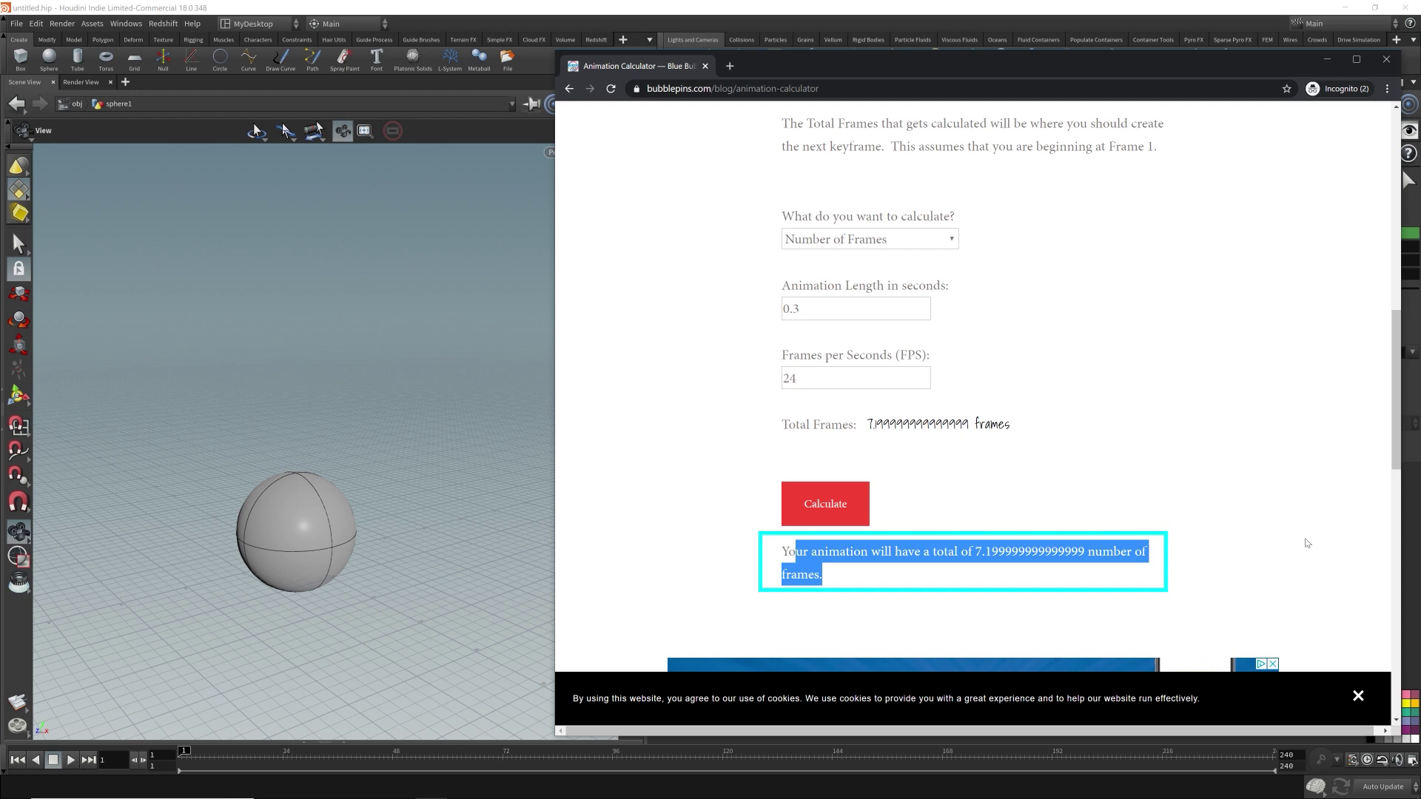
pyautogui.click(872, 431)
pyautogui.moveTo(873, 433); pyautogui.dragTo(1006, 425)
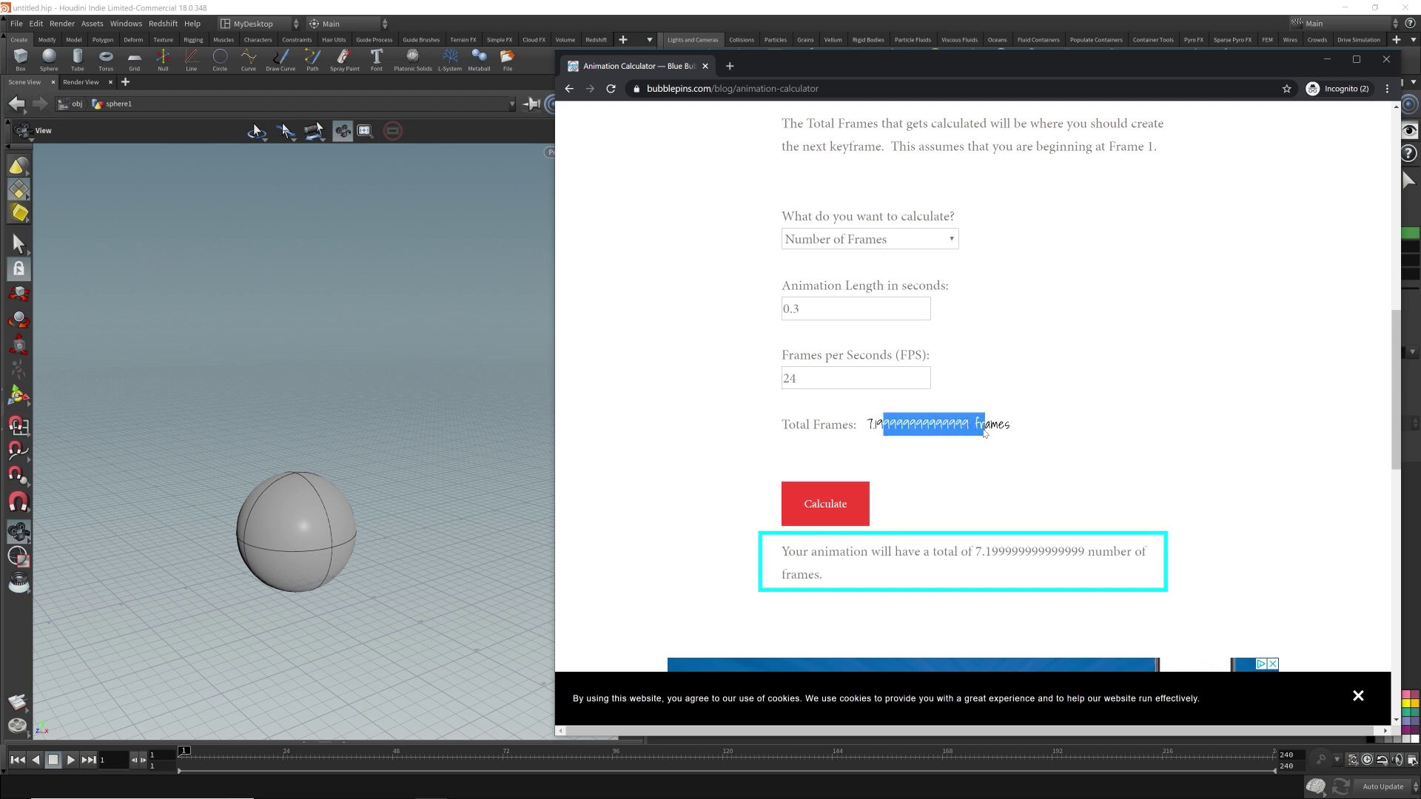
pyautogui.click(1041, 431)
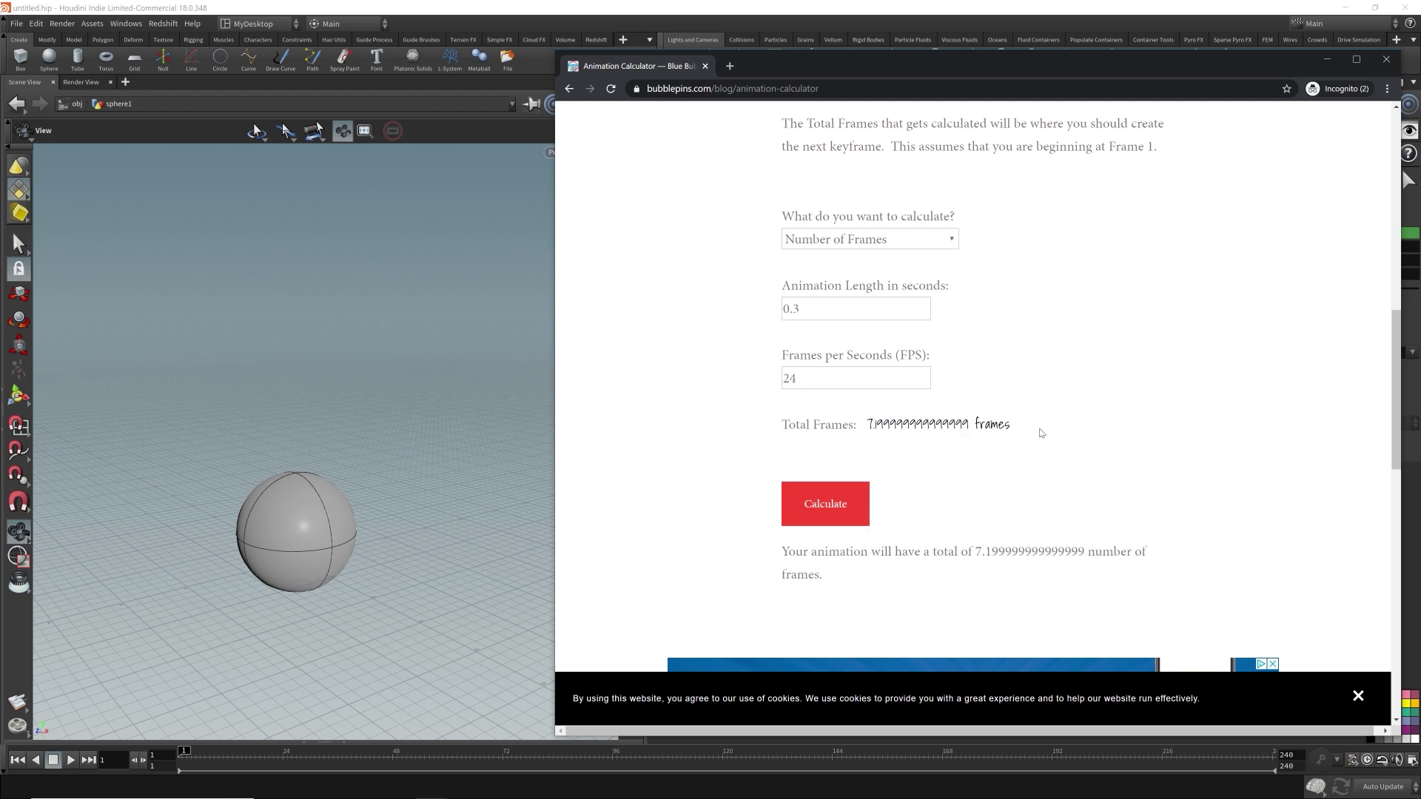
pyautogui.moveTo(868, 429); pyautogui.dragTo(963, 427)
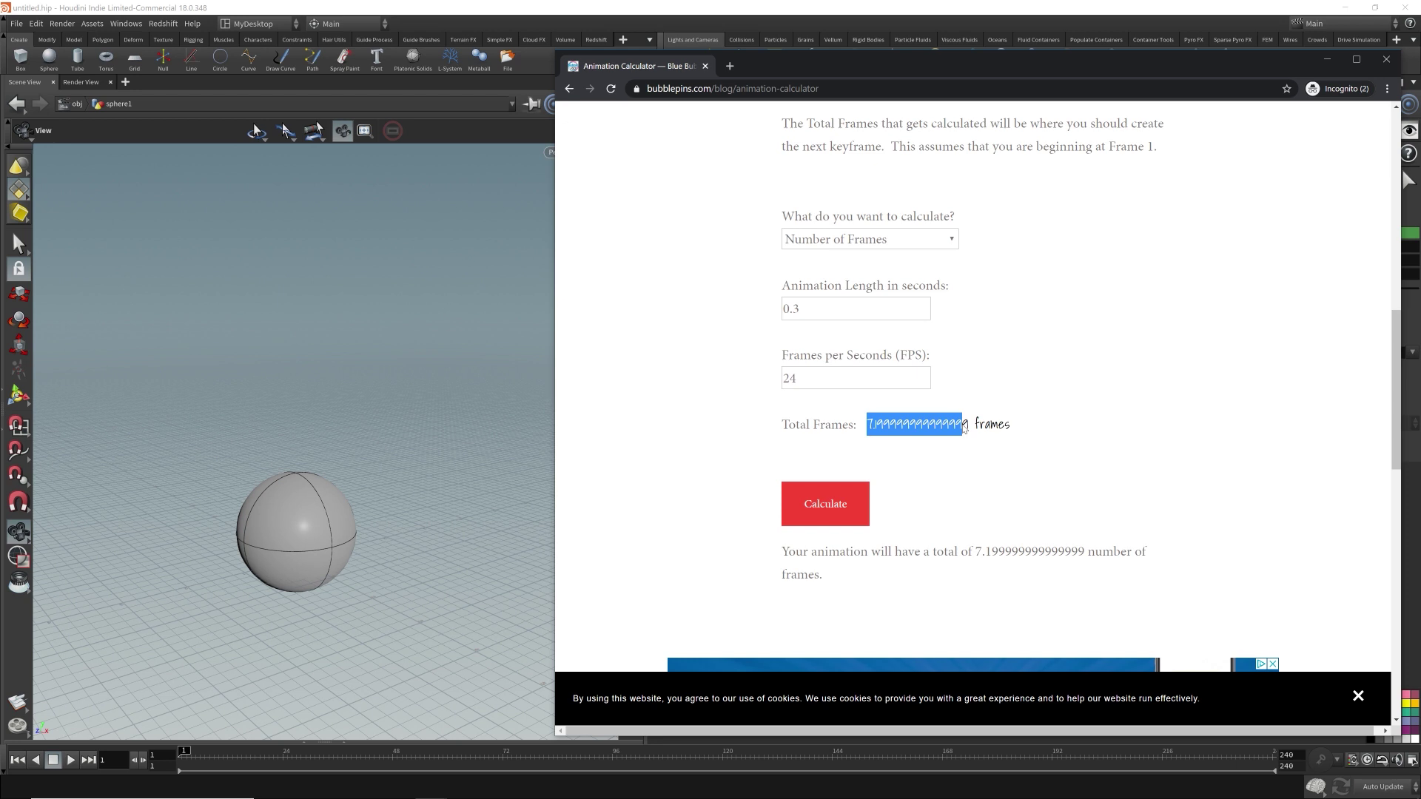
pyautogui.click(873, 426)
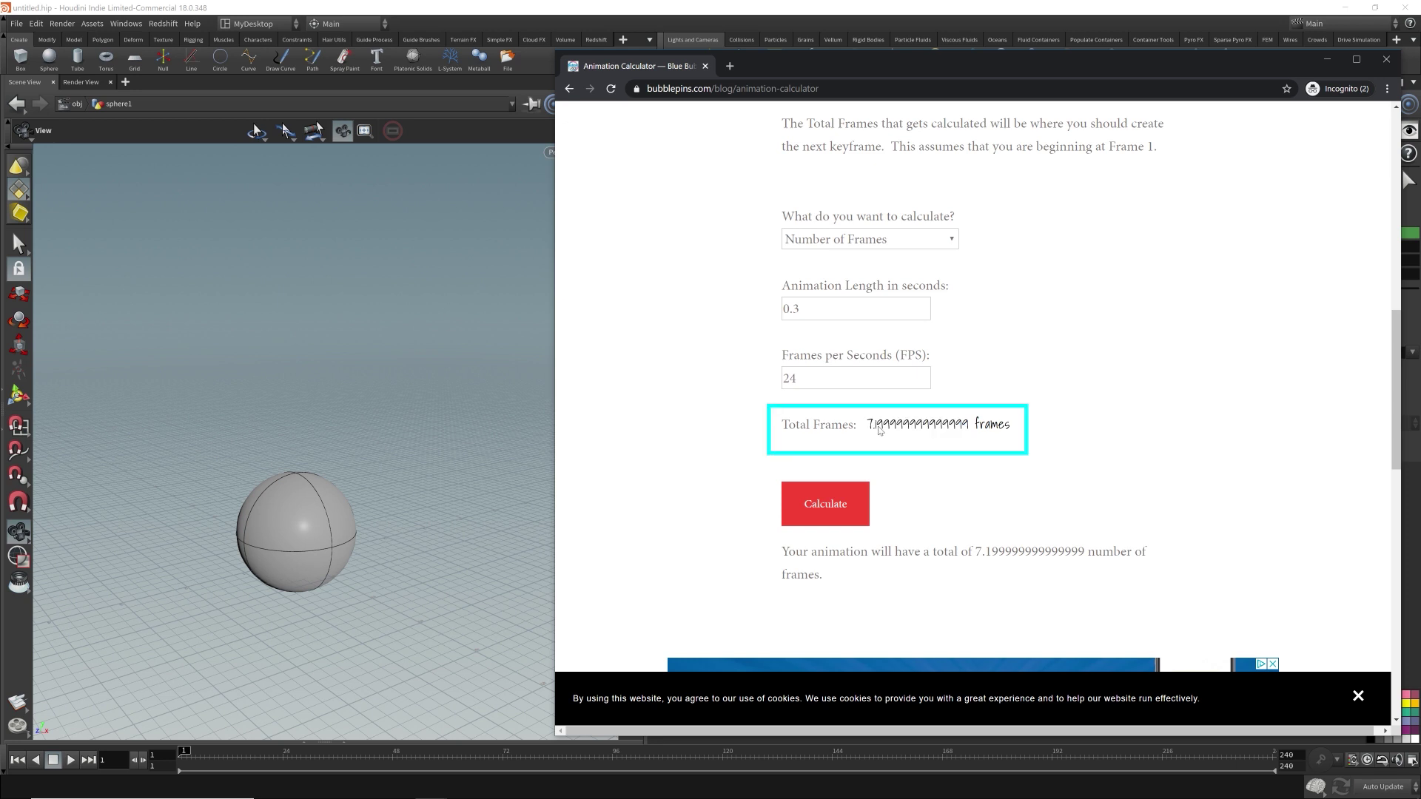
pyautogui.moveTo(872, 428); pyautogui.dragTo(952, 433)
pyautogui.click(950, 440)
# Step: Back in Houdini, select the animation Transform node, go to frame 7 and keyframe its Translate with a Y value of 4
pyautogui.click(822, 12)
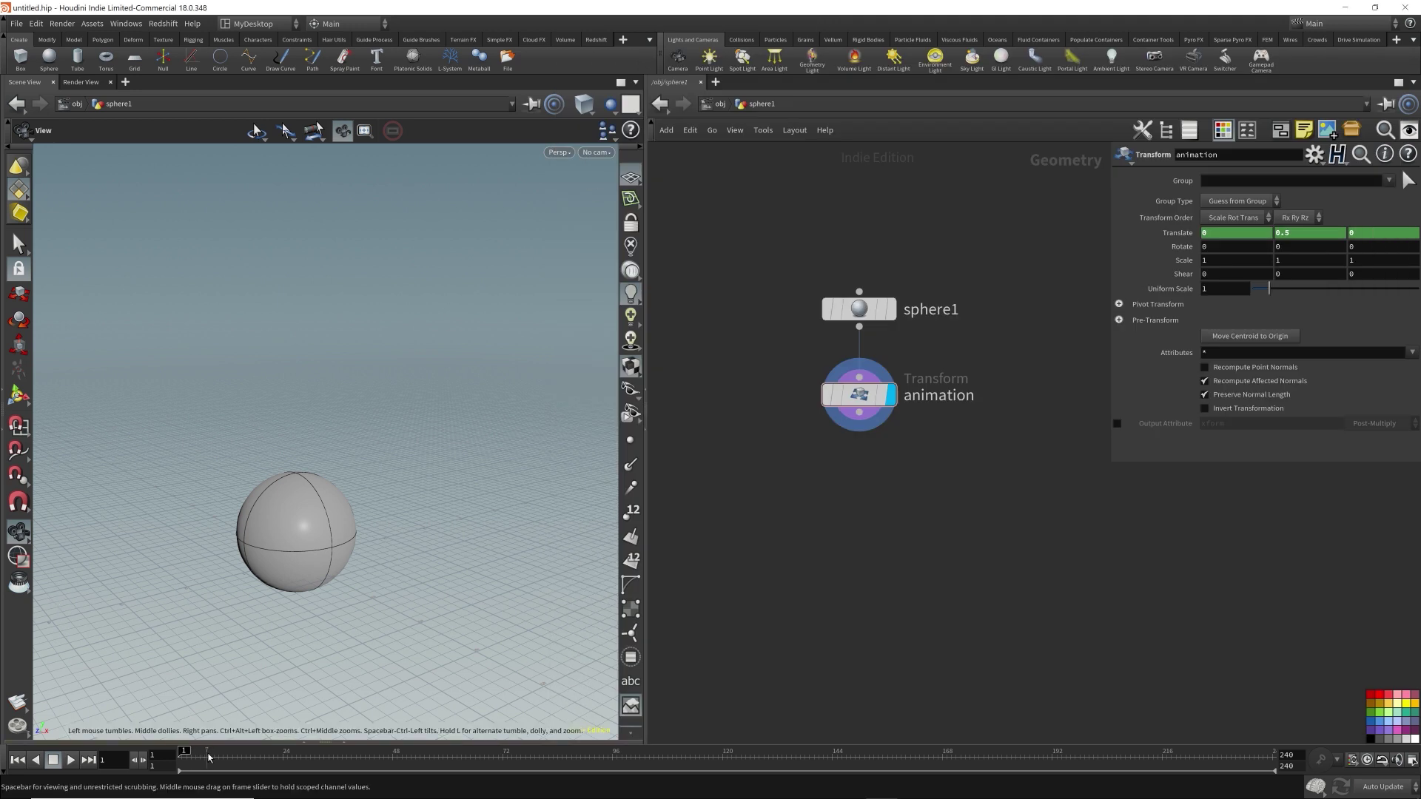
pyautogui.moveTo(729, 493); pyautogui.dragTo(930, 361)
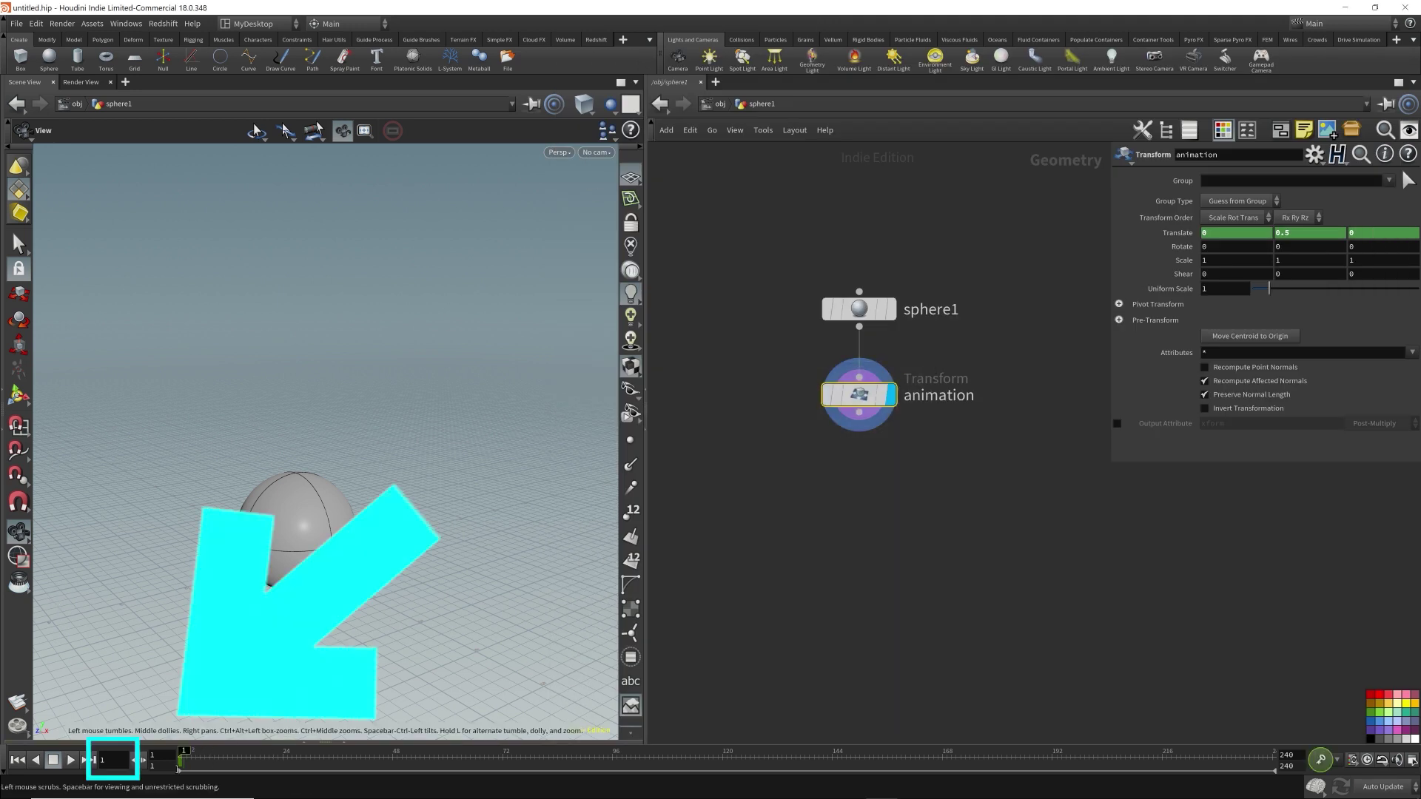
pyautogui.moveTo(116, 760); pyautogui.dragTo(53, 756)
pyautogui.press('Return')
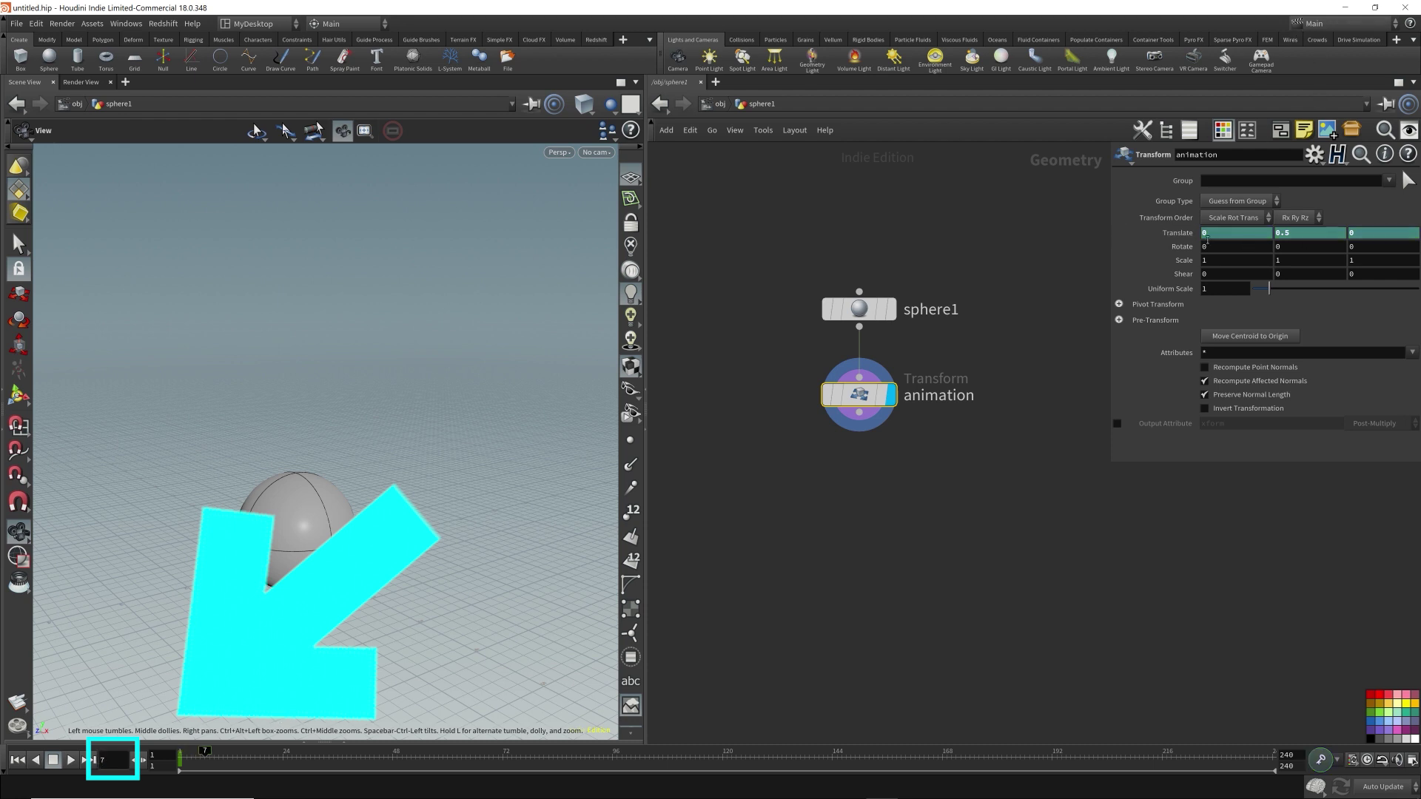
pyautogui.keyDown('alt'); pyautogui.click(1154, 237); pyautogui.keyUp('alt')
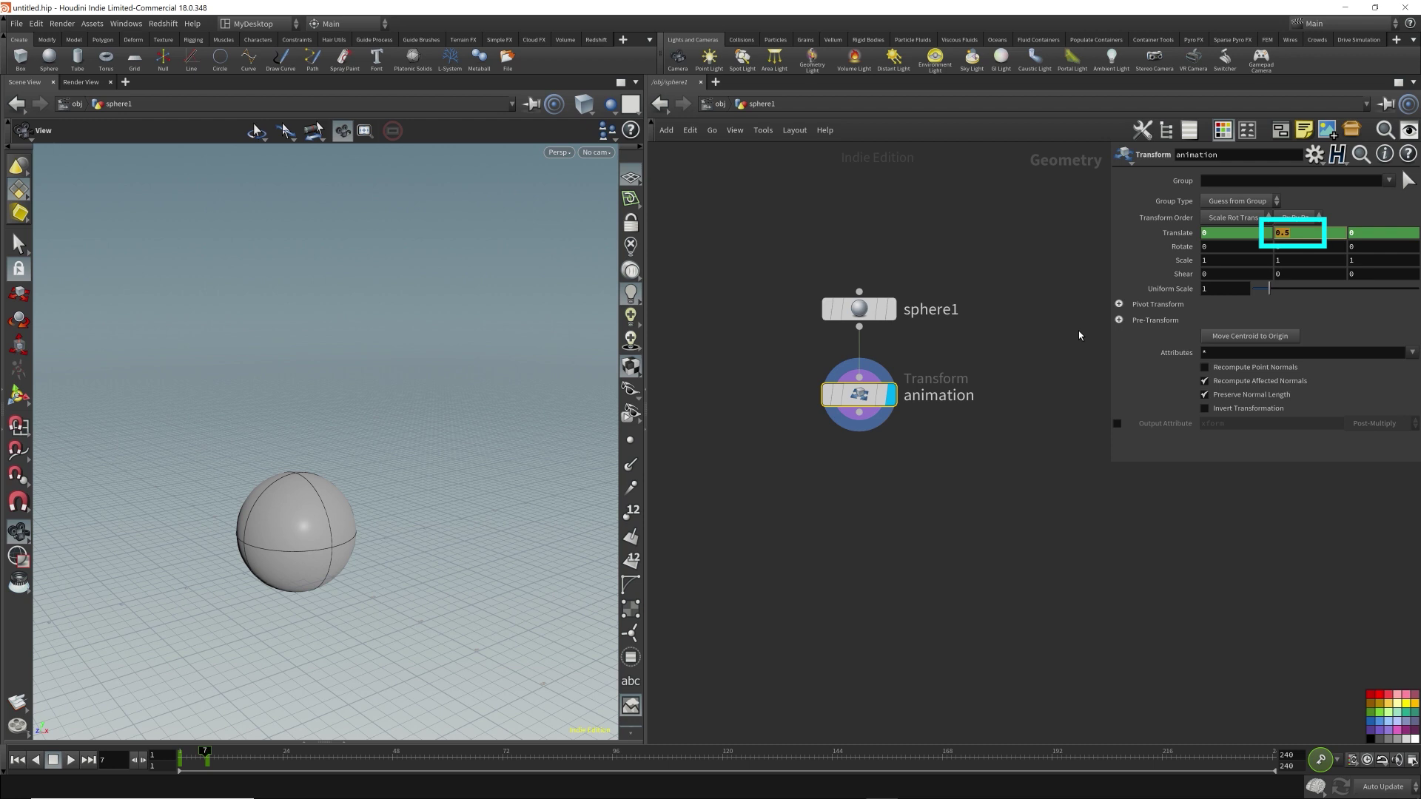
pyautogui.write('4')
pyautogui.press('Return')
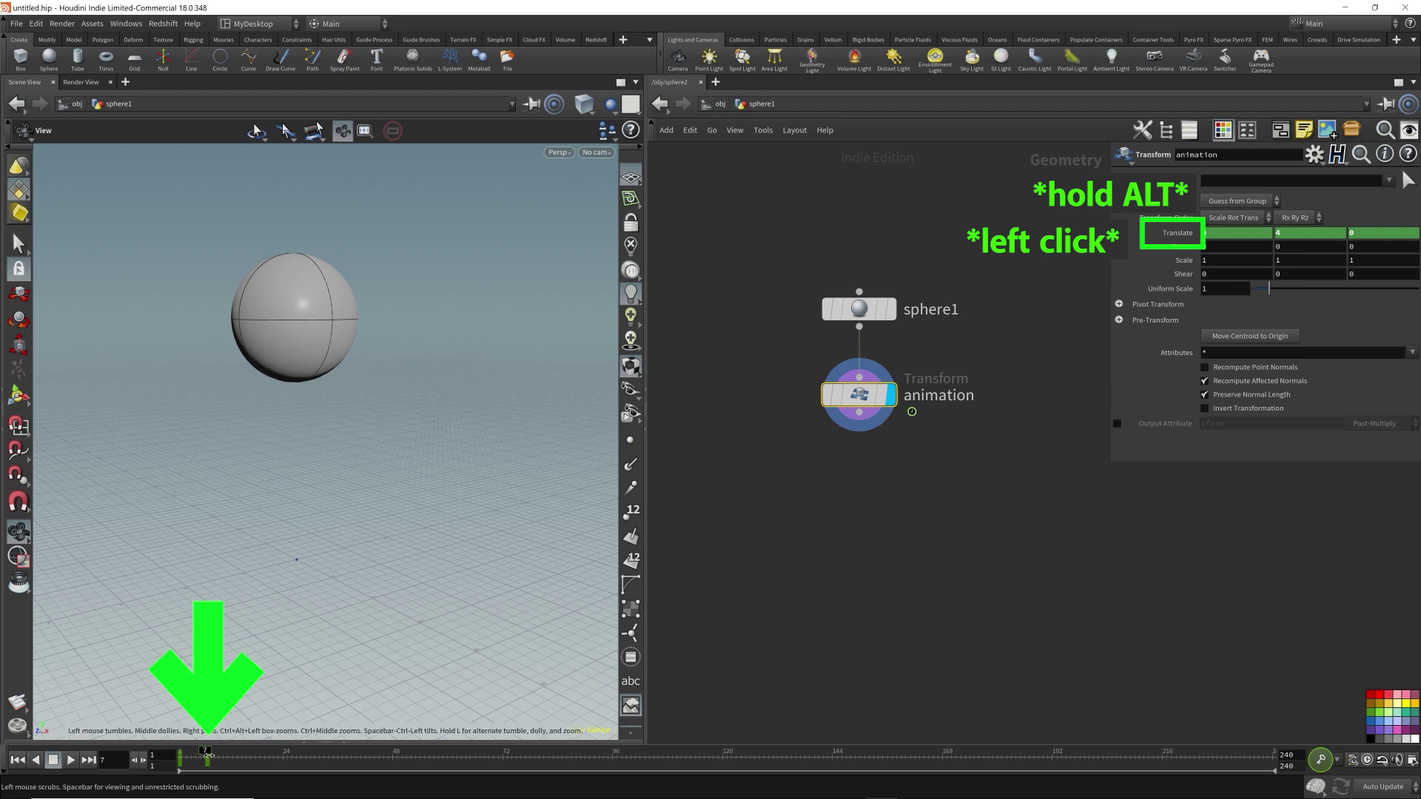
# Step: Scrub the timeline back to frame 1 and play the sphere's animation
pyautogui.moveTo(208, 752); pyautogui.dragTo(170, 760)
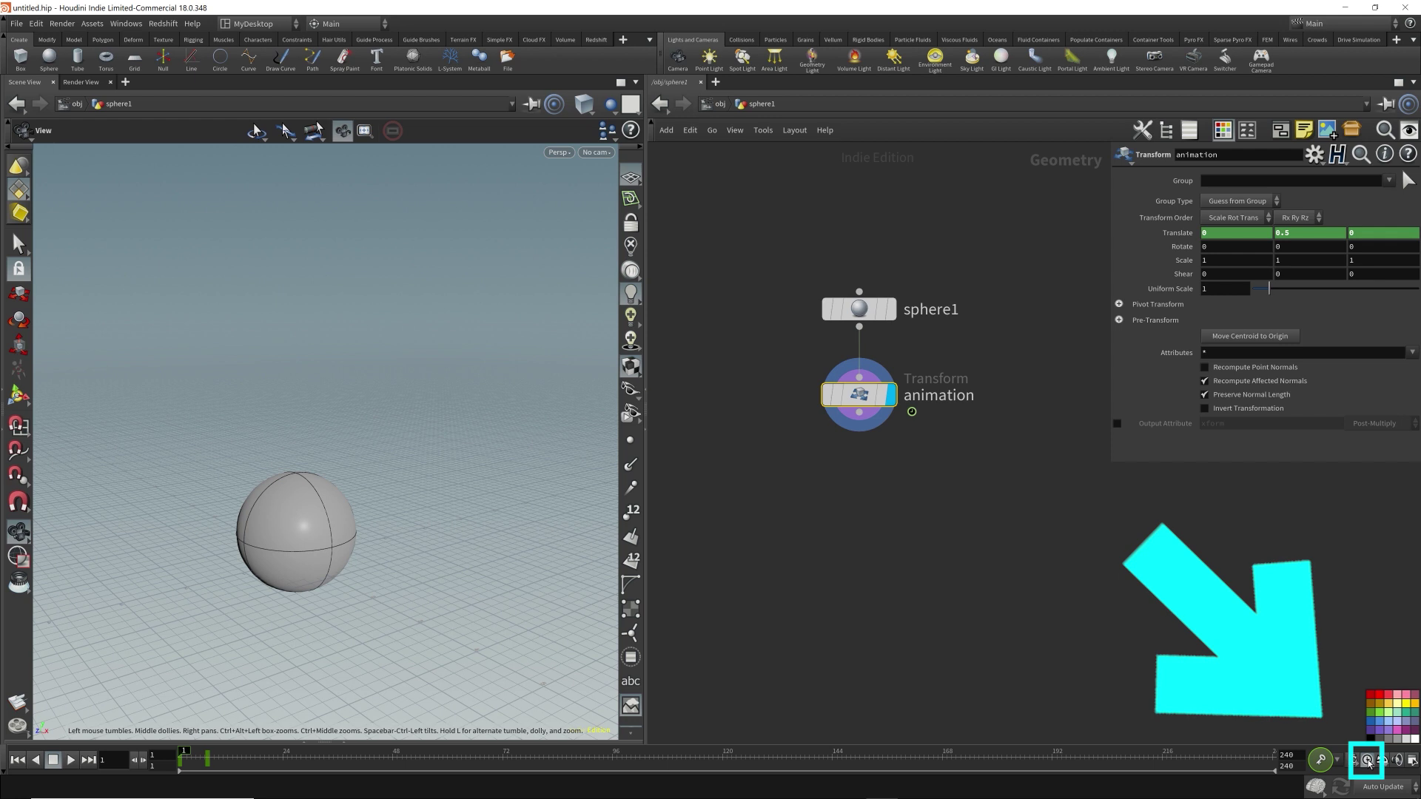
pyautogui.press('Up')
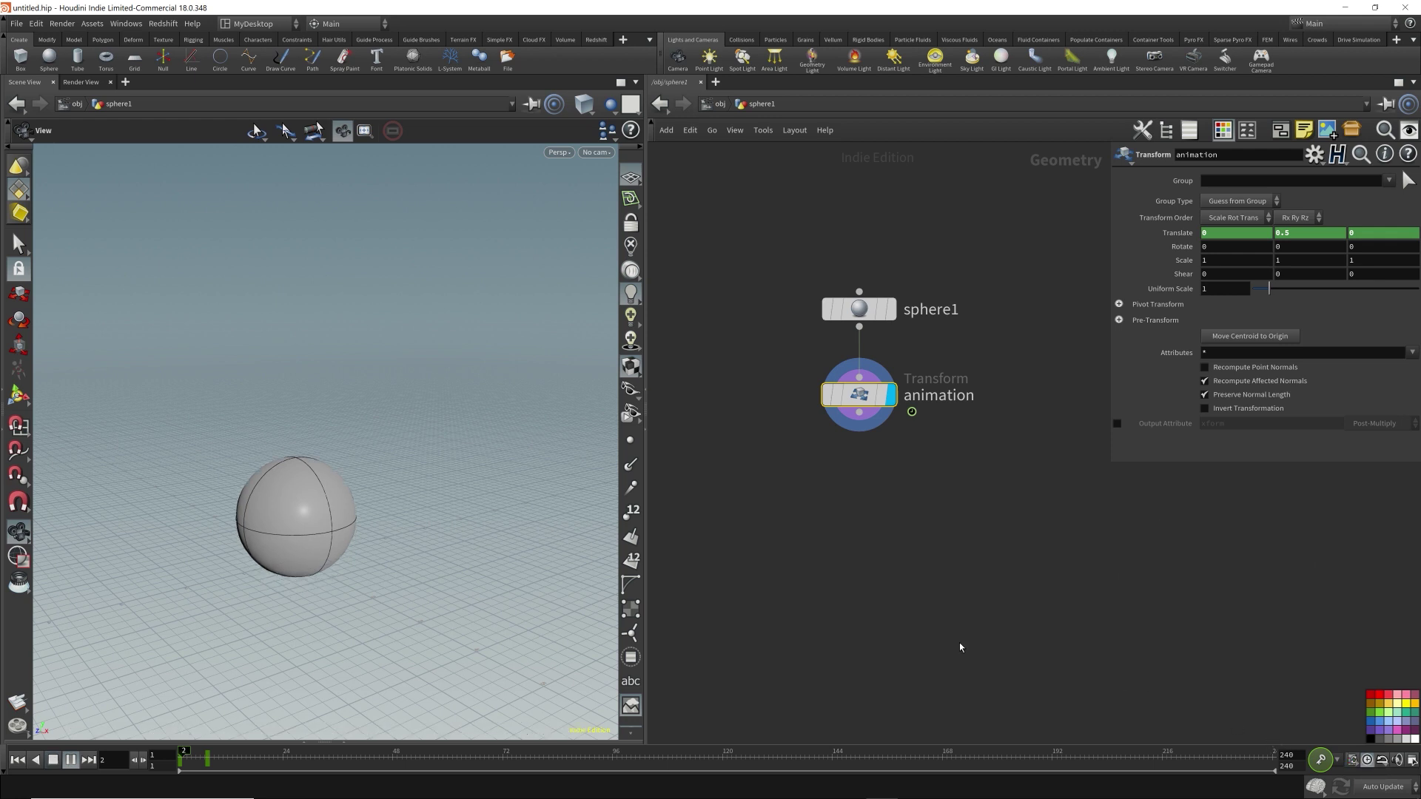